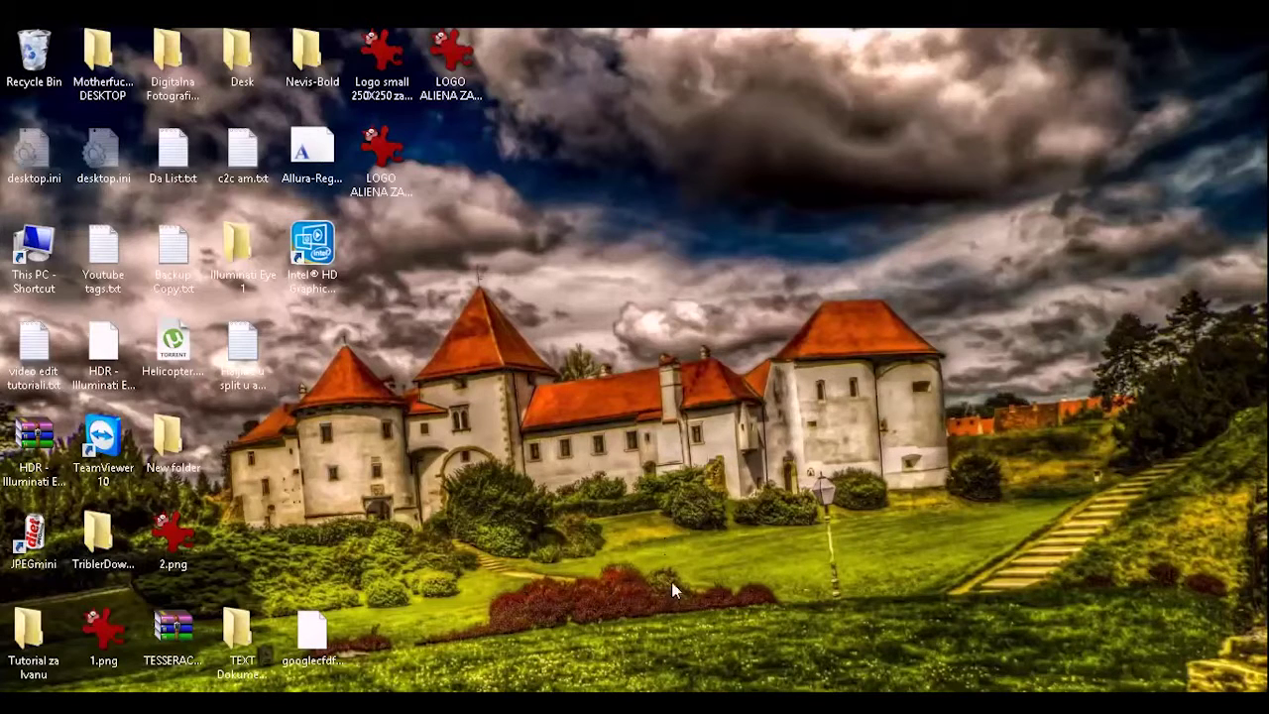
Bring the already-open Lightroom window forward from the Windows taskbar
mouse_move(649, 704)
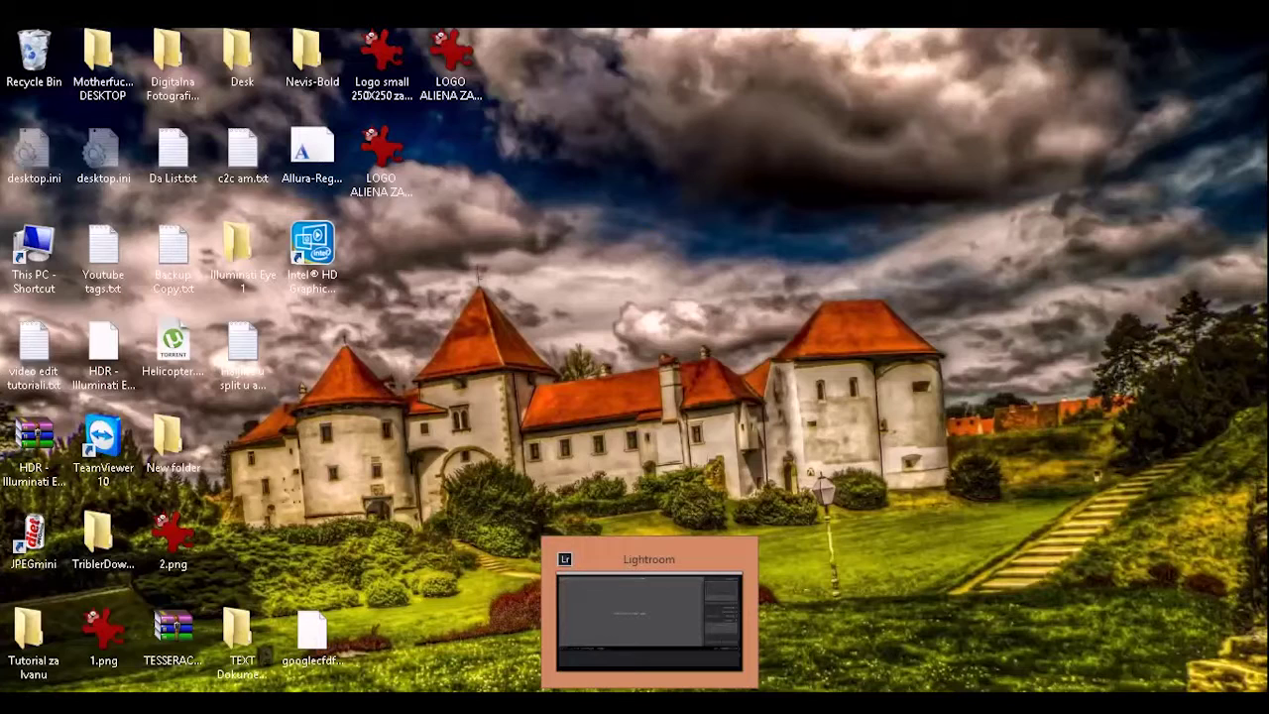
Import the three HDR Castle JPGs from the Tutorial 5 HDR Castle folder
click(650, 614)
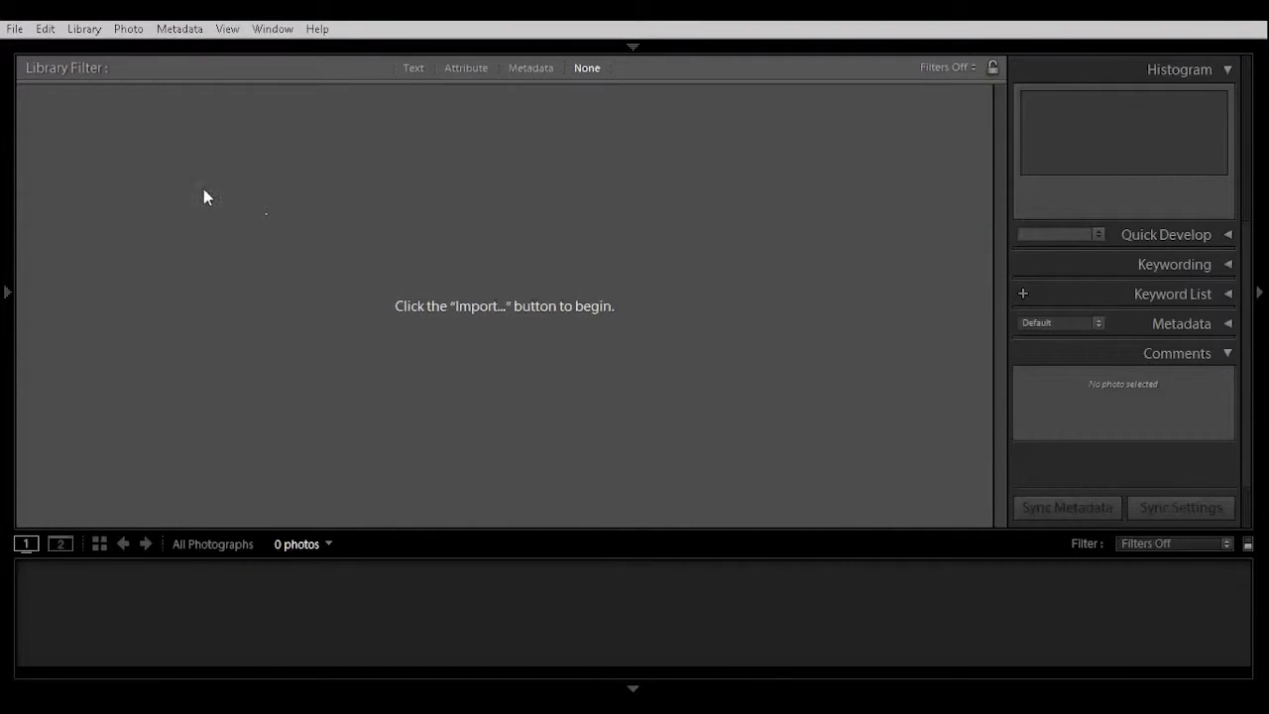
click(12, 27)
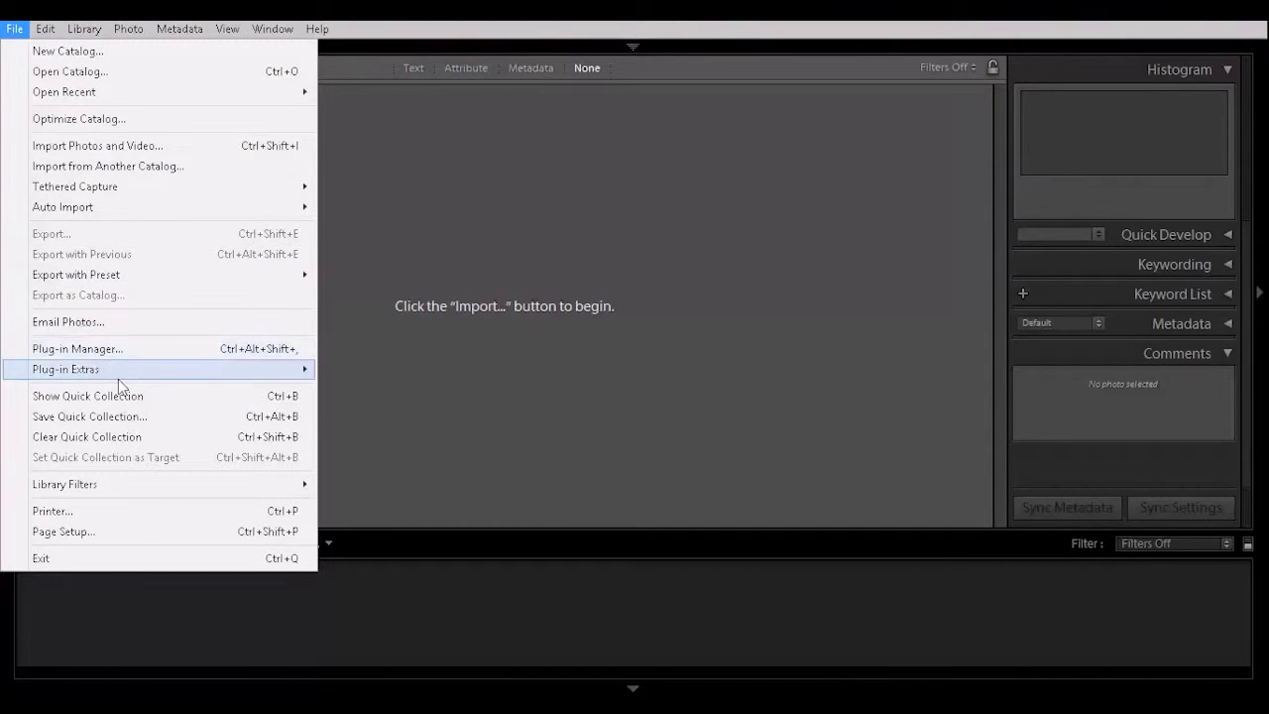
click(139, 146)
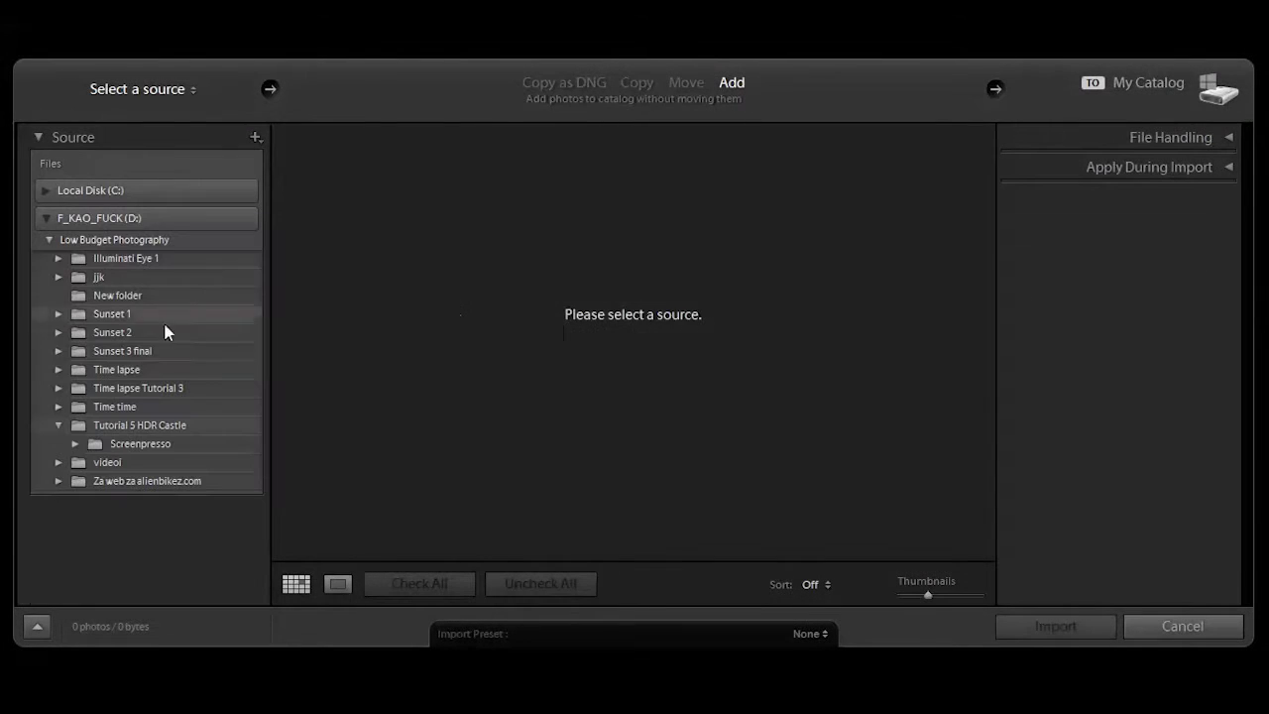
click(139, 426)
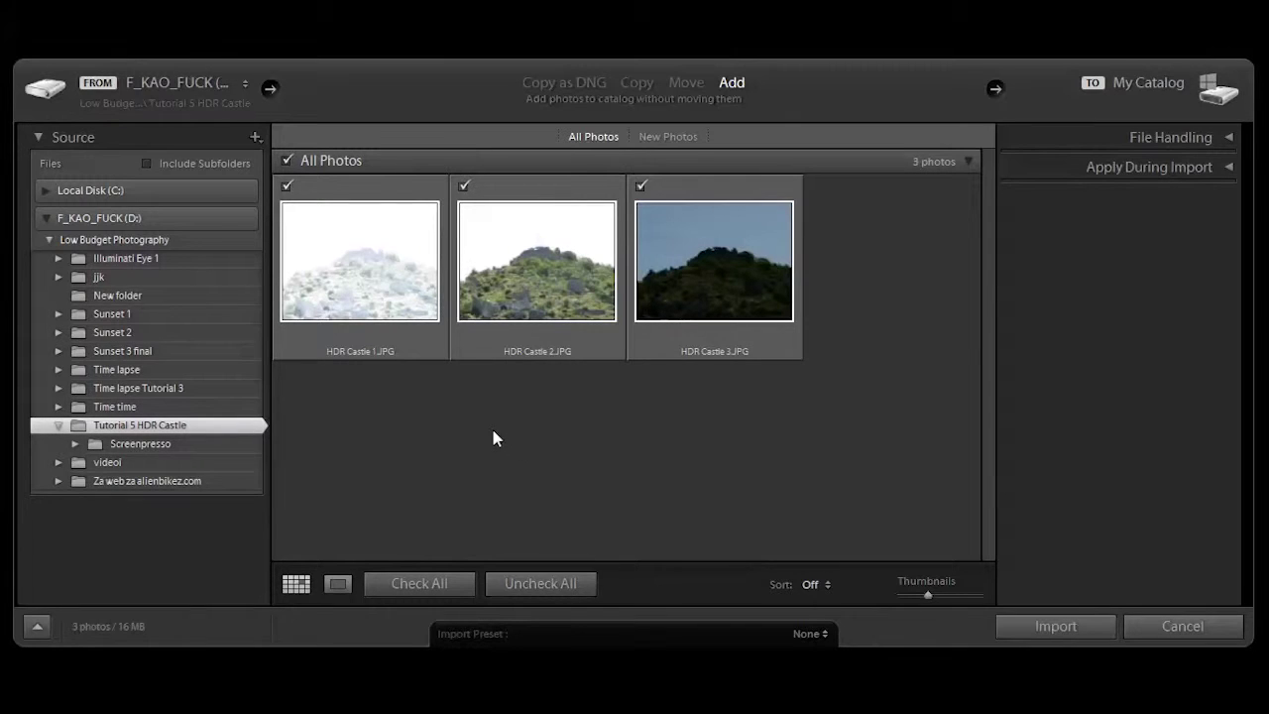
click(1055, 625)
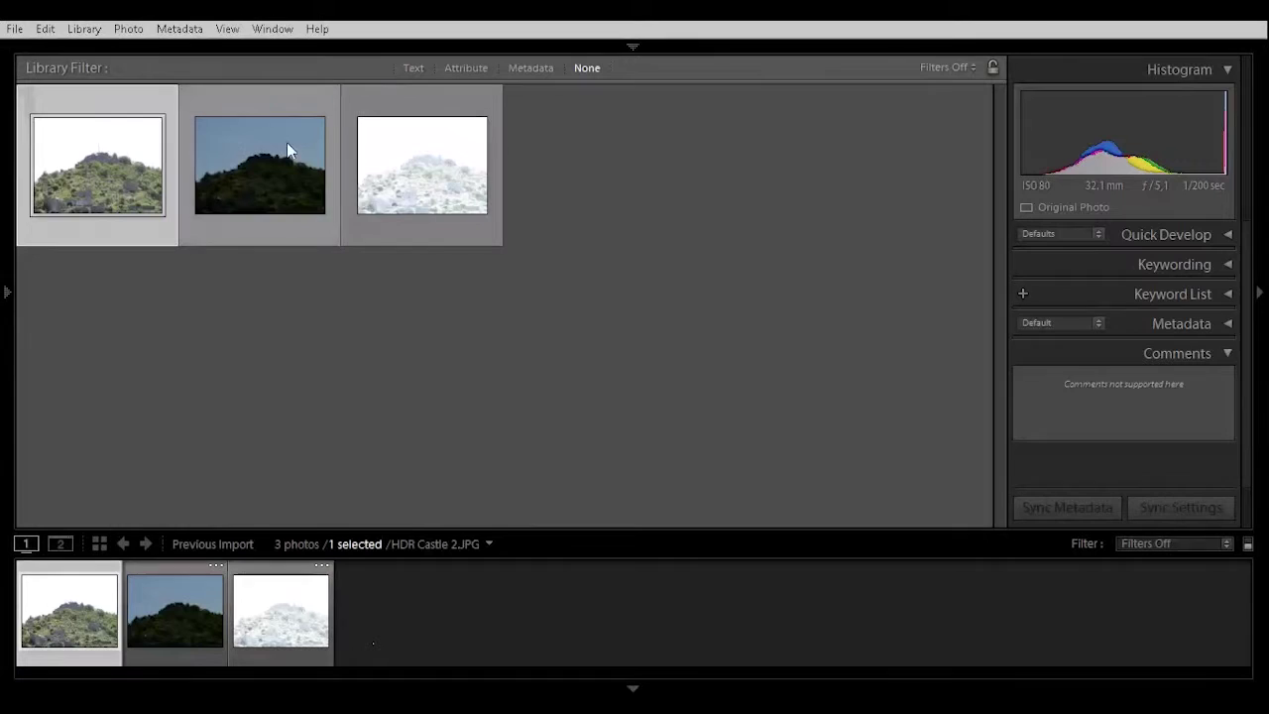
Select all three bracketed castle exposures and switch to the Develop module
ctrl+click(254, 166)
ctrl+click(428, 163)
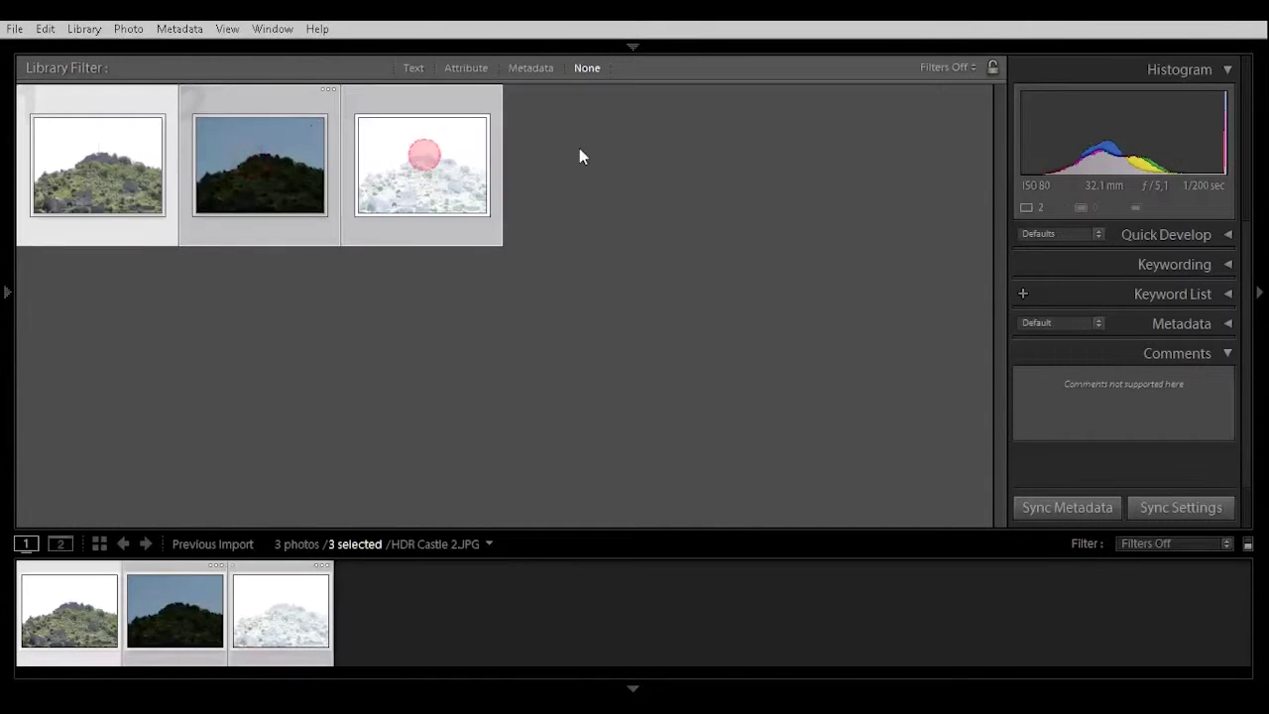
mouse_move(602, 40)
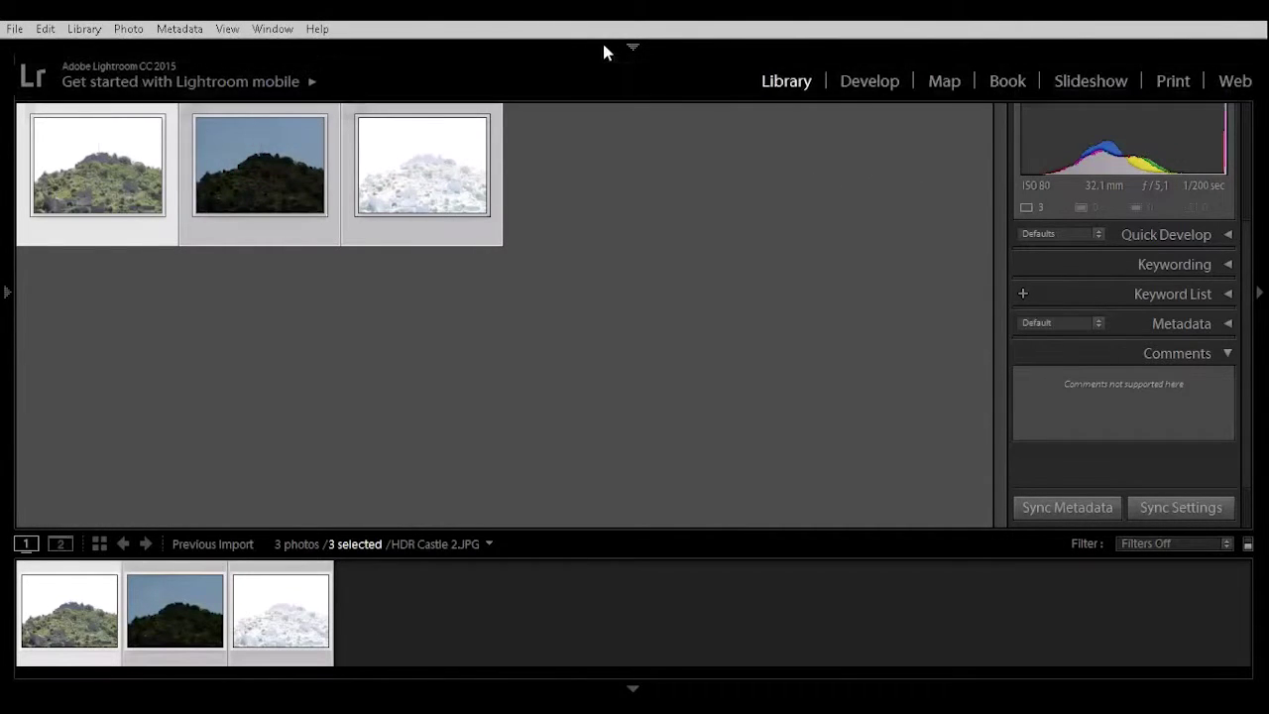
click(867, 83)
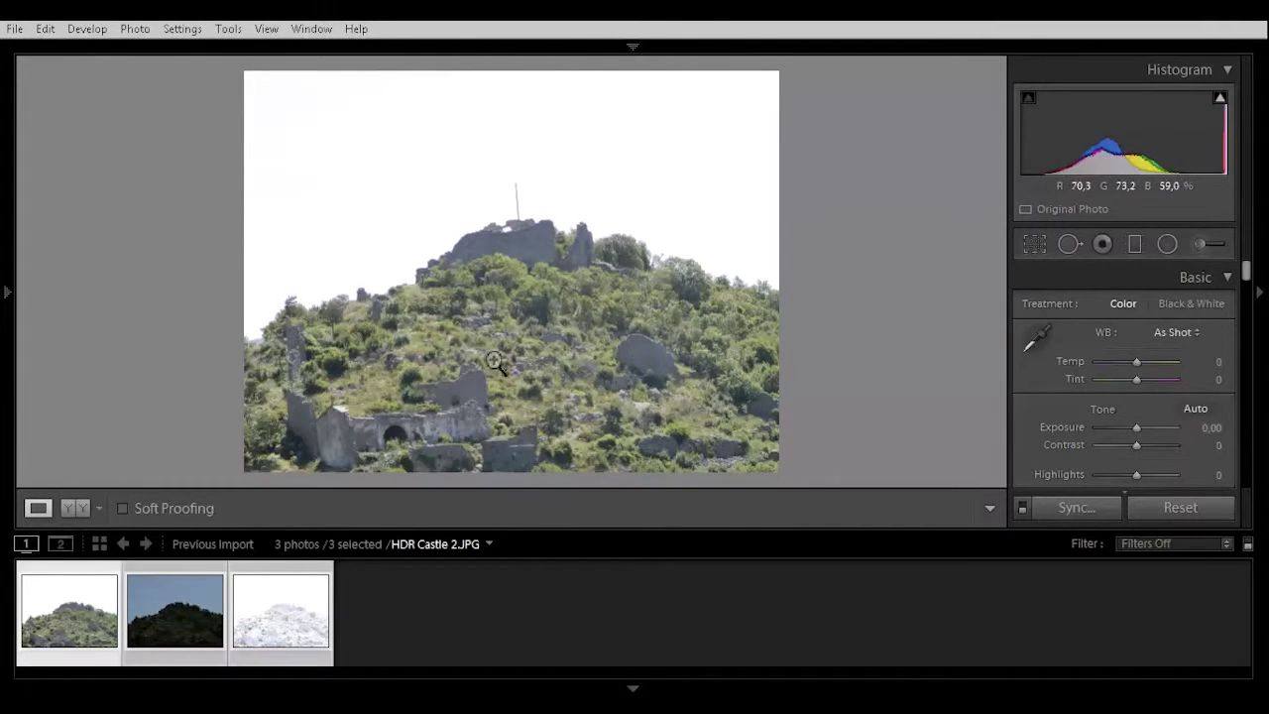
Compare the darker and washed-out exposures, then return to the normal exposure
click(169, 608)
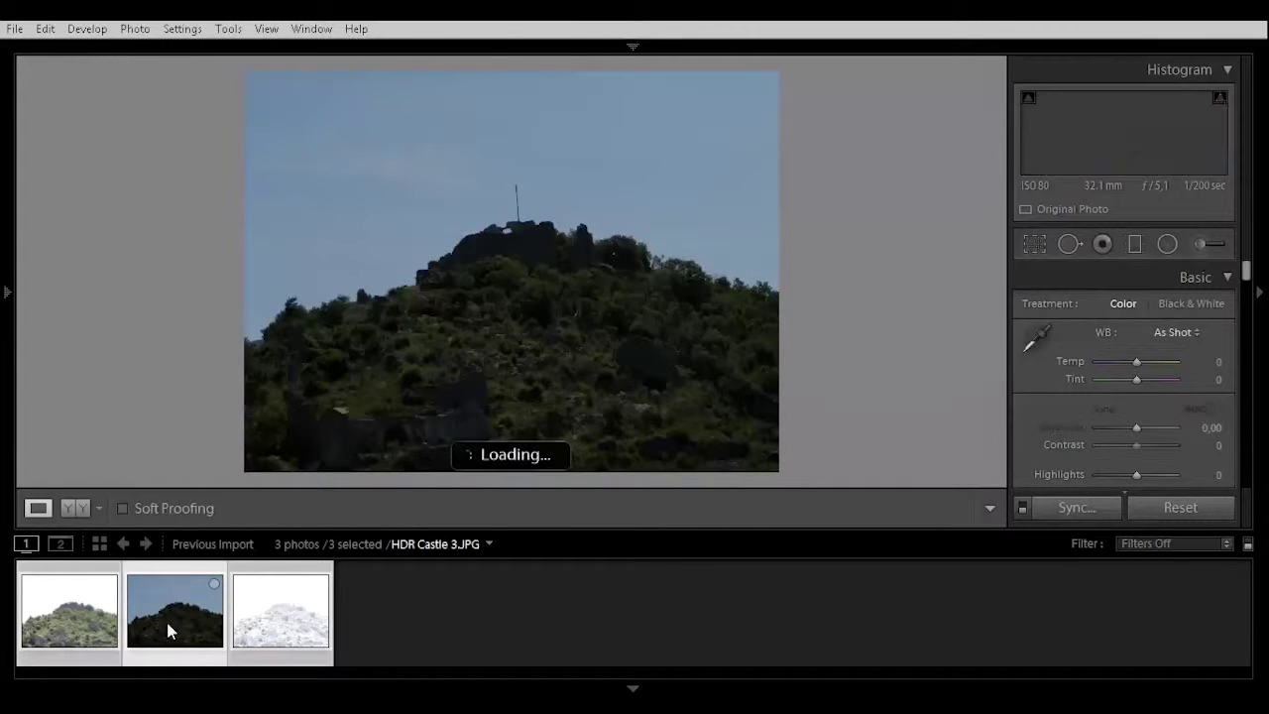
click(279, 615)
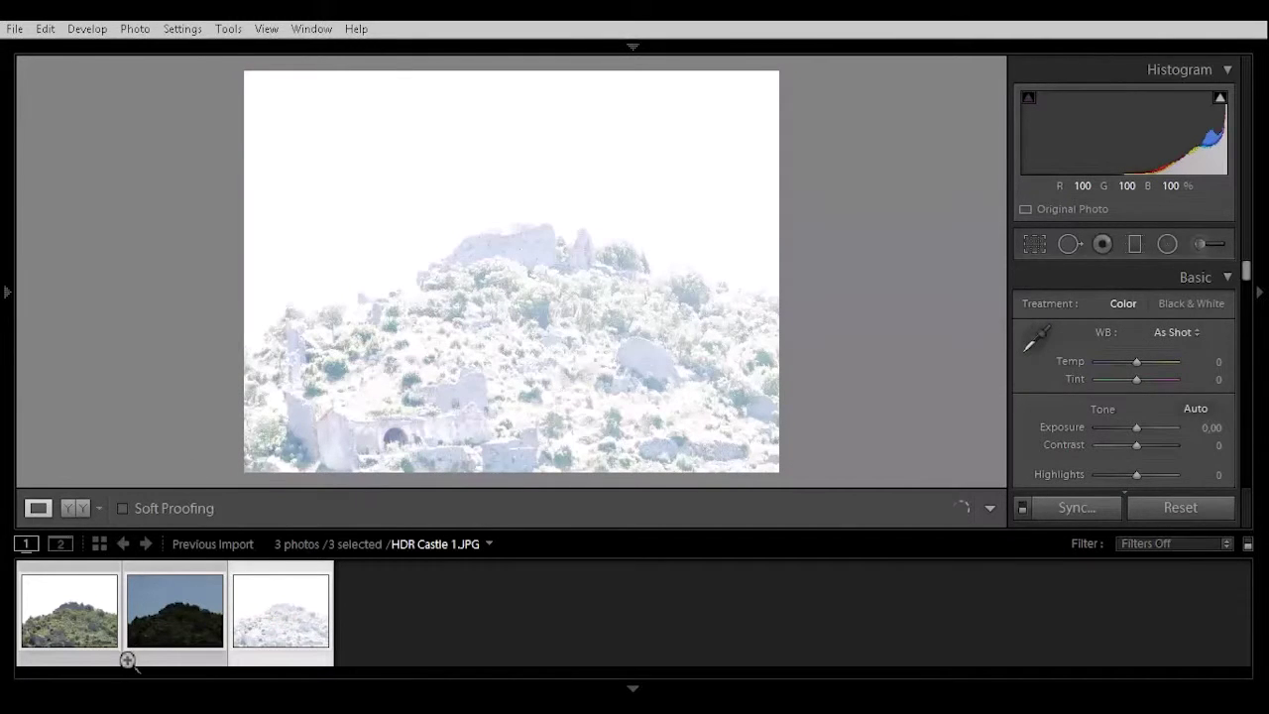
click(68, 613)
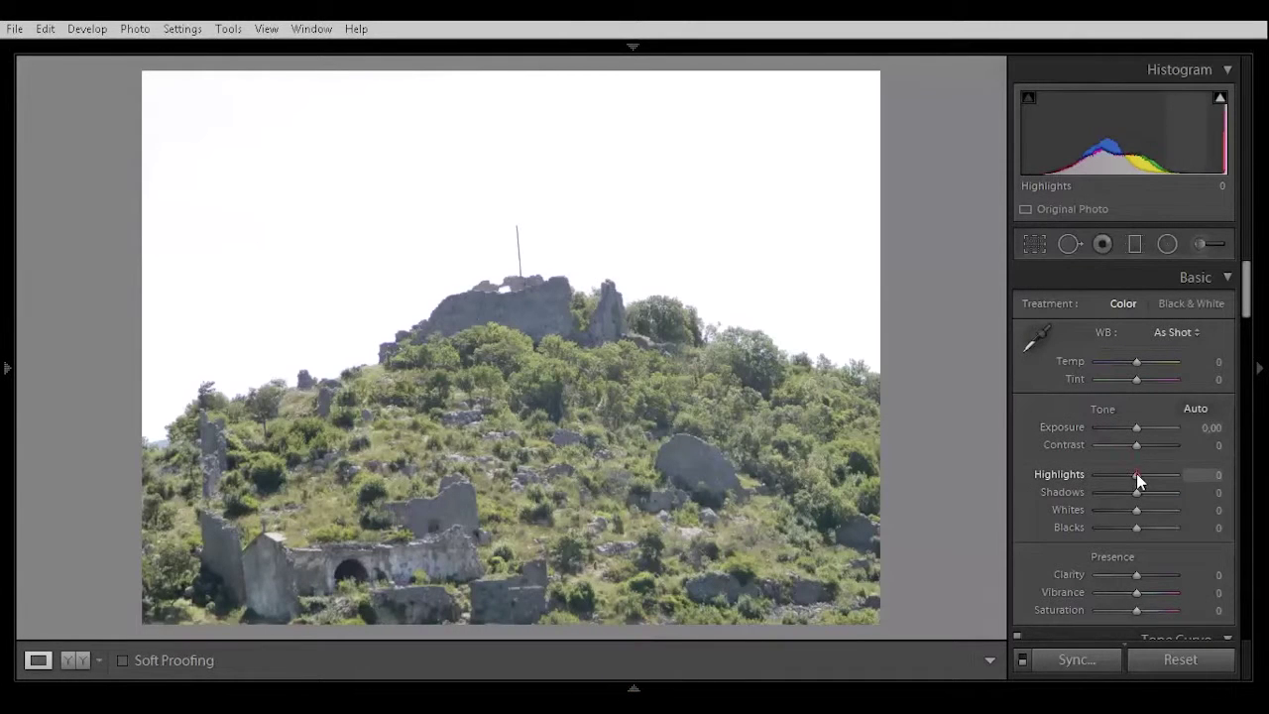
Set Highlights -100, Shadows +50, Whites +31 and Blacks -60, previewing clipping for blacks
mouse_move(1136, 475)
mouse_down()
mouse_move(1088, 479)
mouse_move(1154, 493)
mouse_up()
click(1135, 493)
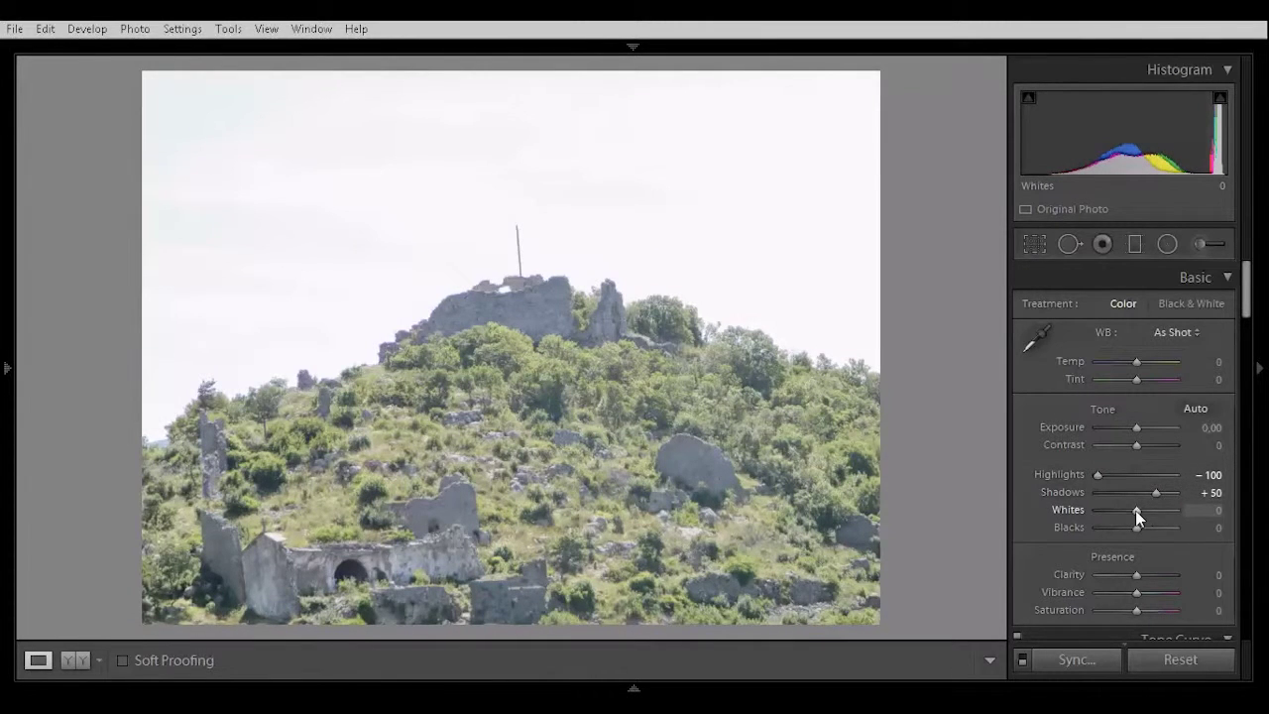
drag(1138, 514, 1147, 515)
key(alt)
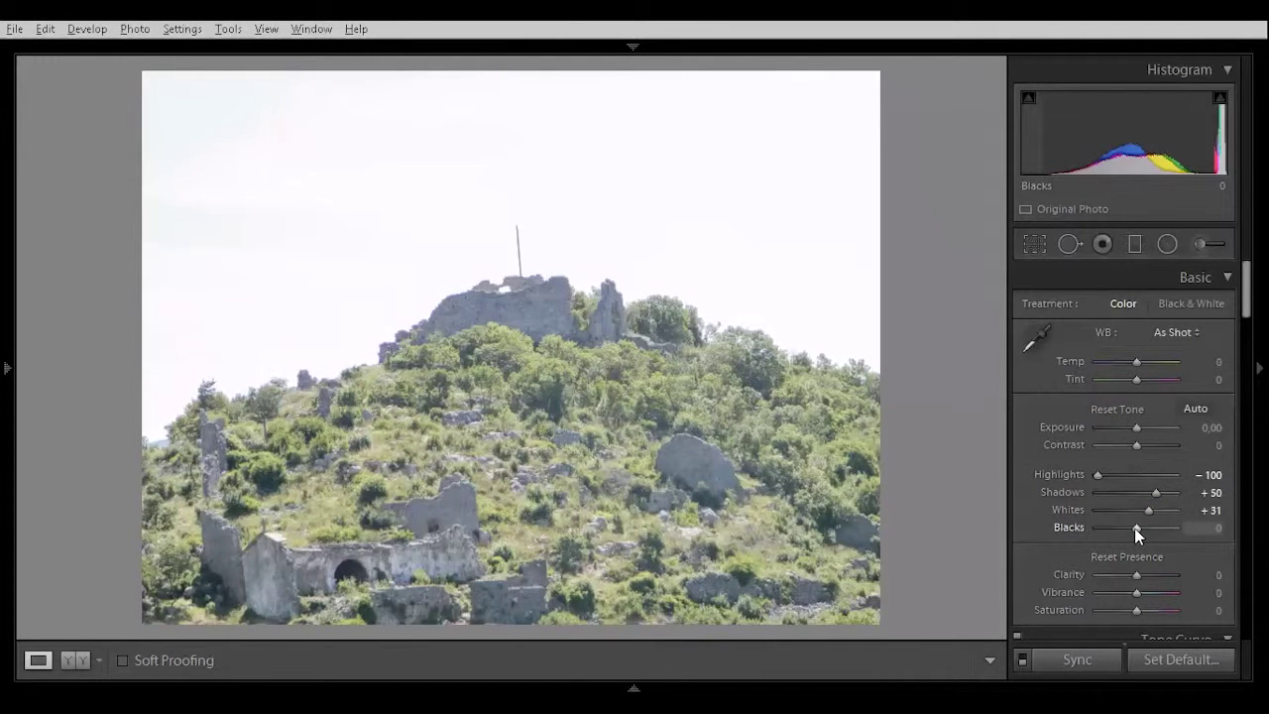
drag(1135, 527, 1112, 526)
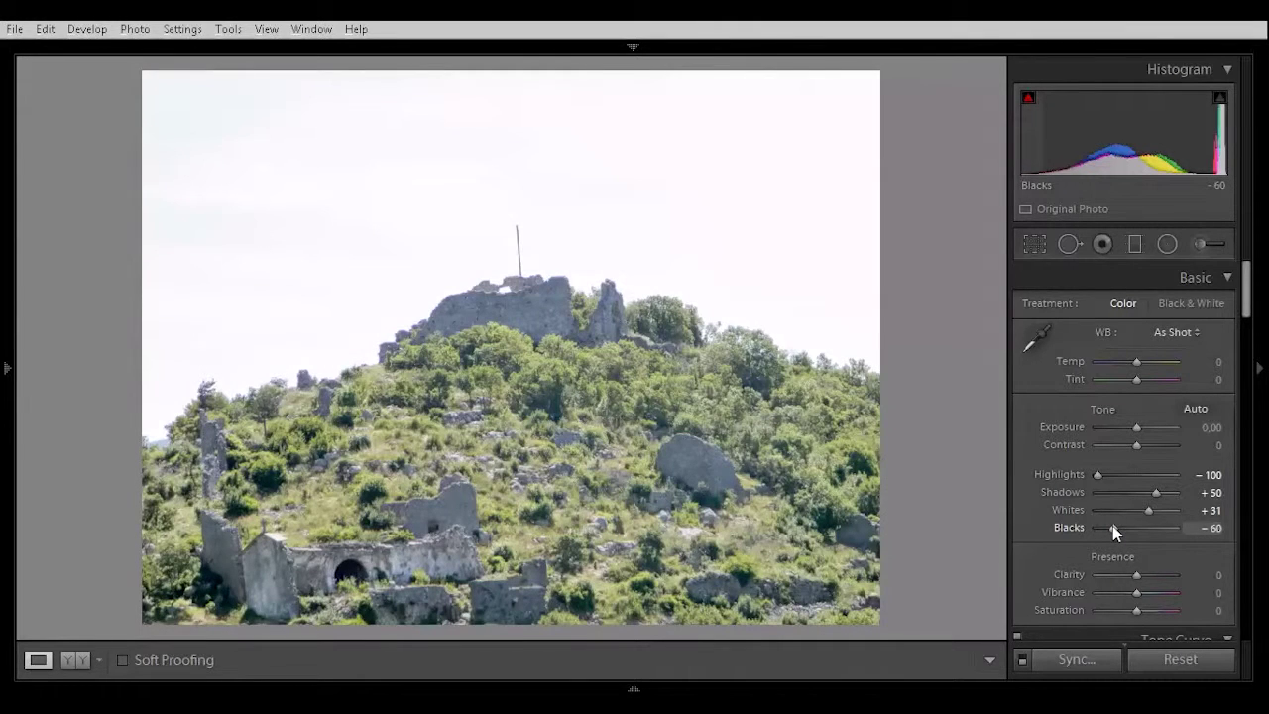
drag(1247, 287, 1247, 323)
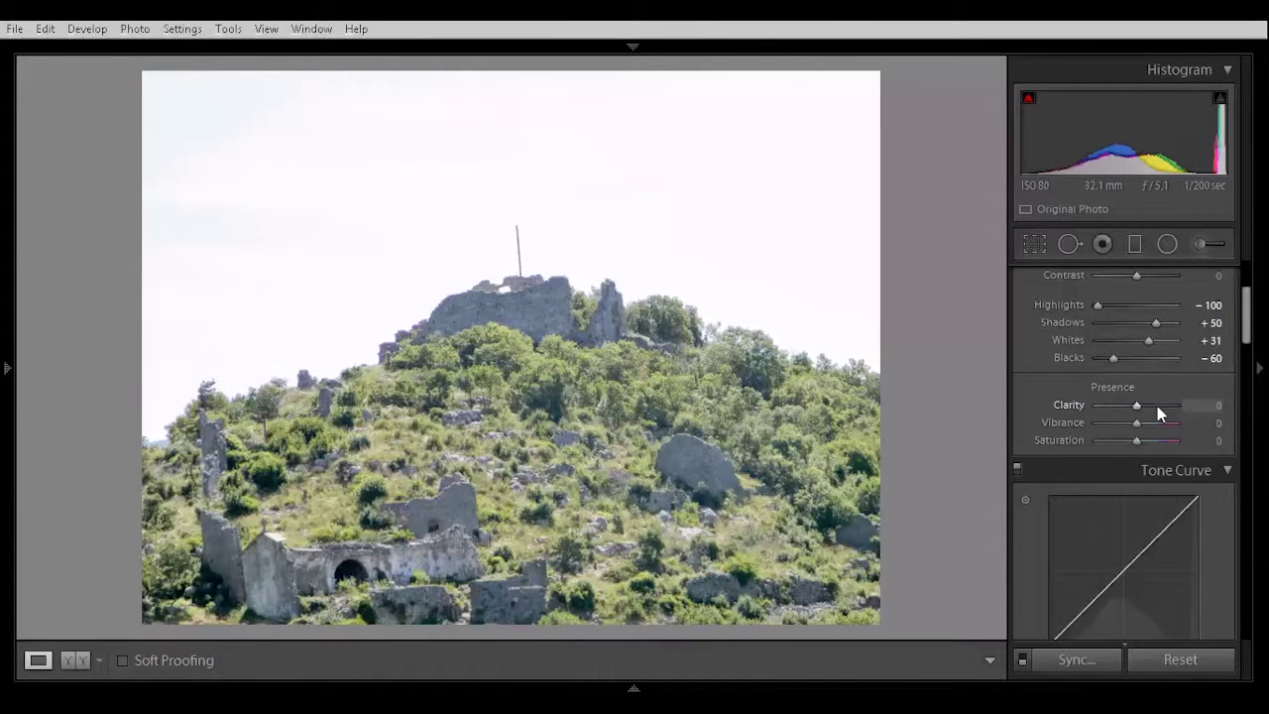
Set Clarity to +62, Vibrance to +26 and Saturation to -24
click(1155, 405)
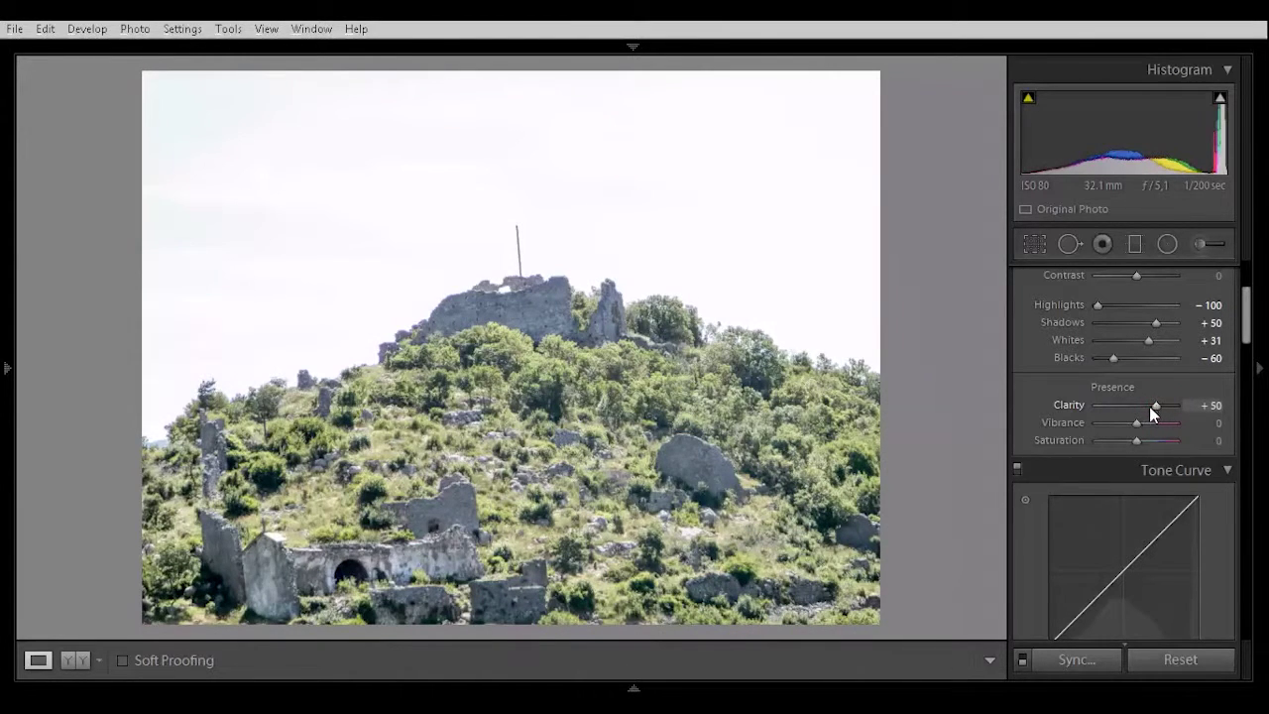
mouse_move(1156, 405)
mouse_down()
mouse_move(1175, 406)
mouse_move(1161, 405)
mouse_up()
mouse_move(1140, 423)
mouse_down()
mouse_move(1151, 427)
mouse_move(1126, 442)
mouse_up()
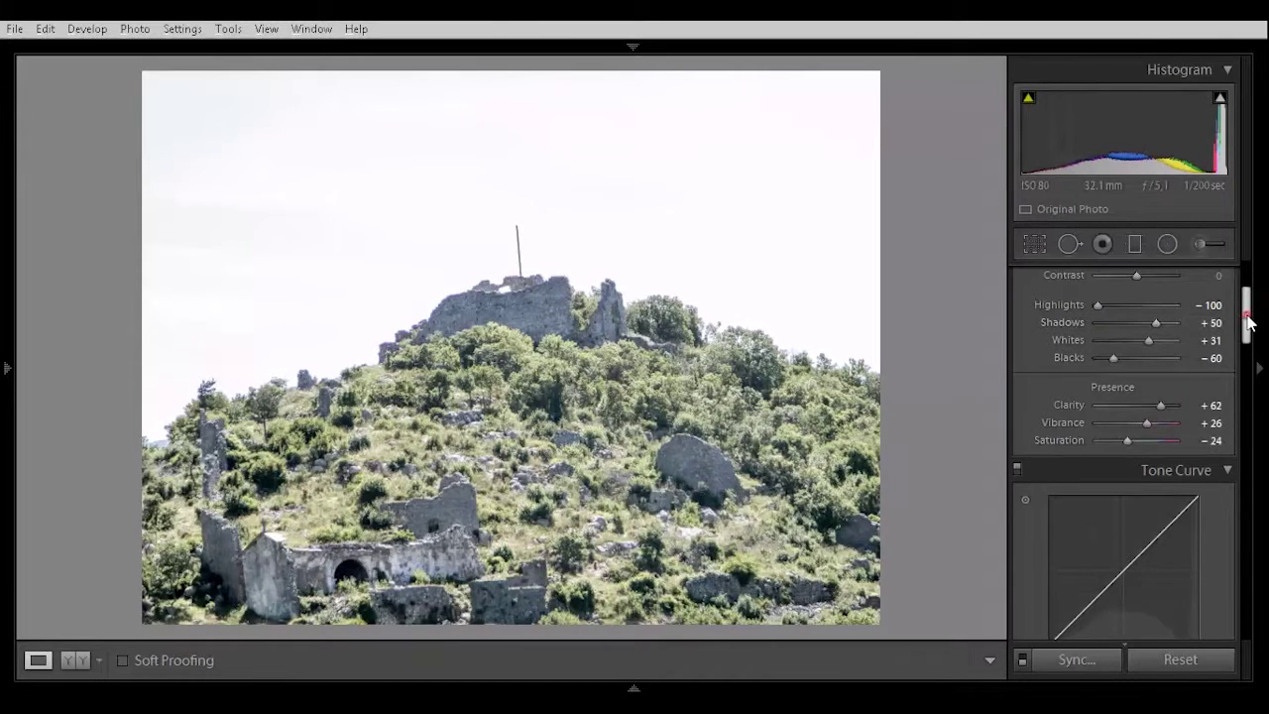
Apply sharpening 80, luminance noise reduction 20, and profile and chromatic-aberration corrections
drag(1248, 319, 1247, 458)
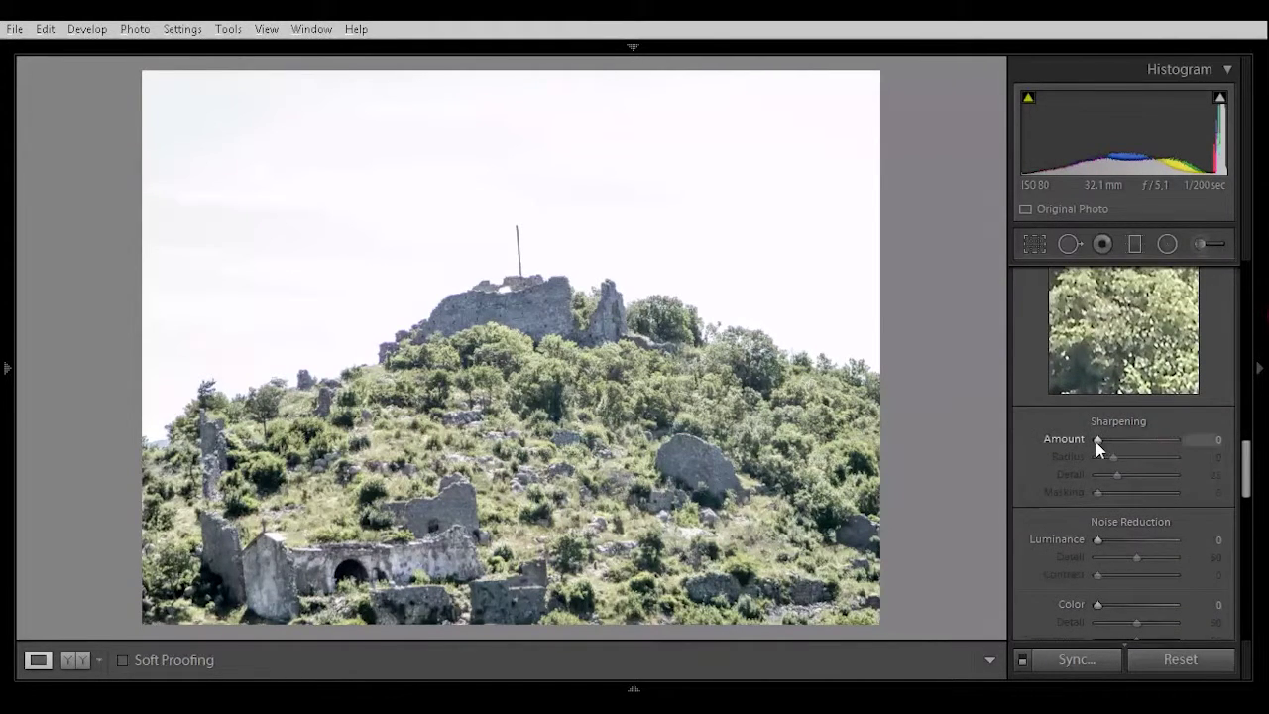
drag(1096, 440, 1140, 440)
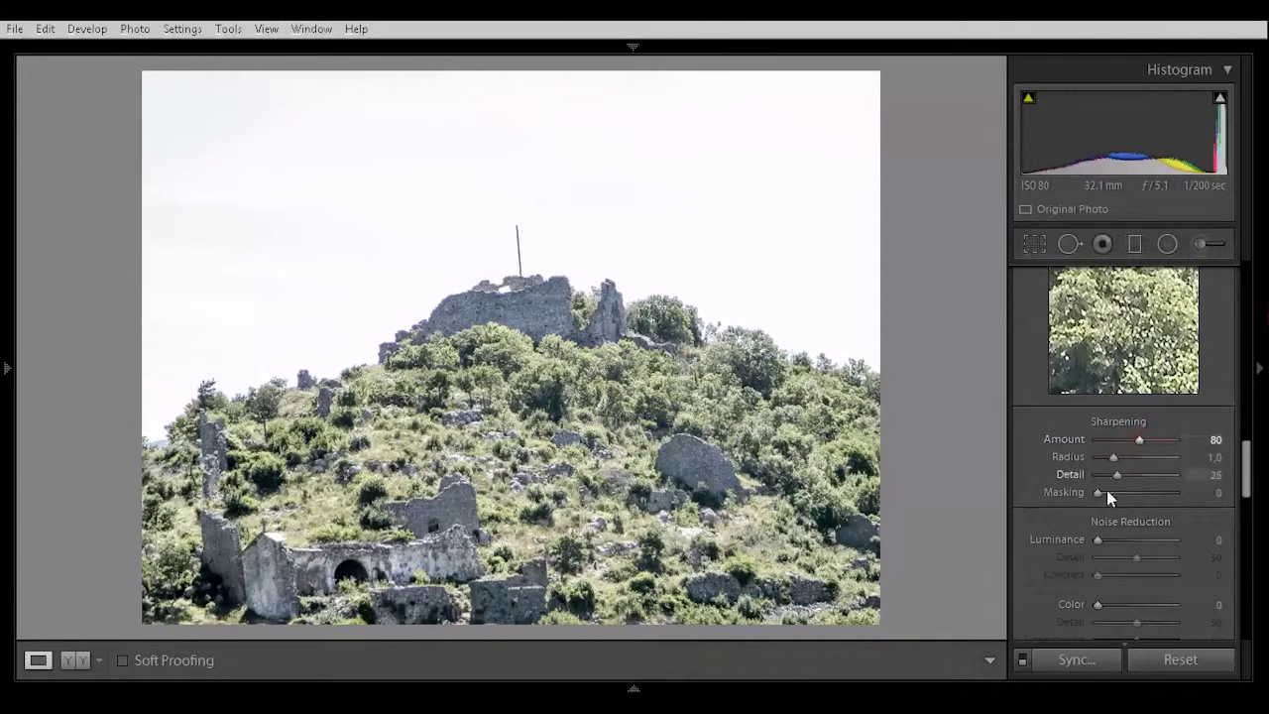
drag(1098, 540, 1113, 539)
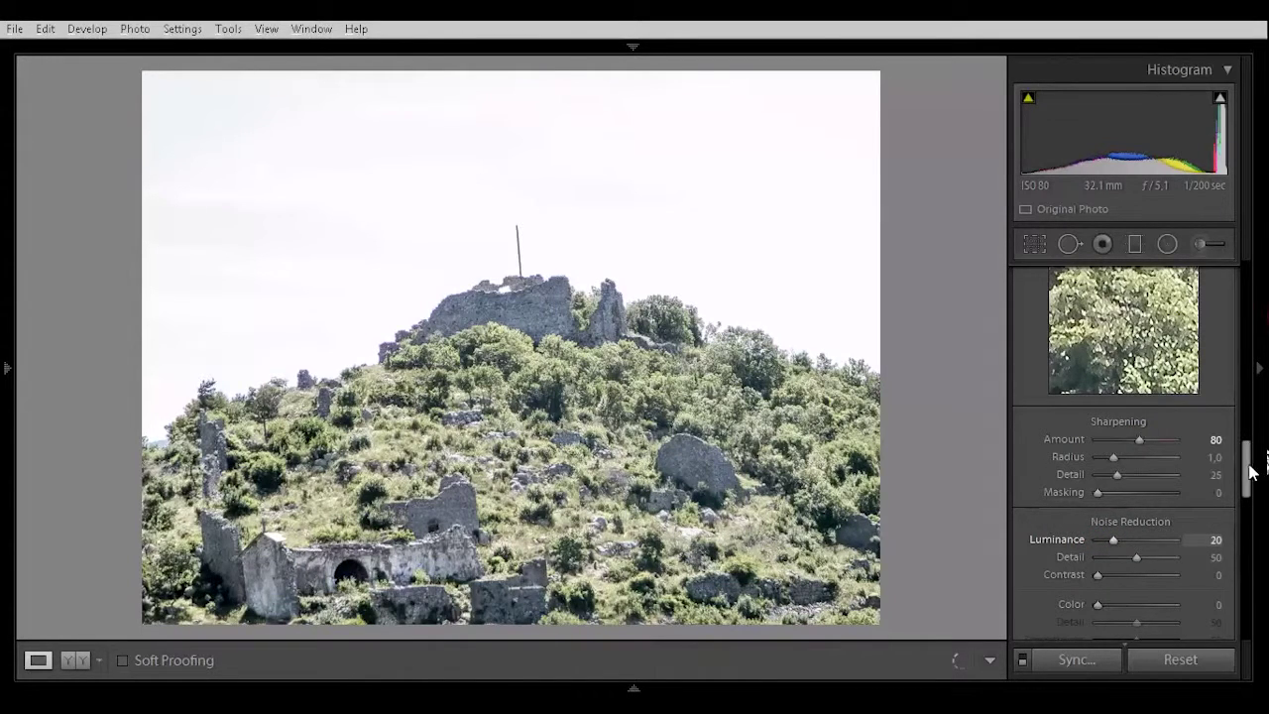
drag(1246, 453, 1246, 506)
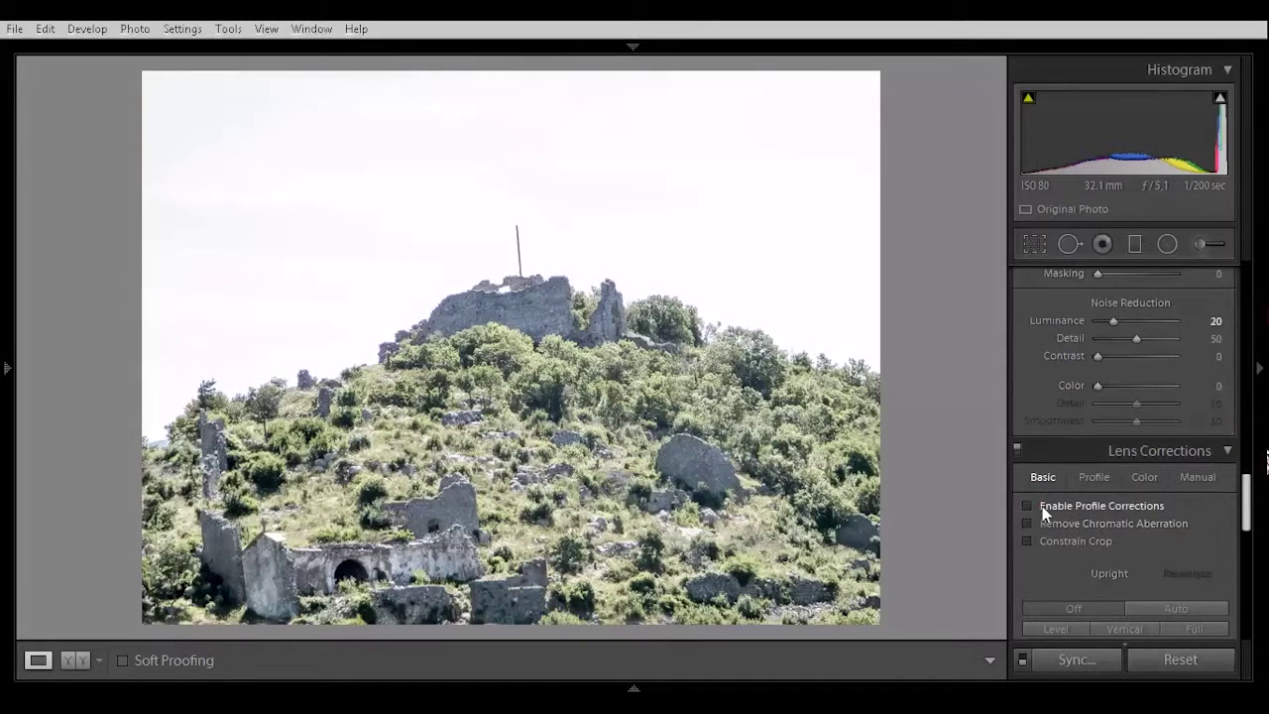
click(1050, 526)
click(614, 687)
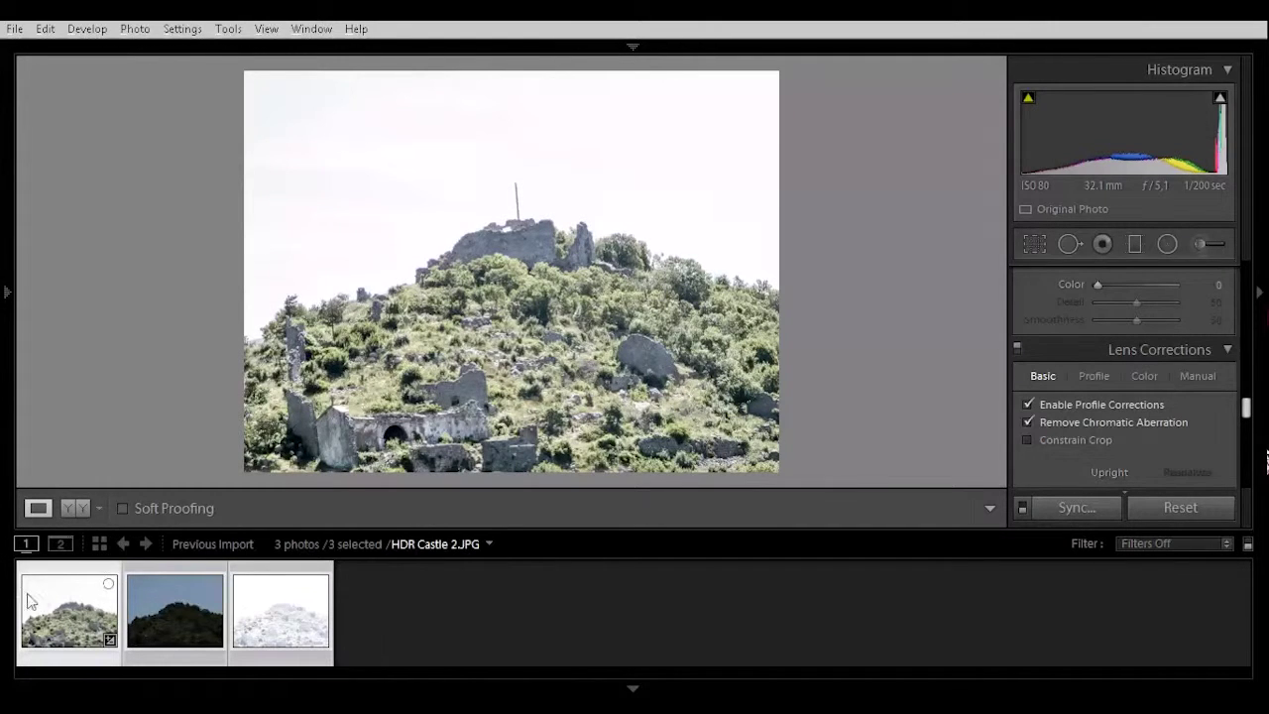
Sync all the edited settings to all three castle photos
click(1071, 507)
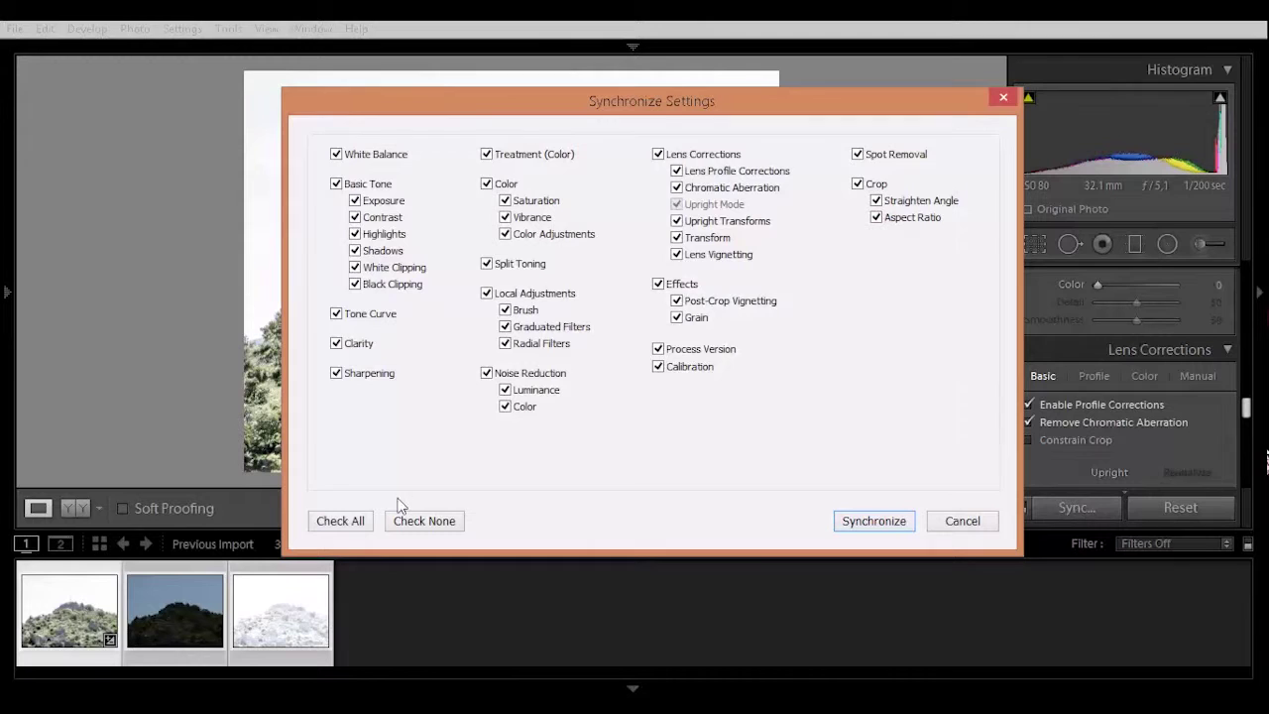
click(331, 521)
click(862, 522)
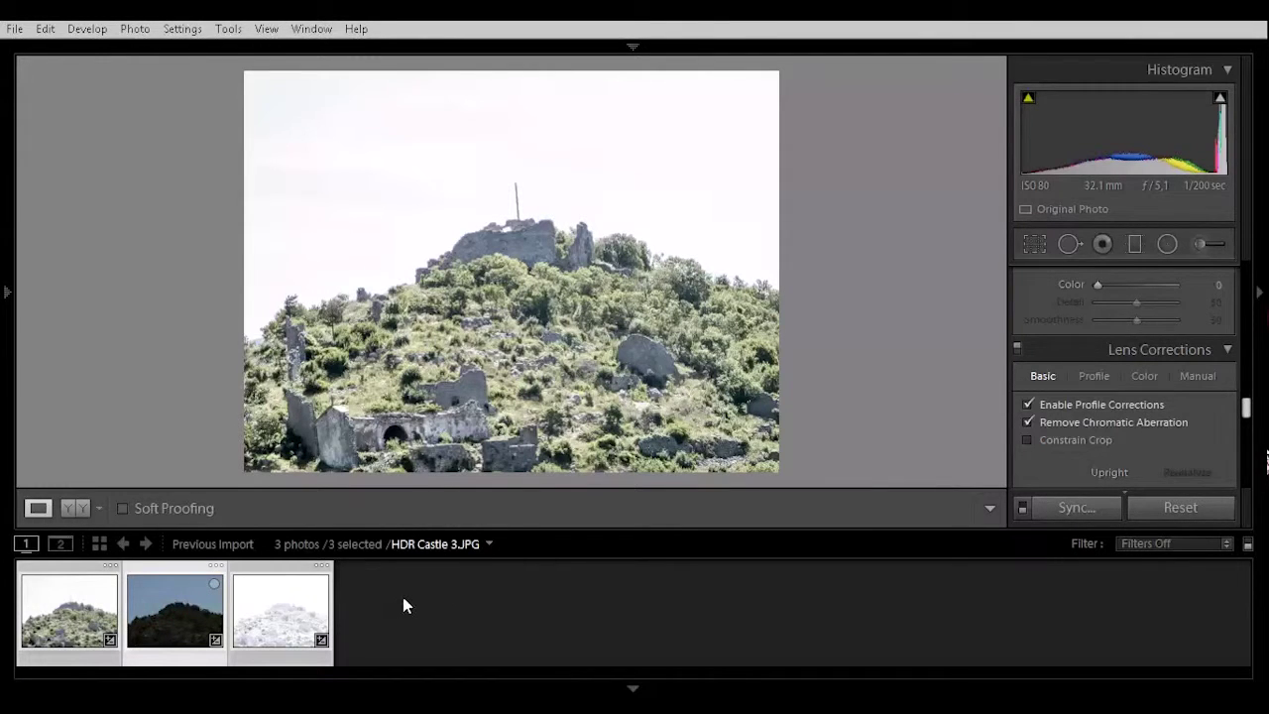
On the dark blue-sky exposure, raise luminance noise reduction to 37
click(168, 616)
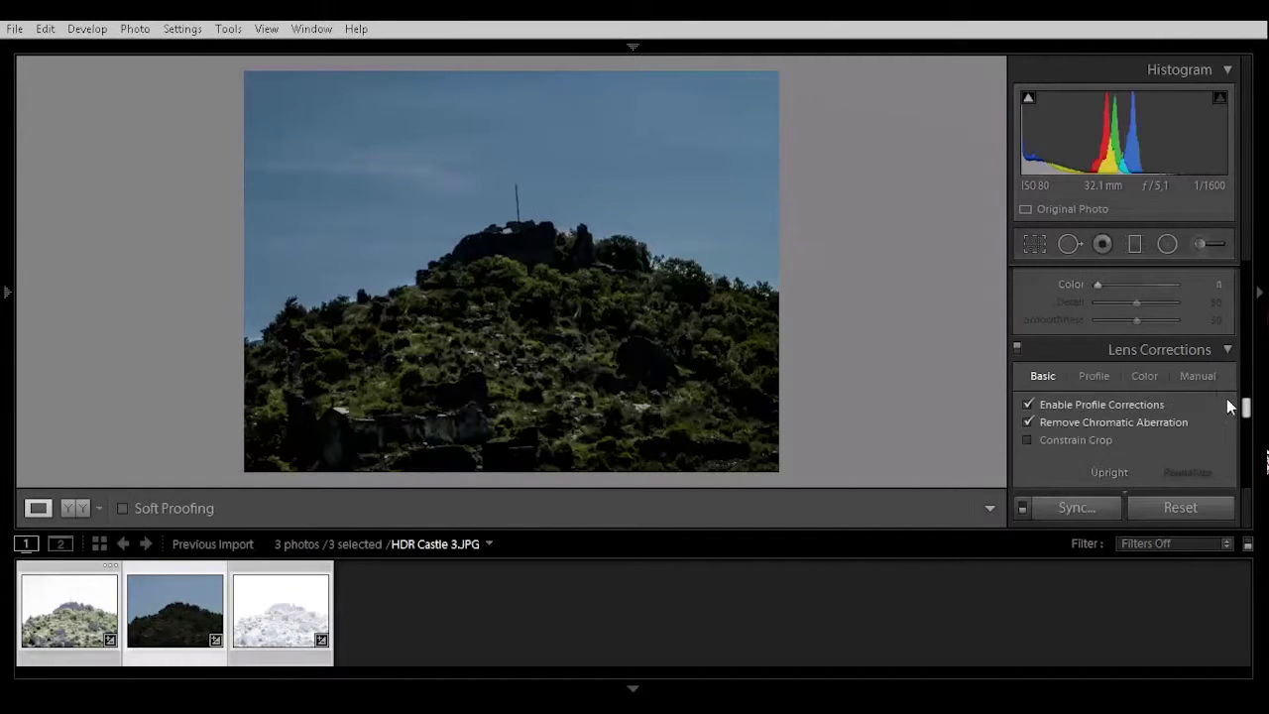
drag(1246, 406, 1246, 387)
scroll(1202, 409, up, 2)
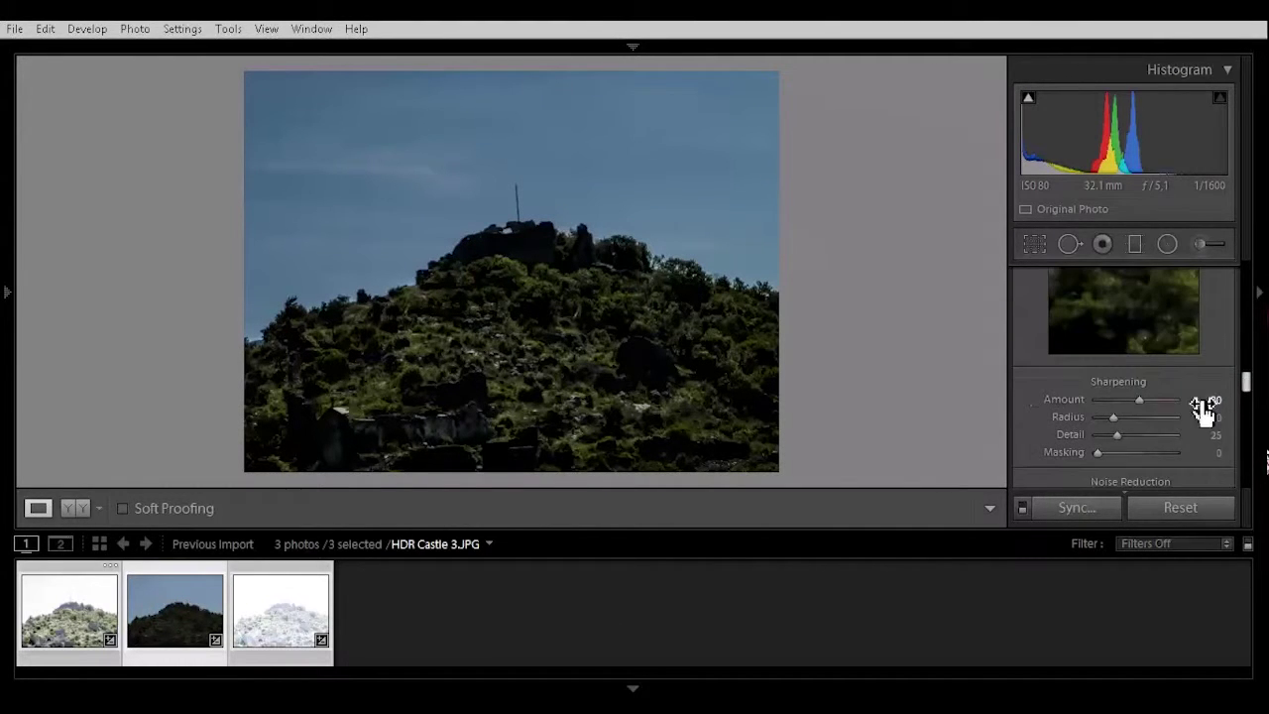
drag(1245, 379, 1251, 390)
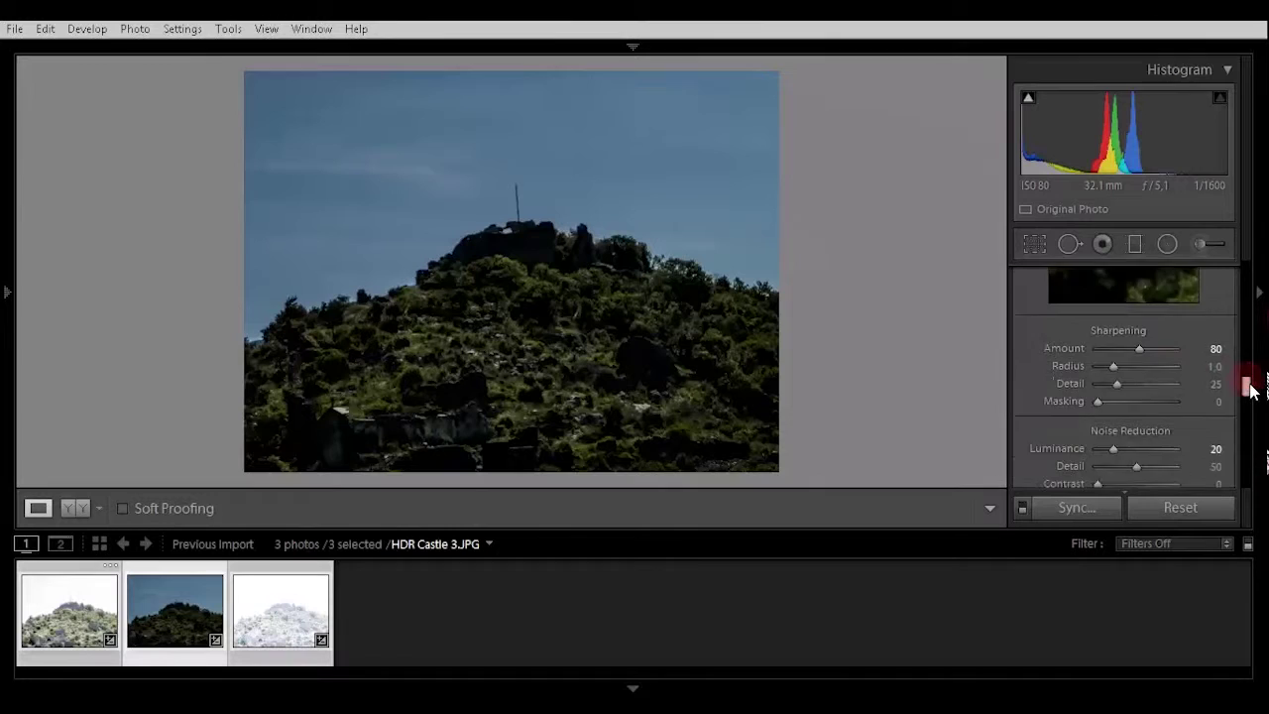
scroll(1249, 389, down, 2)
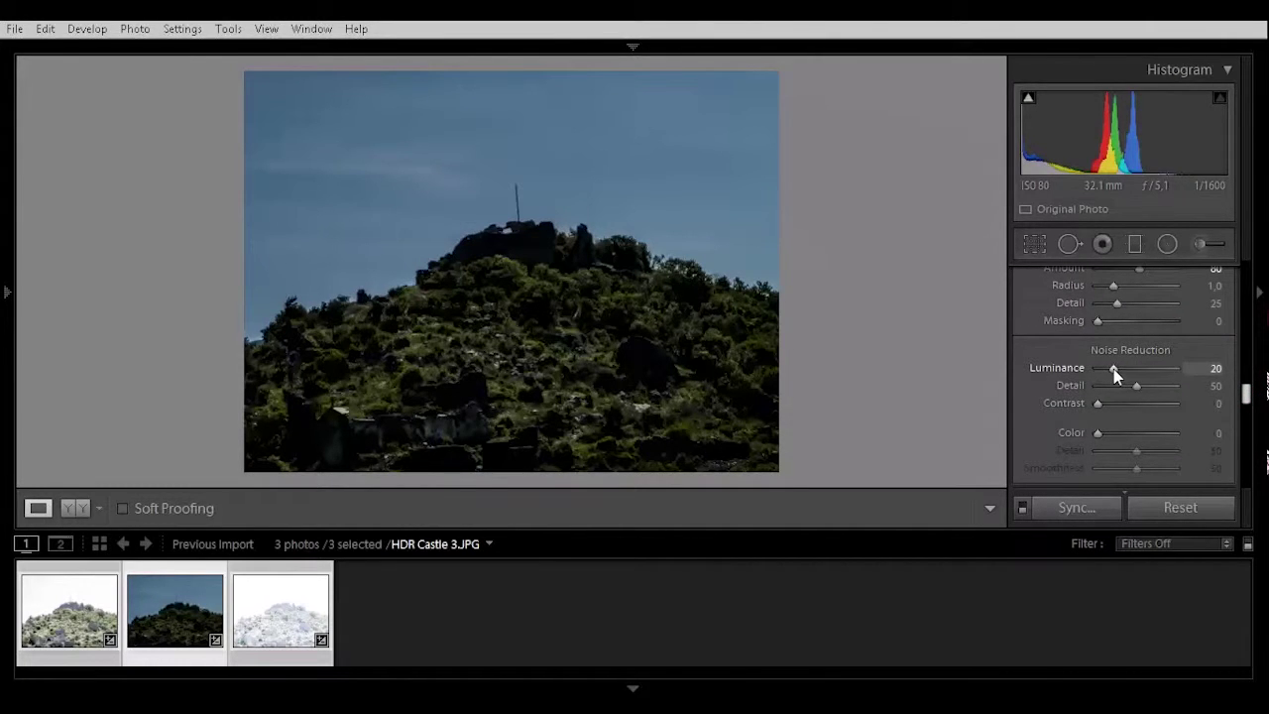
drag(1113, 370, 1140, 368)
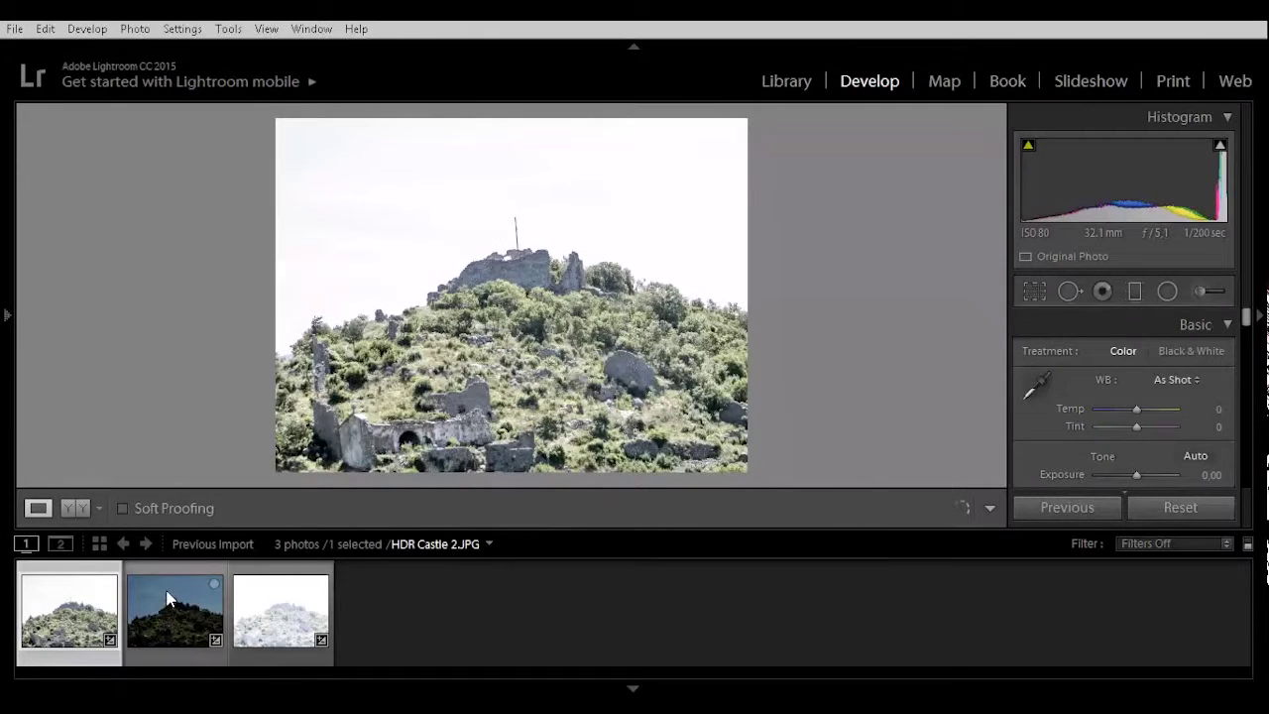
Select all three castle exposures and send them to Export > Photomatix Pro
click(169, 599)
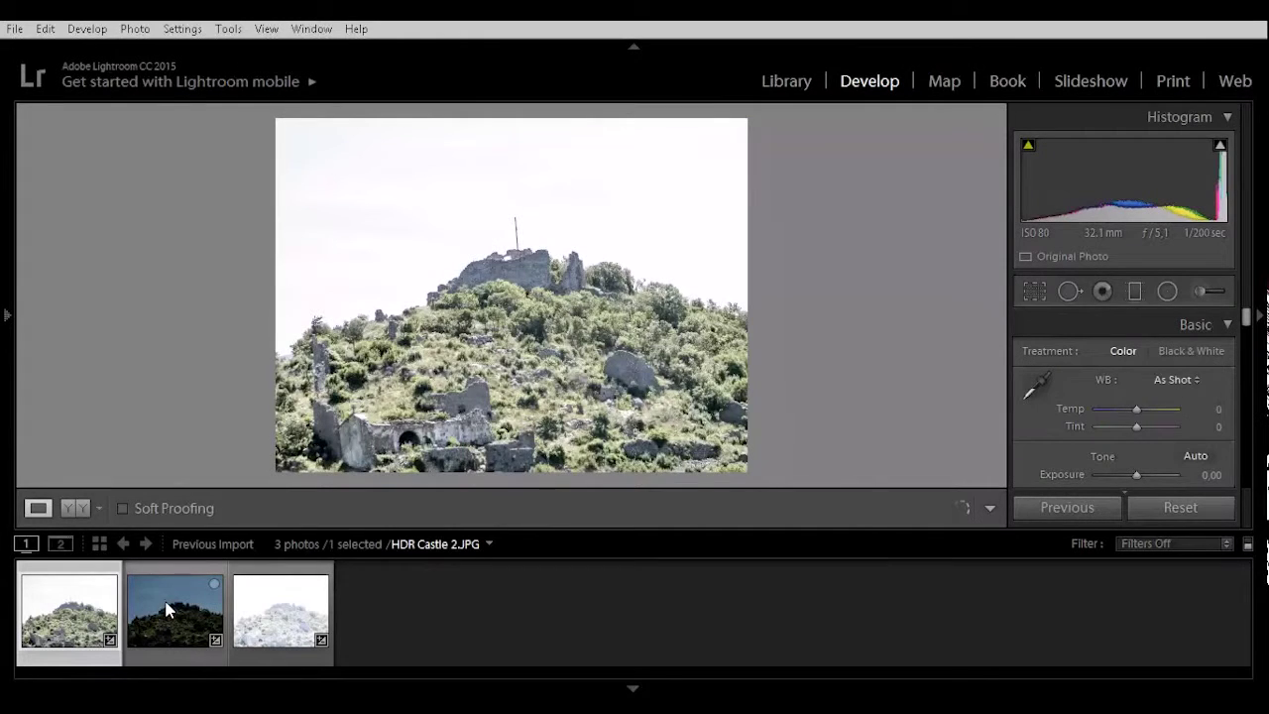
shift+click(274, 613)
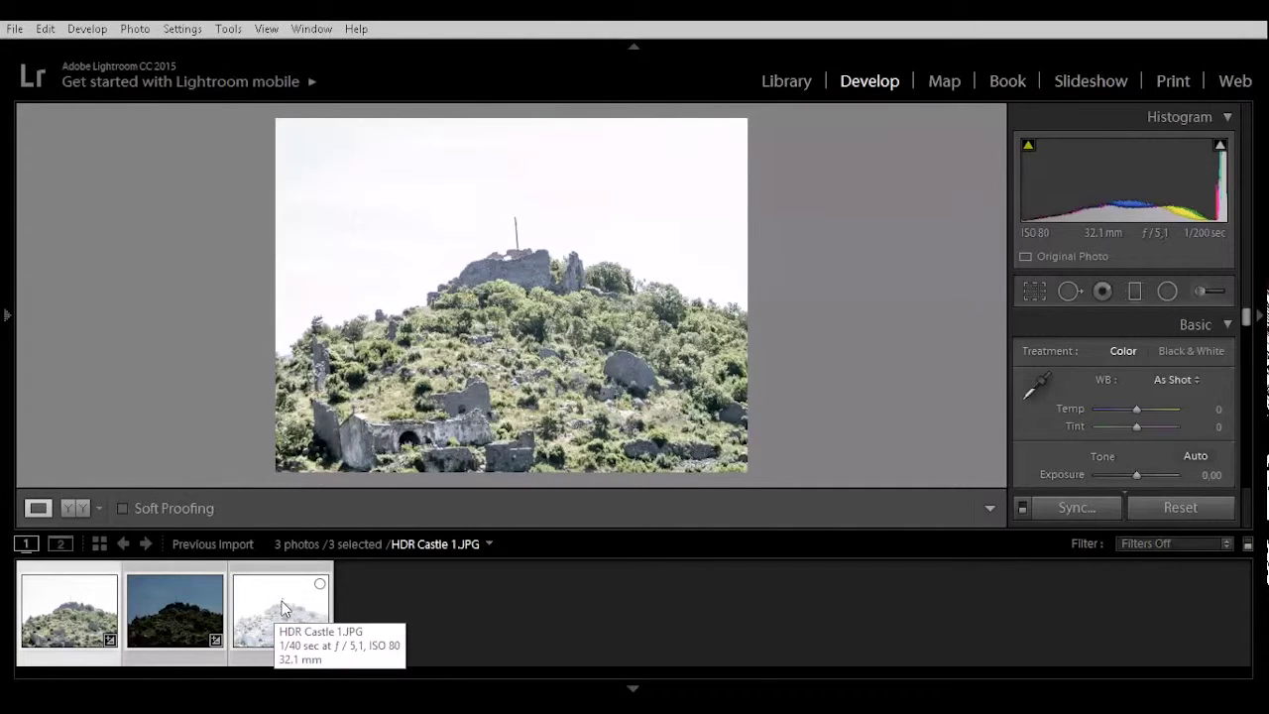
right_click(283, 609)
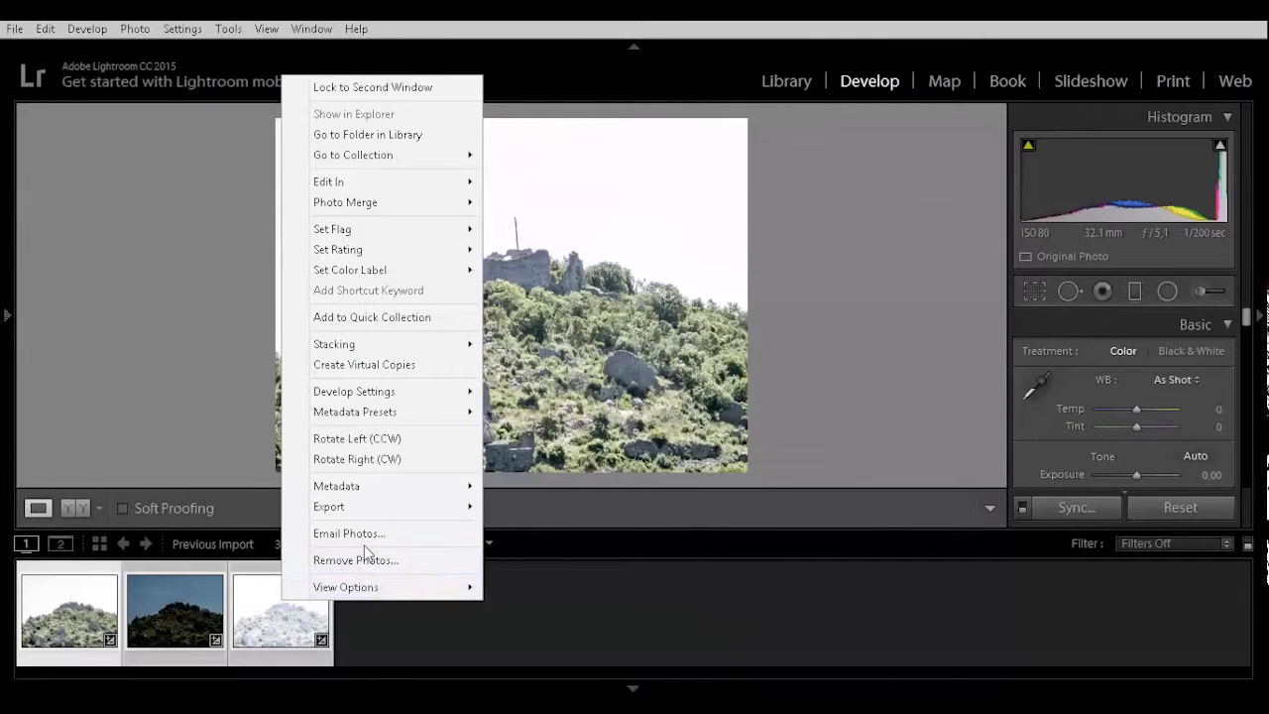
mouse_move(428, 191)
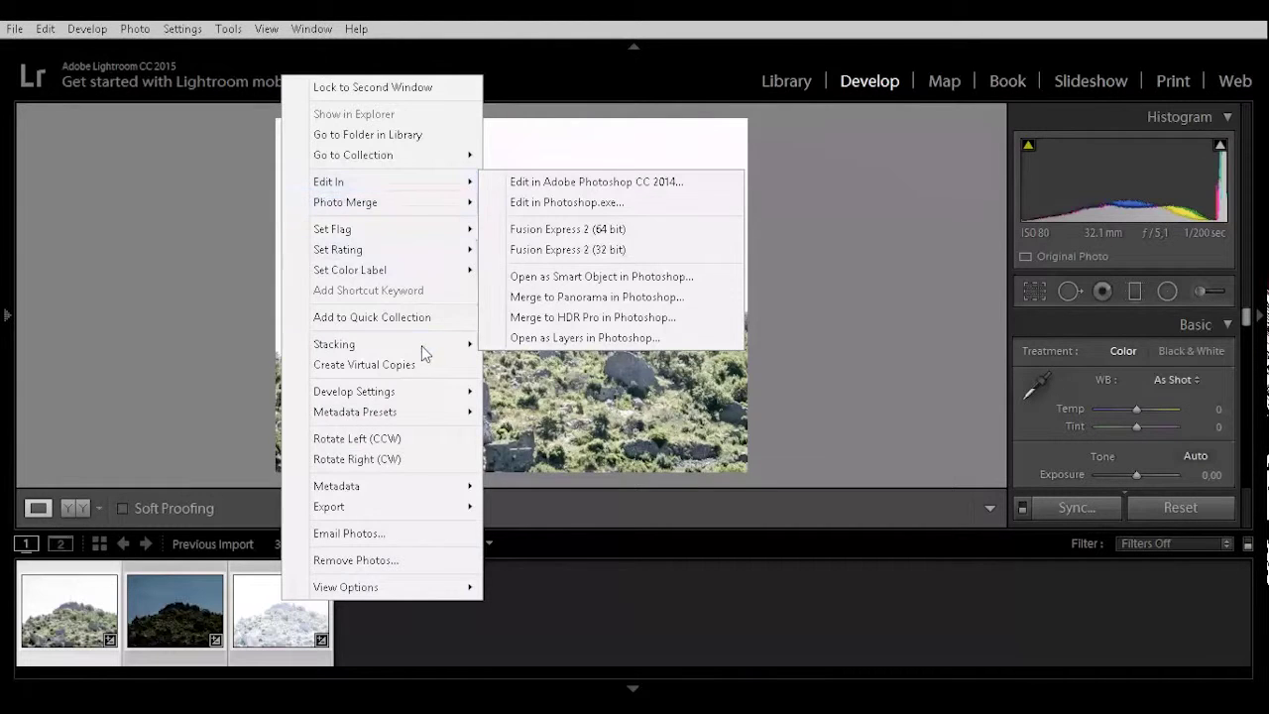
mouse_move(432, 508)
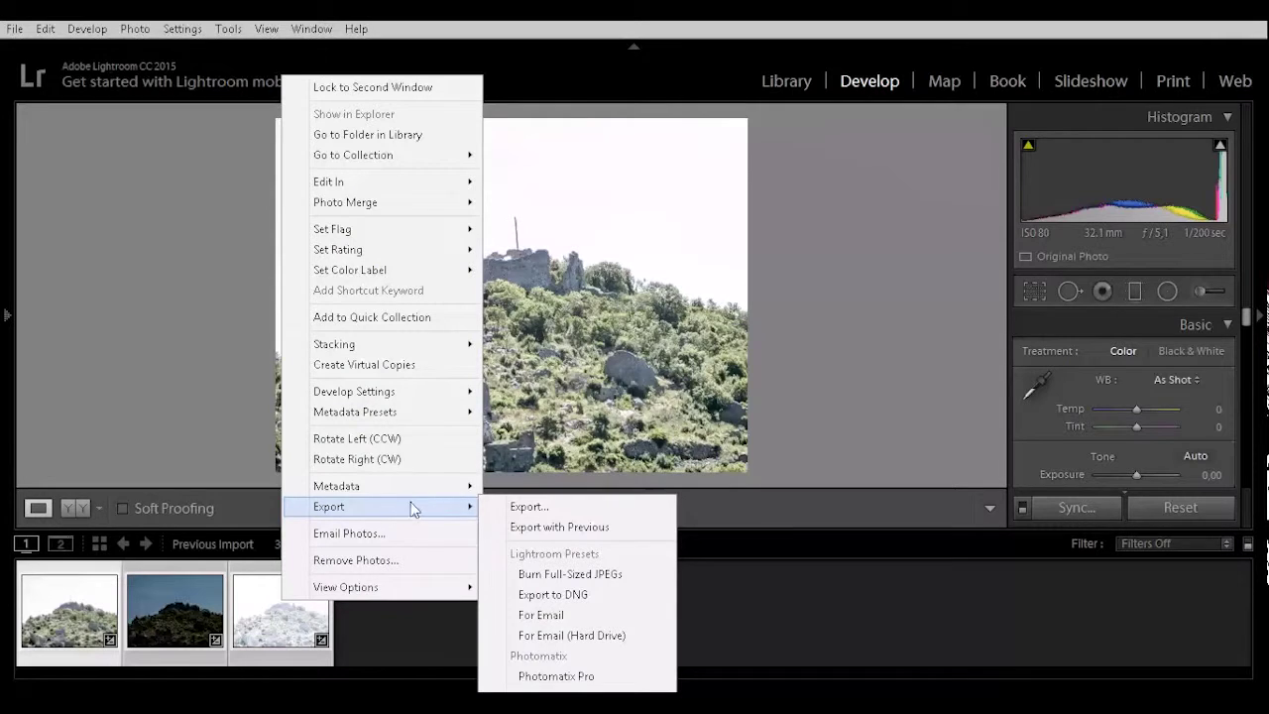
click(622, 675)
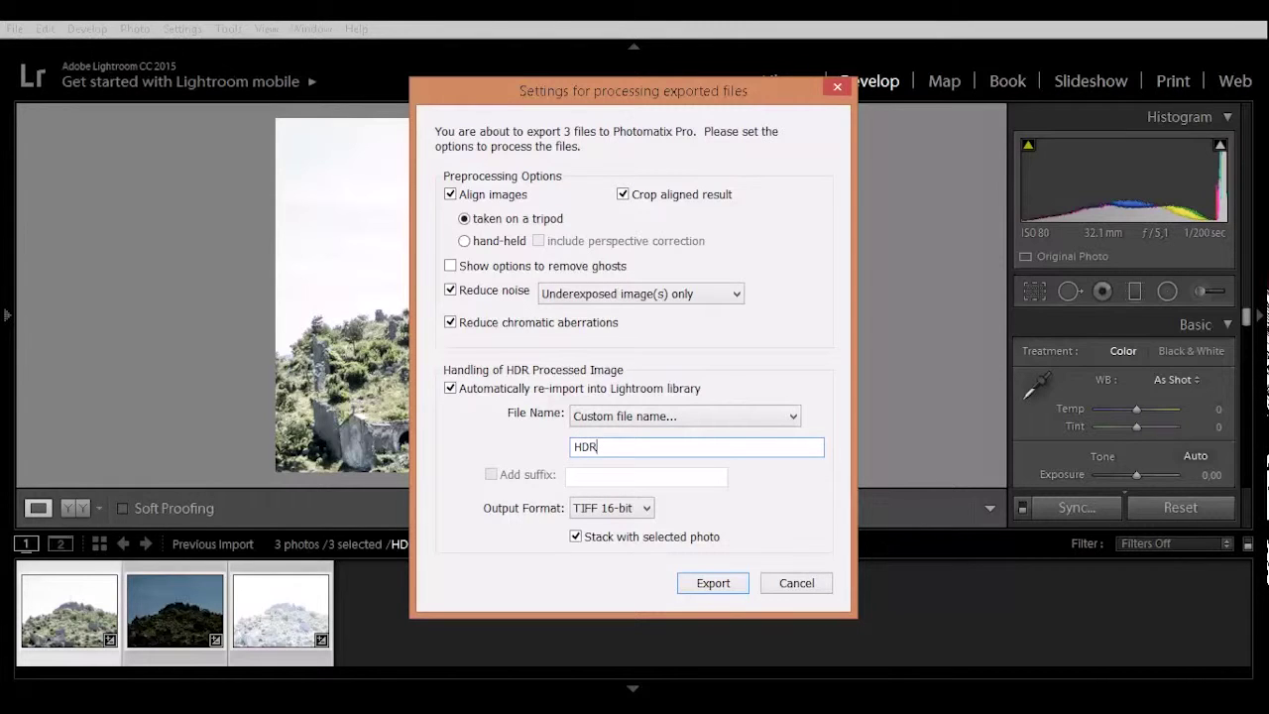
Give the merged file the custom name 'HDR Castle' and export to Photomatix Pro
text(stle)
click(714, 584)
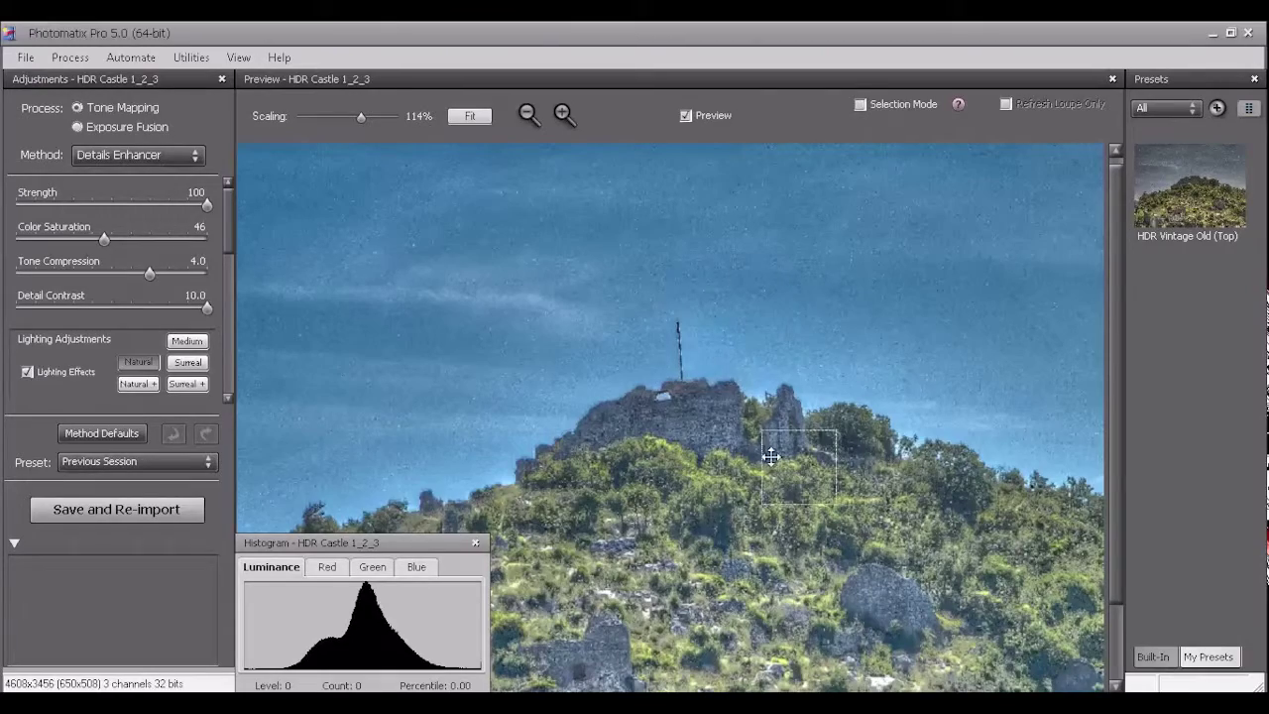
Inspect the castle wall in the magnified Loupe close-up, then close it
click(710, 436)
scroll(641, 275, down, 2)
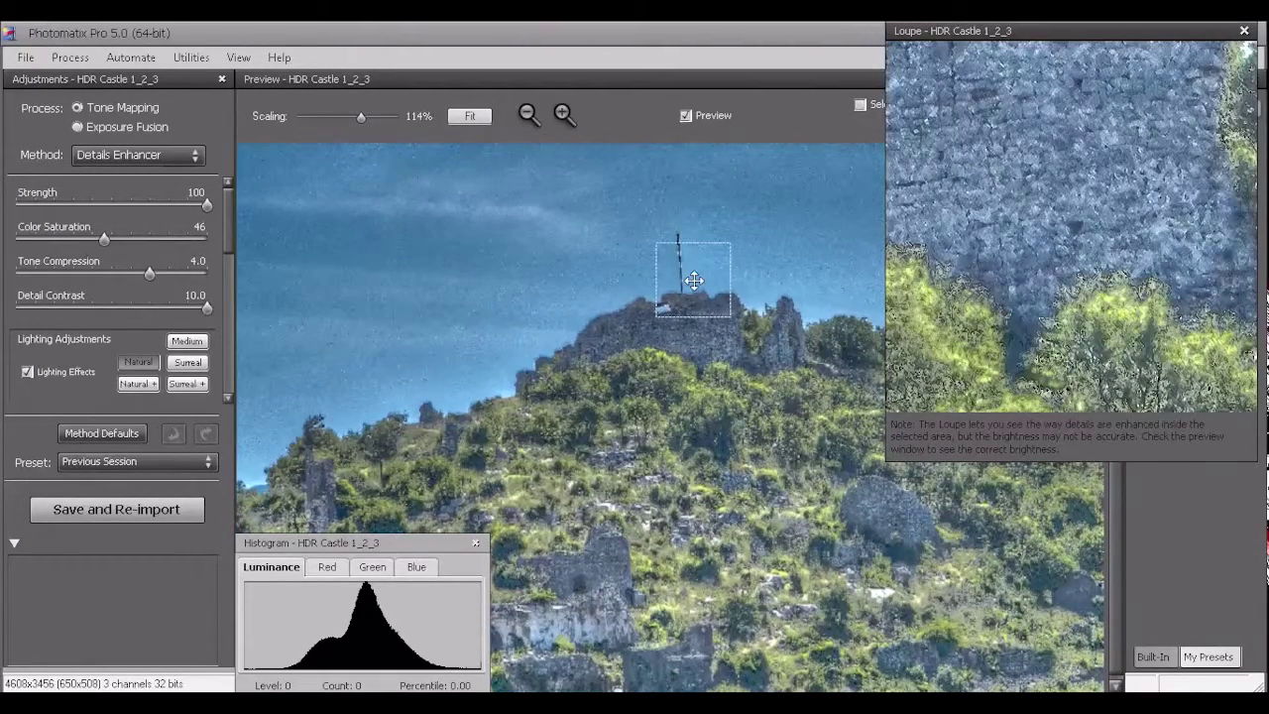
click(1244, 31)
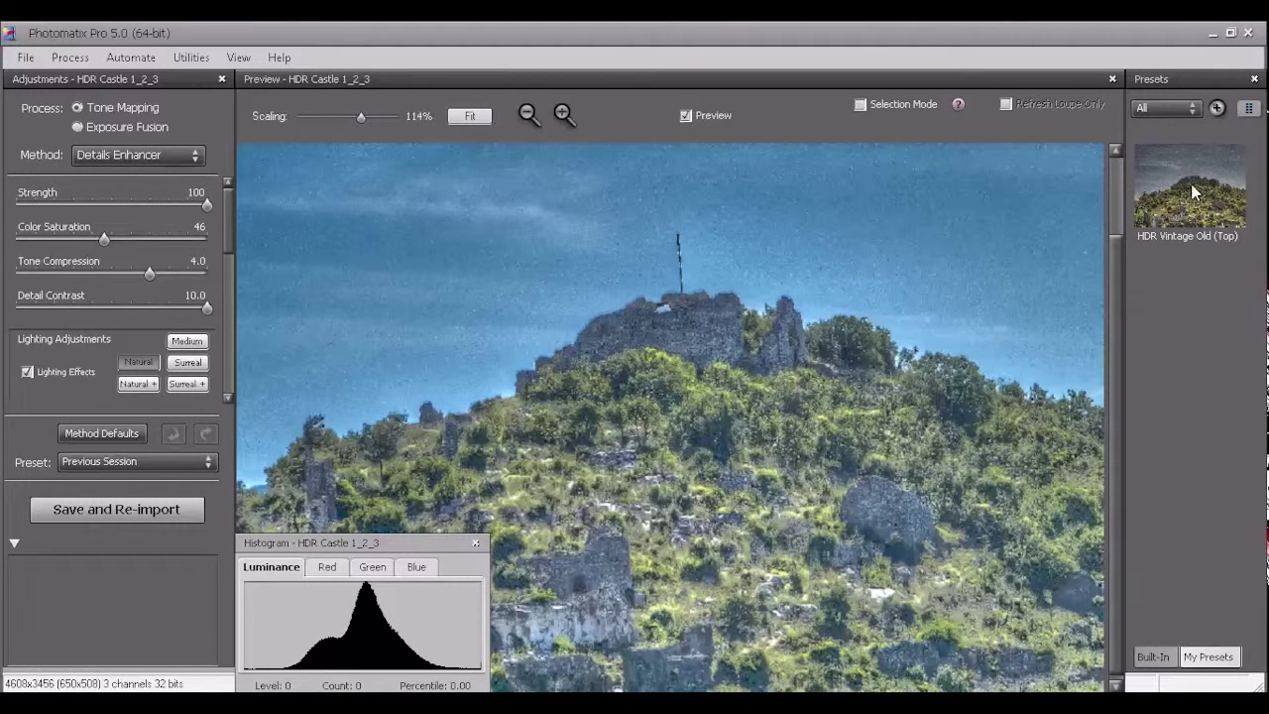
click(1191, 107)
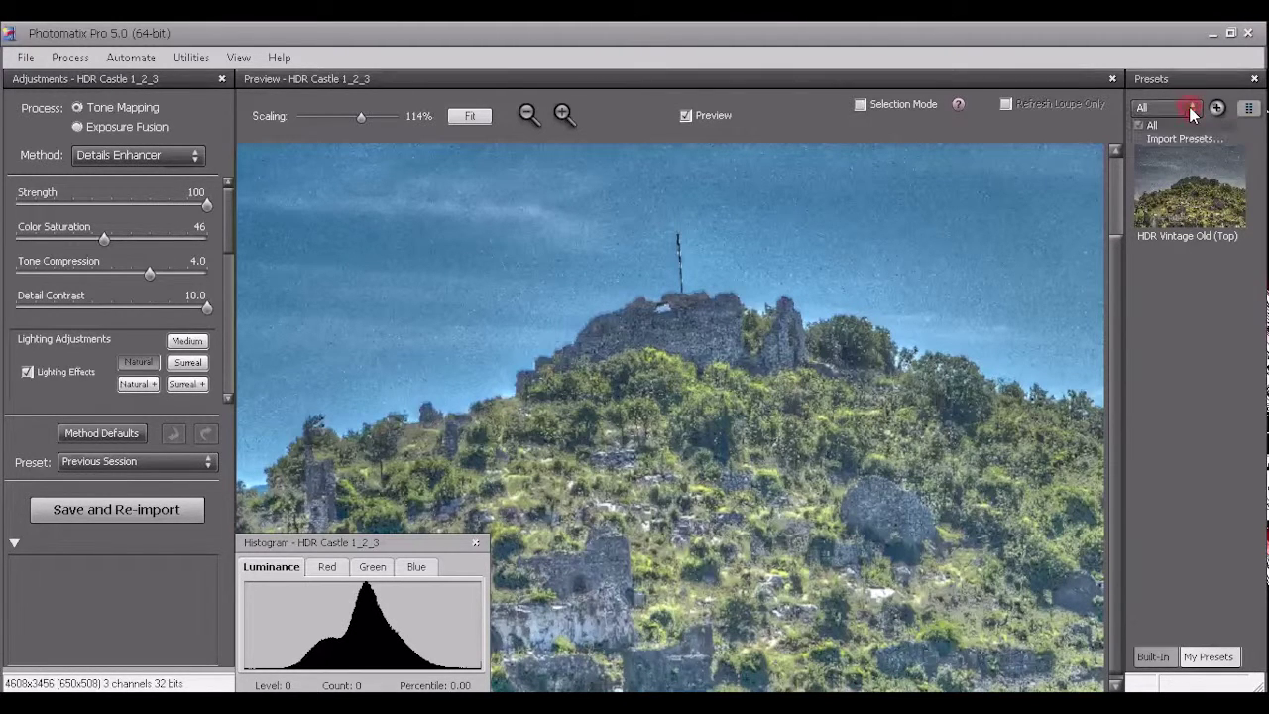
click(1194, 371)
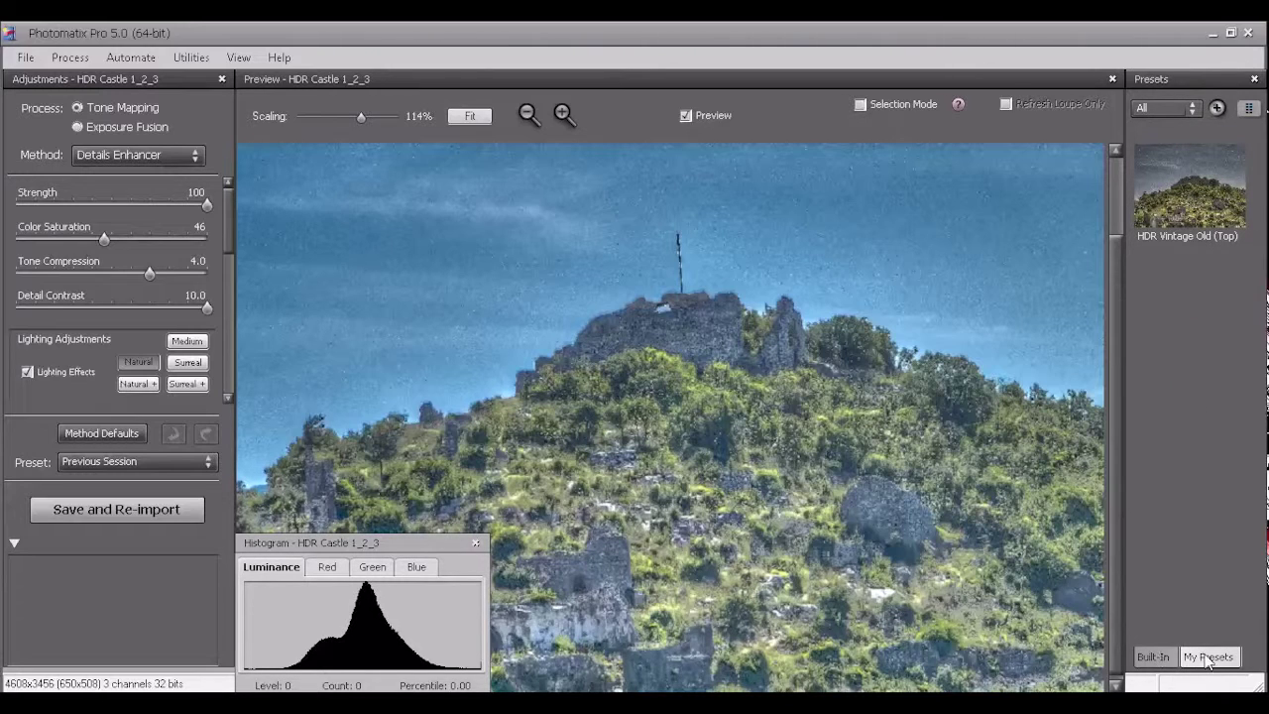
Try the built-in Default, Balanced and Photographic presets, keeping Photographic with an 87% preview
click(1152, 657)
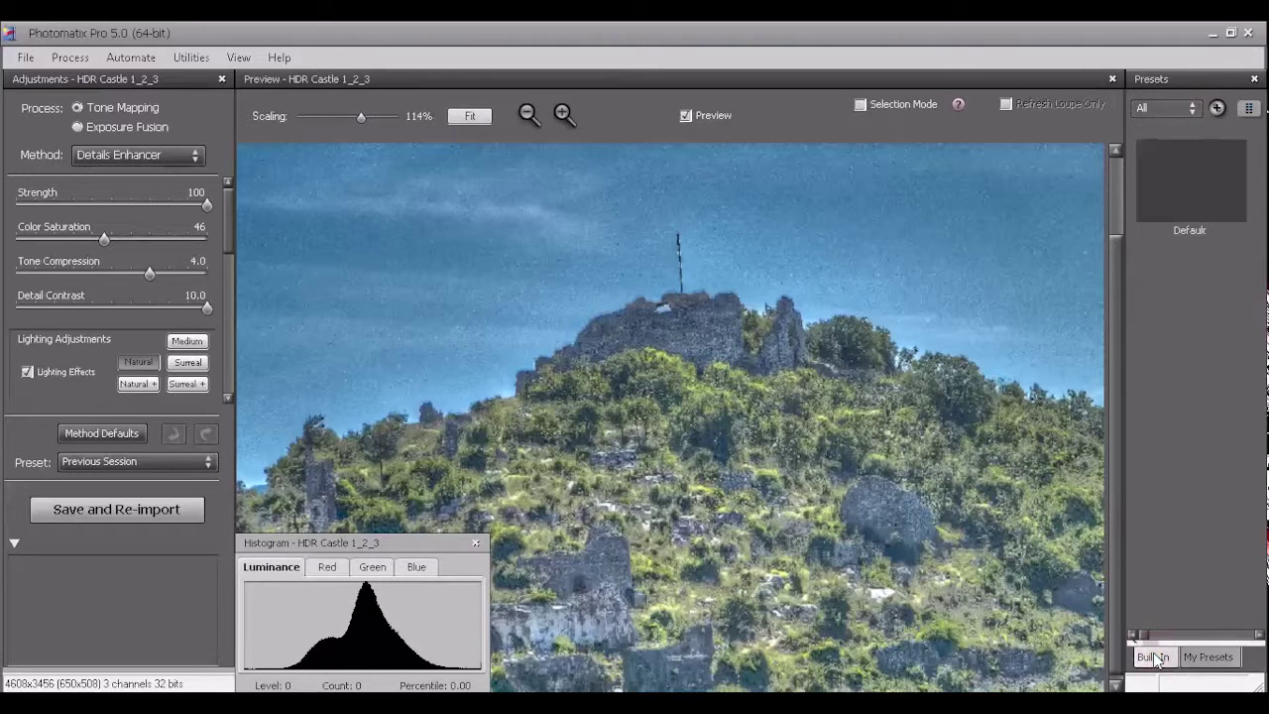
click(1194, 188)
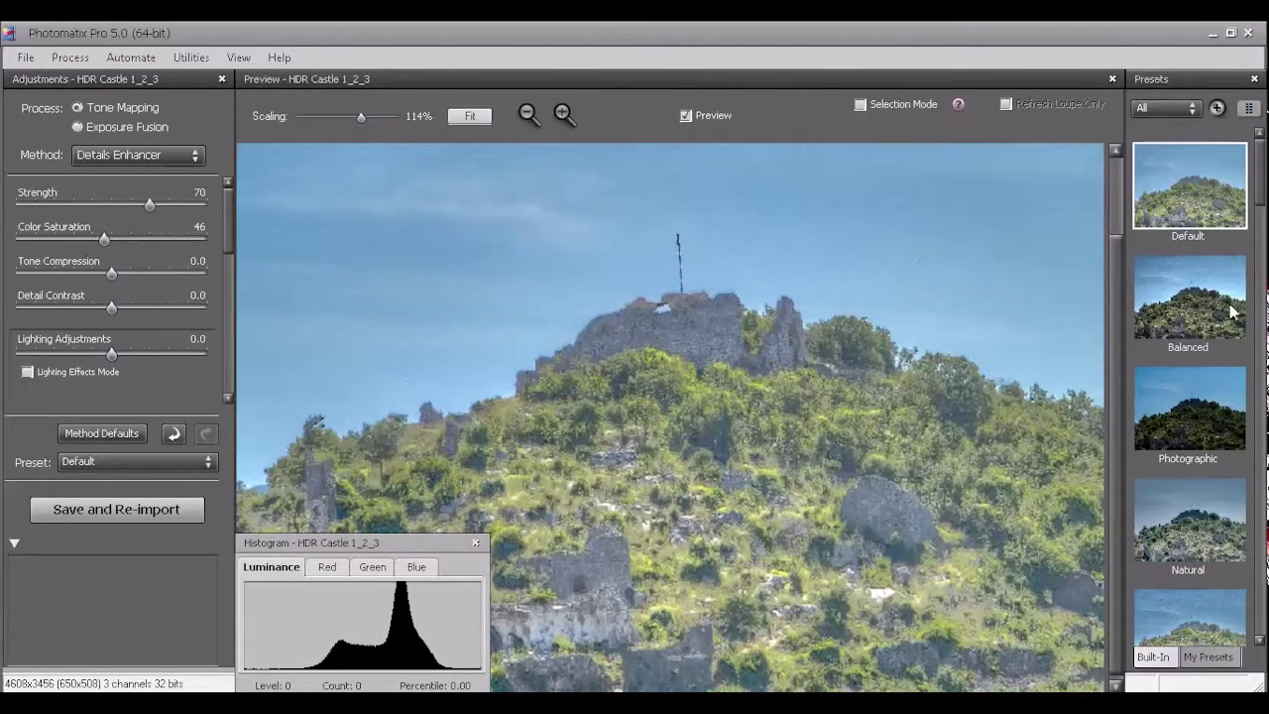
click(1193, 301)
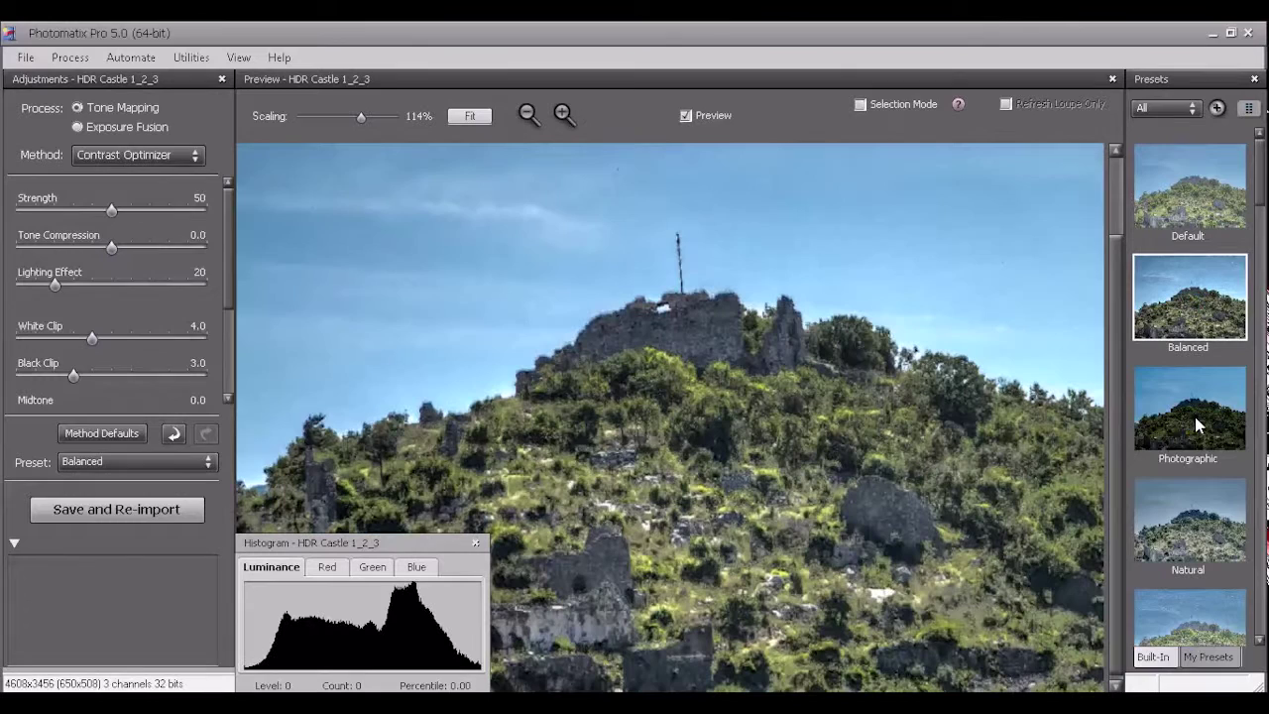
click(1197, 425)
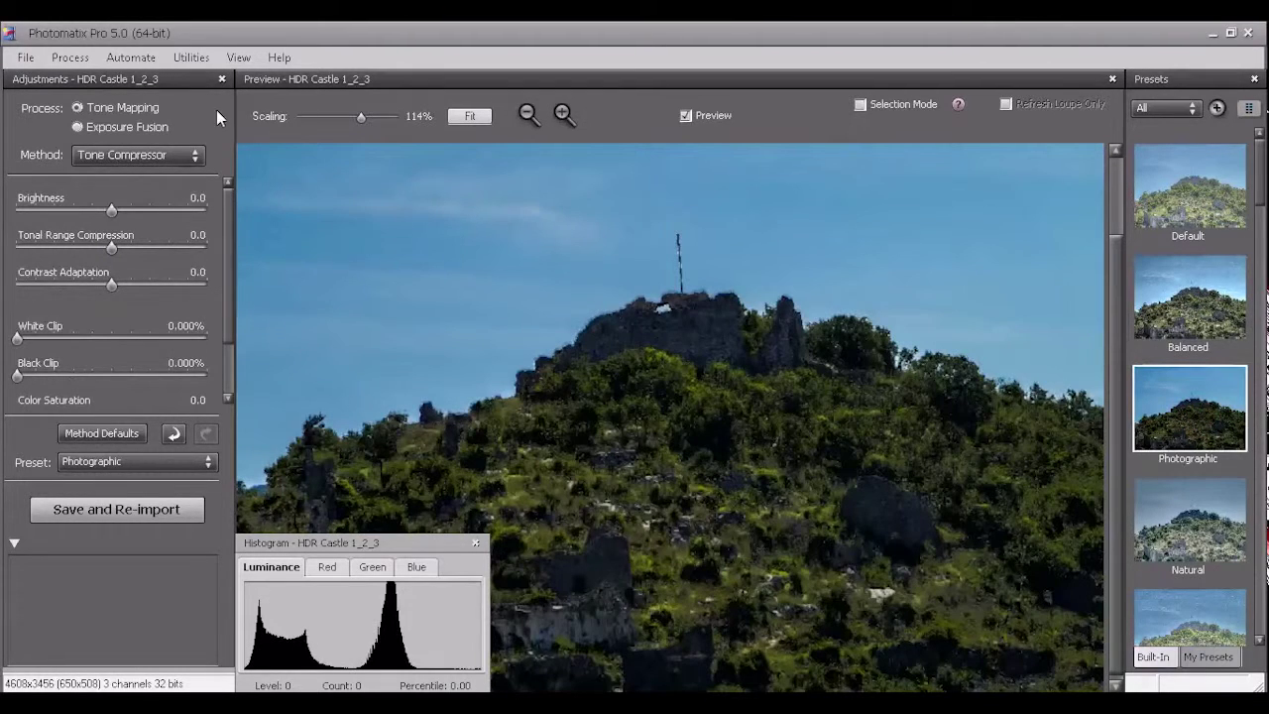
click(334, 116)
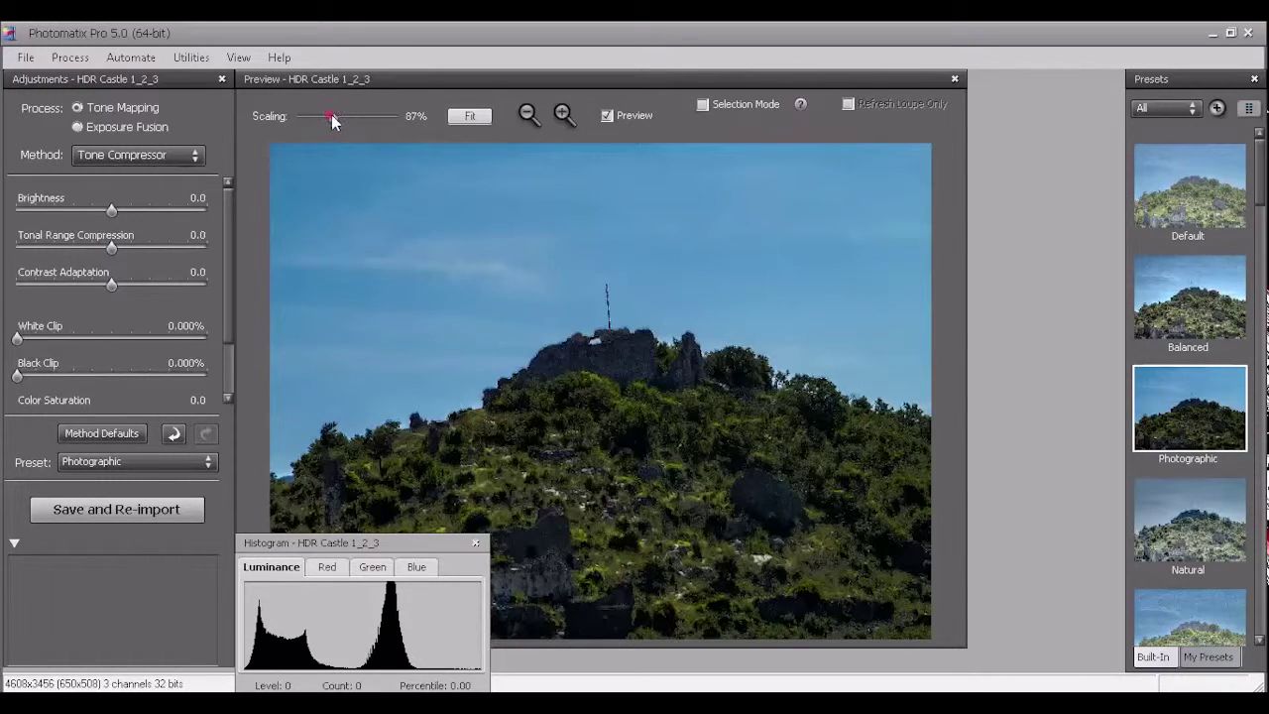
drag(334, 119, 345, 117)
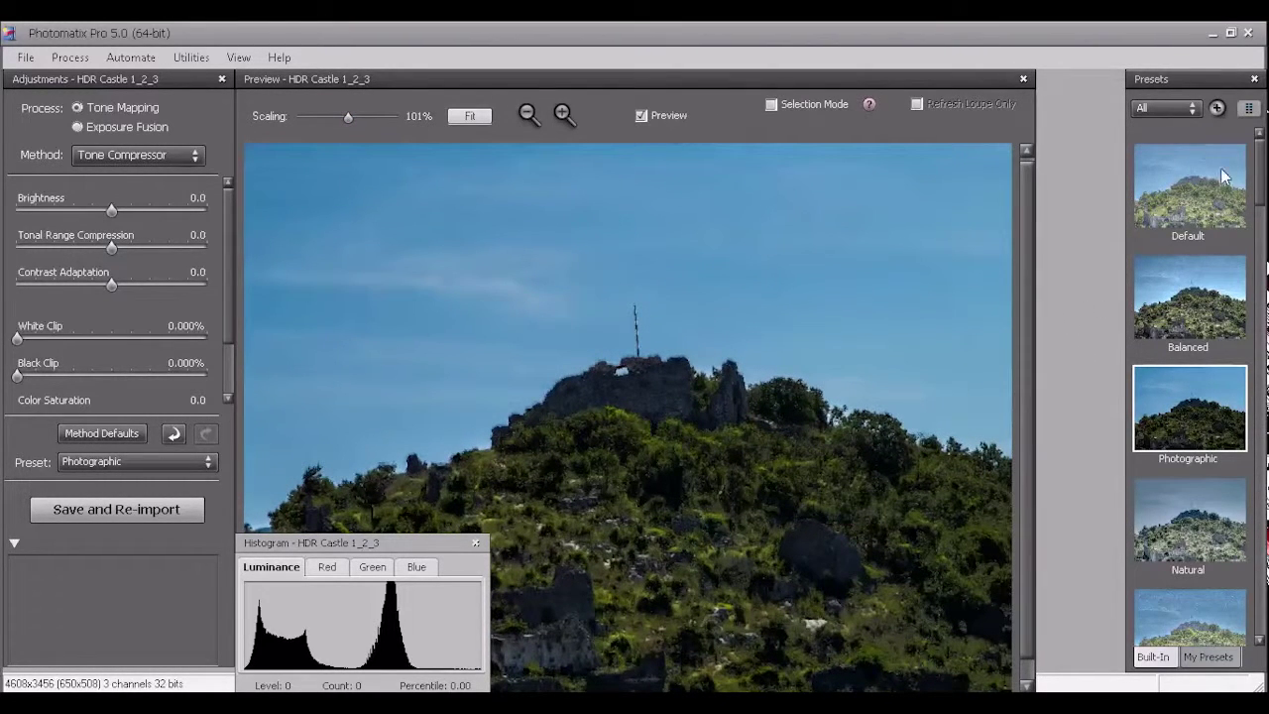
click(1205, 658)
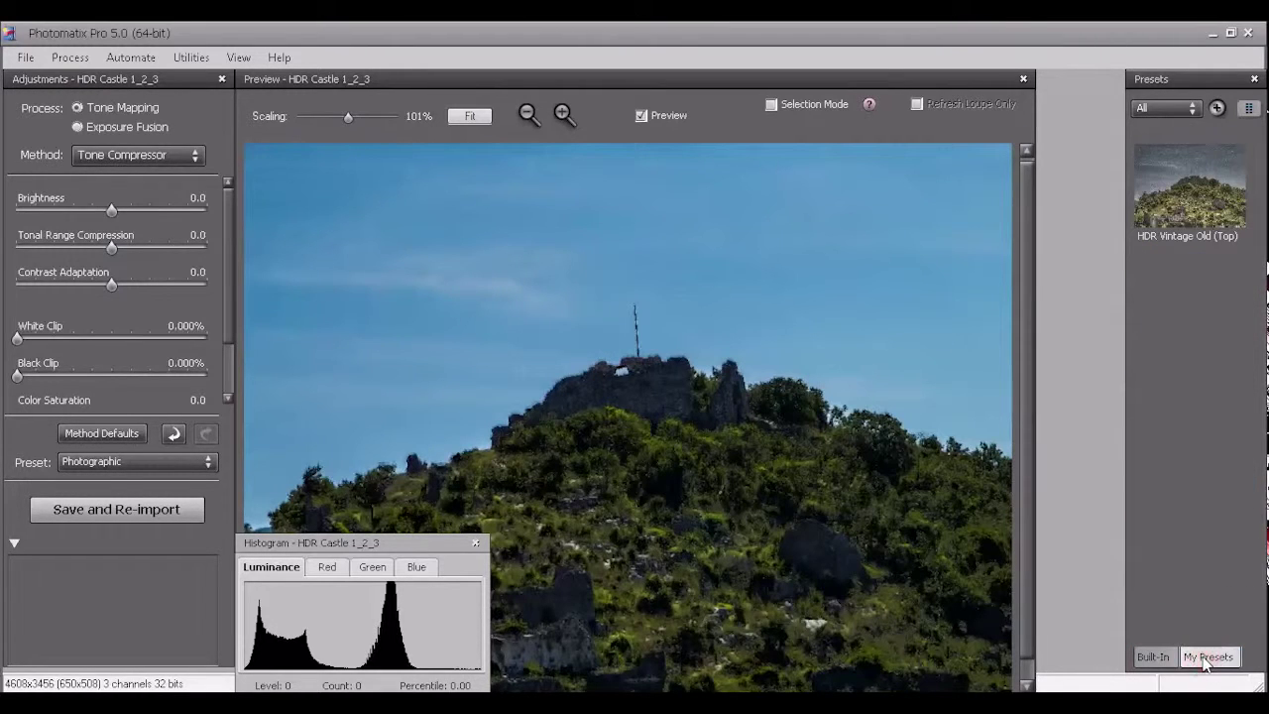
Apply the HDR Vintage Old (Top) preset and review its Details Enhancer adjustments
click(1188, 201)
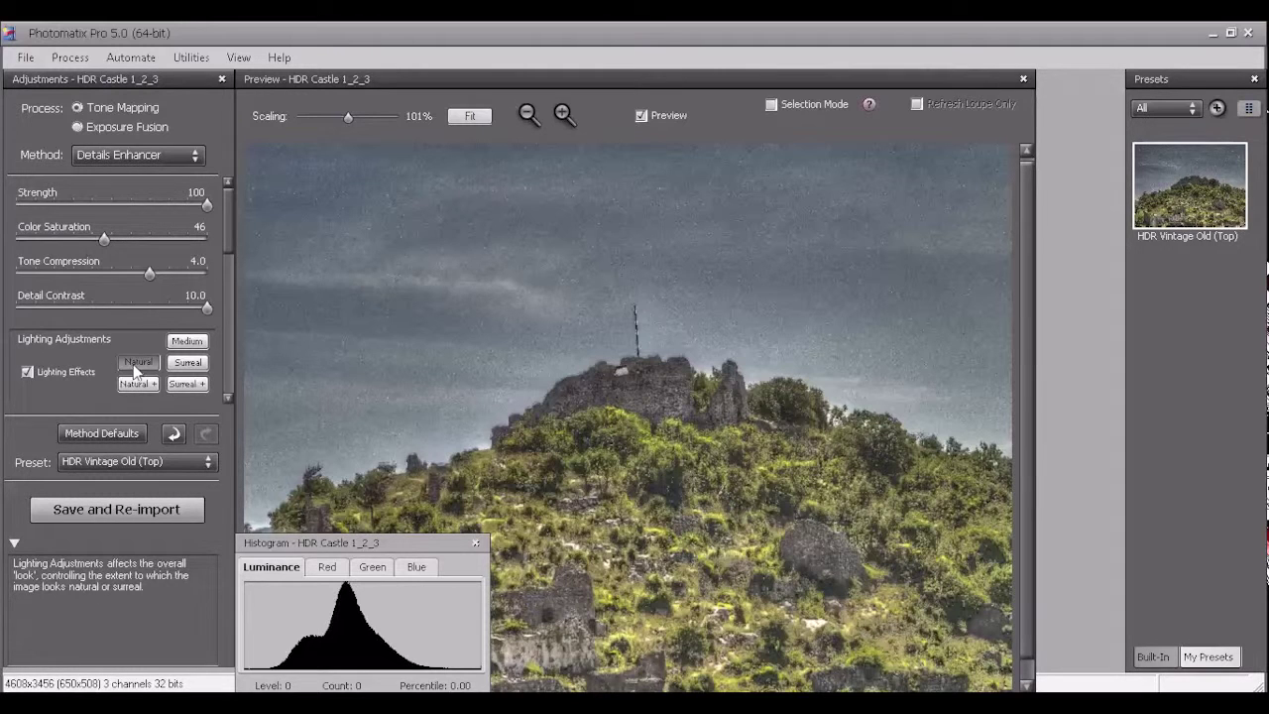
drag(230, 226, 218, 306)
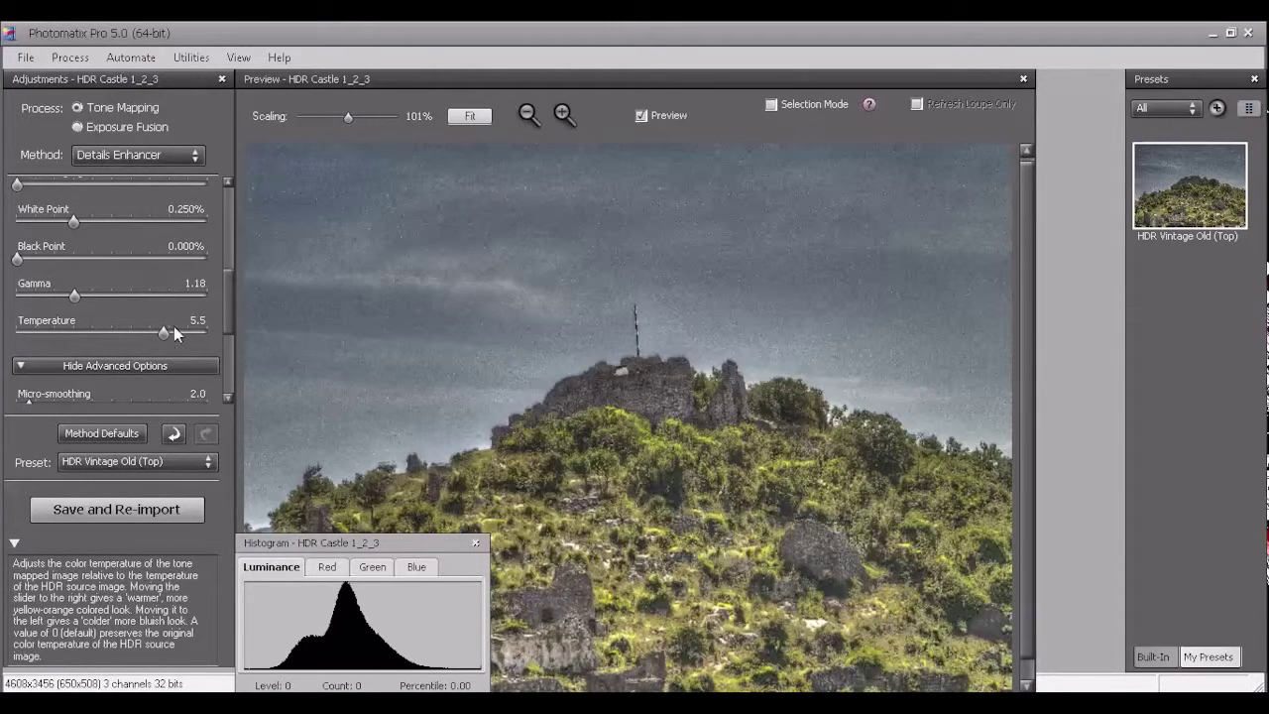
scroll(226, 292, down, 5)
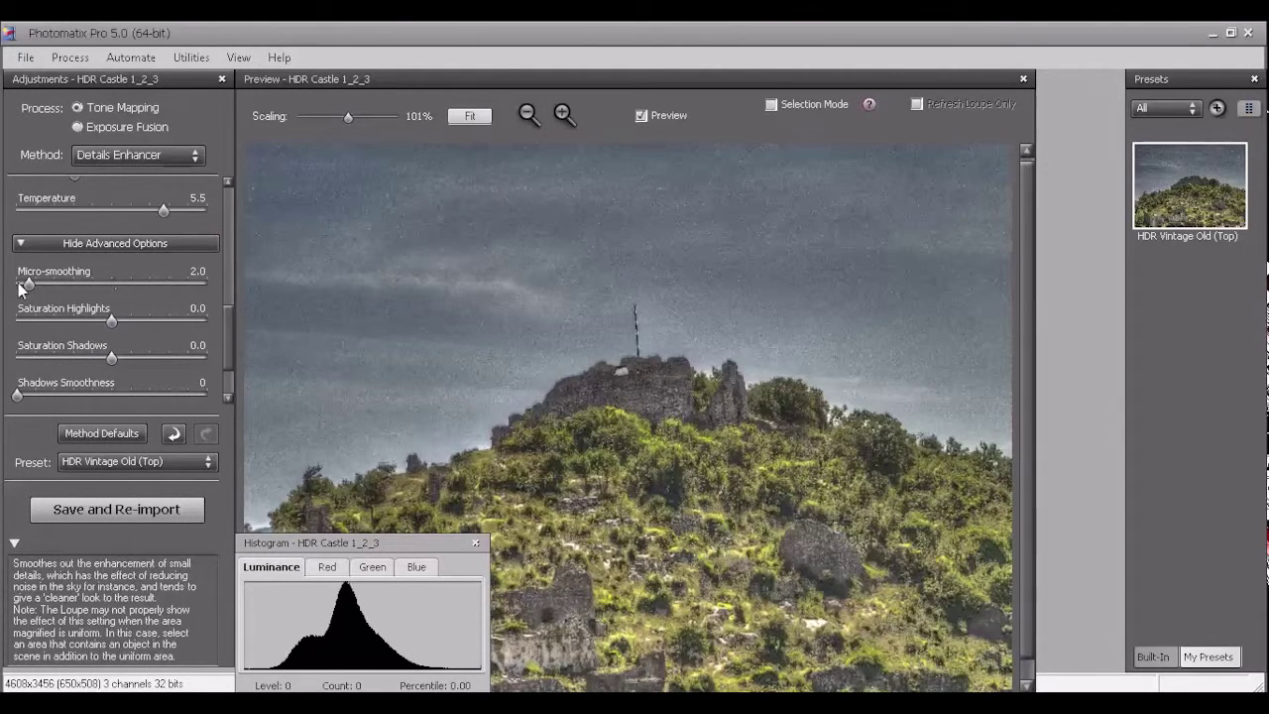
scroll(228, 341, down, 2)
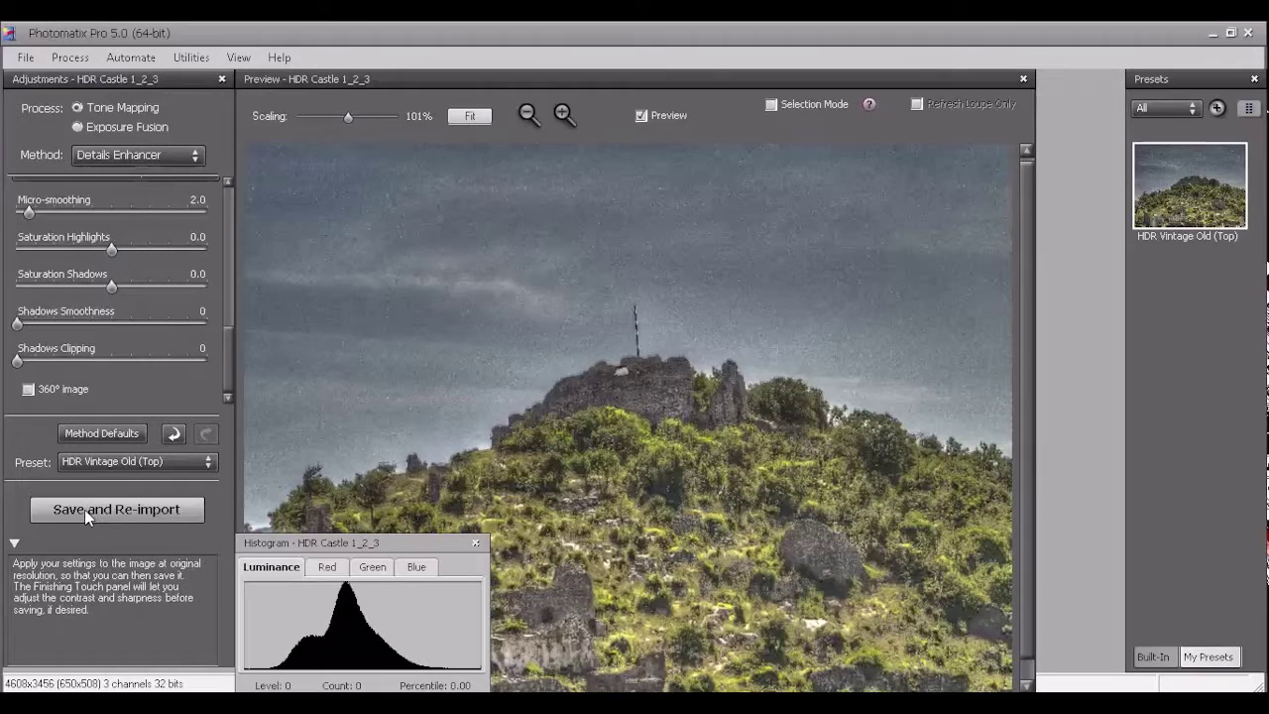
Bring the tone-mapped image back into Lightroom and select HDR Castle.tif in its Library folder
click(113, 512)
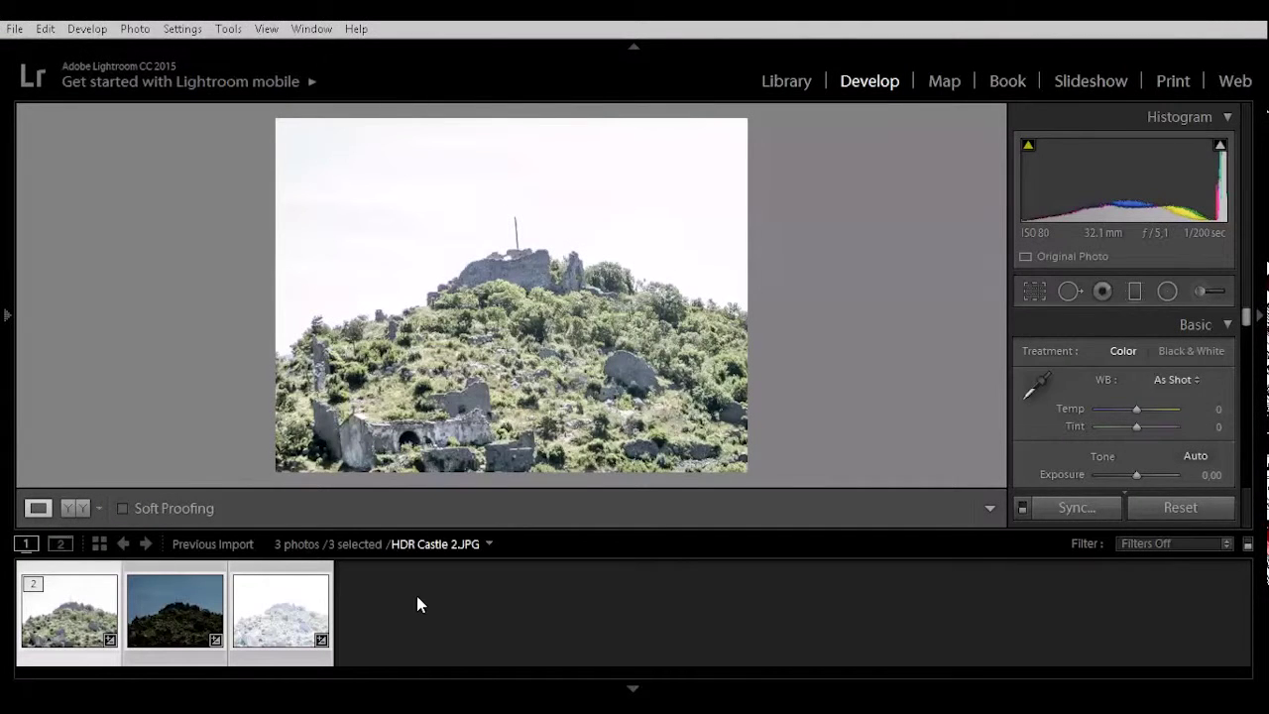
right_click(274, 607)
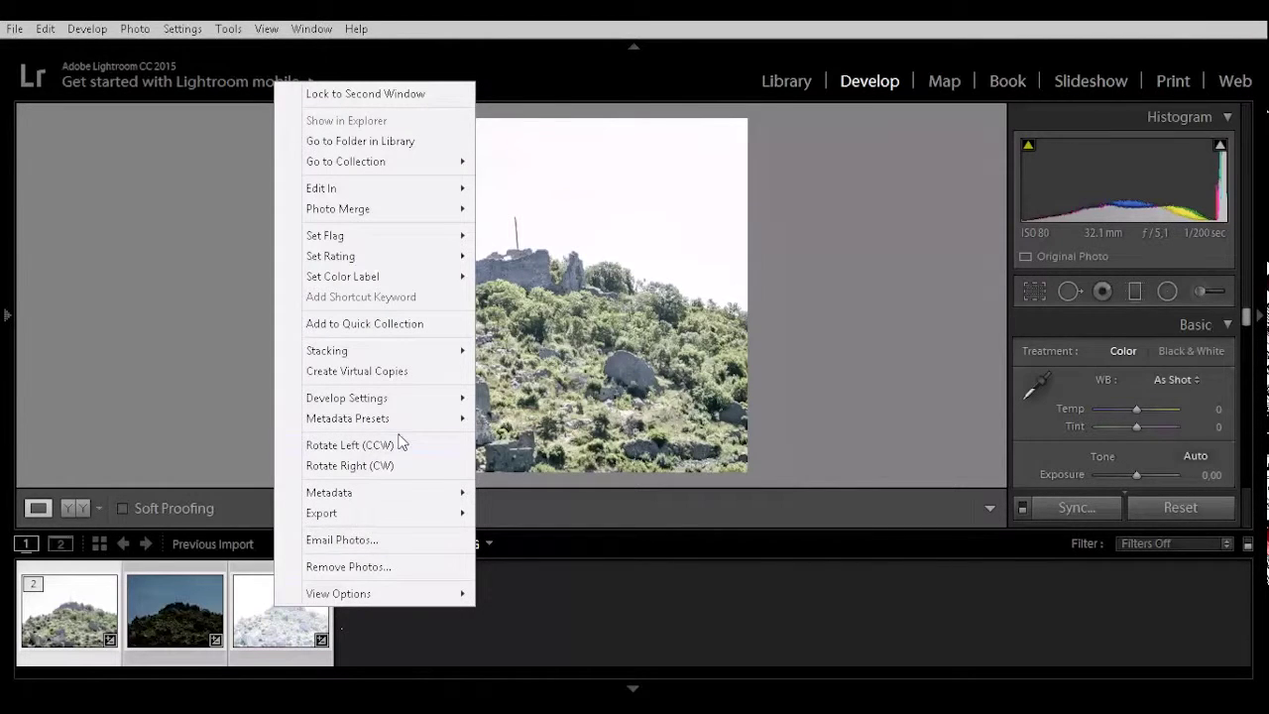
click(402, 144)
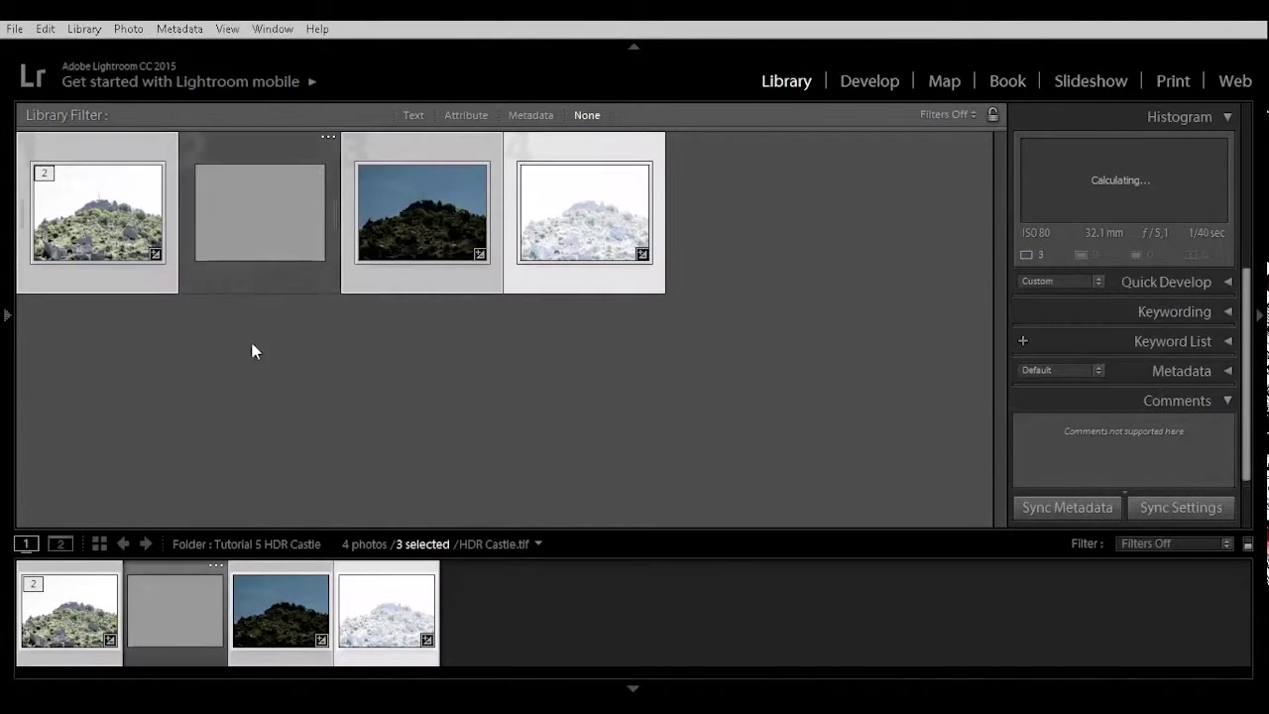
click(175, 600)
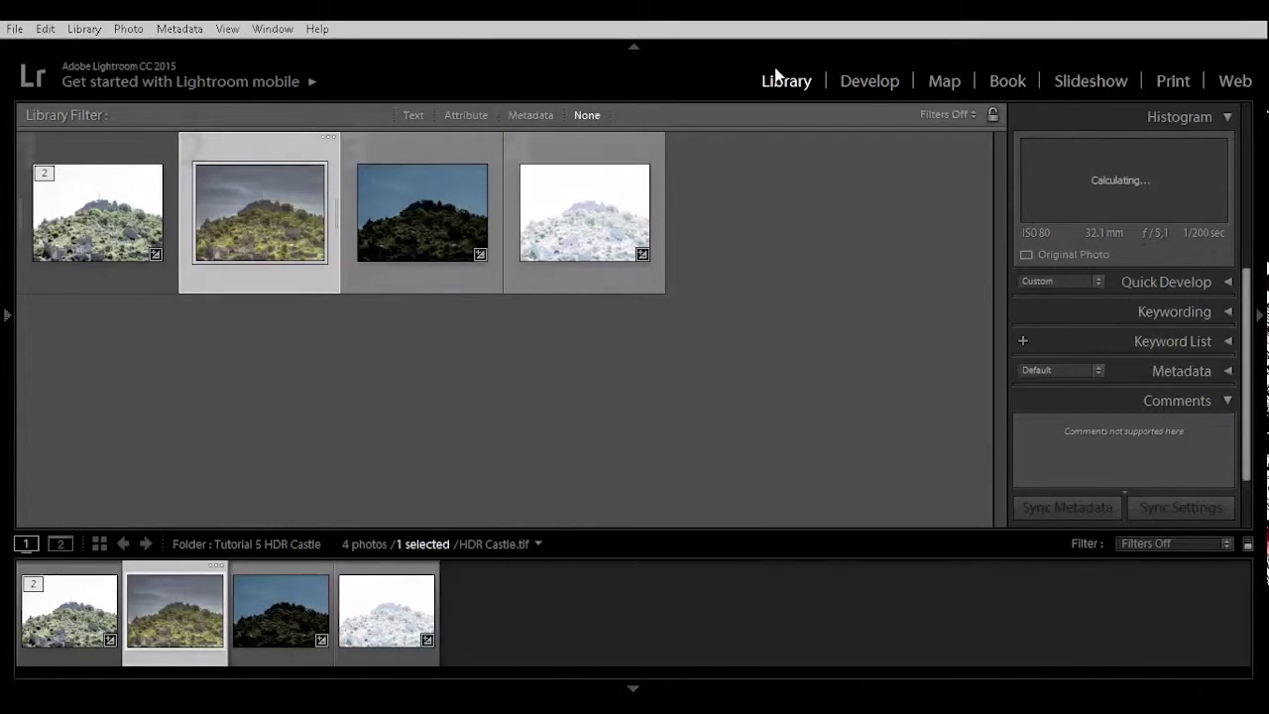
In Develop, set Temp -10, Tint +12, Highlights -100, Shadows +14, Whites +38, Blacks -64
click(863, 85)
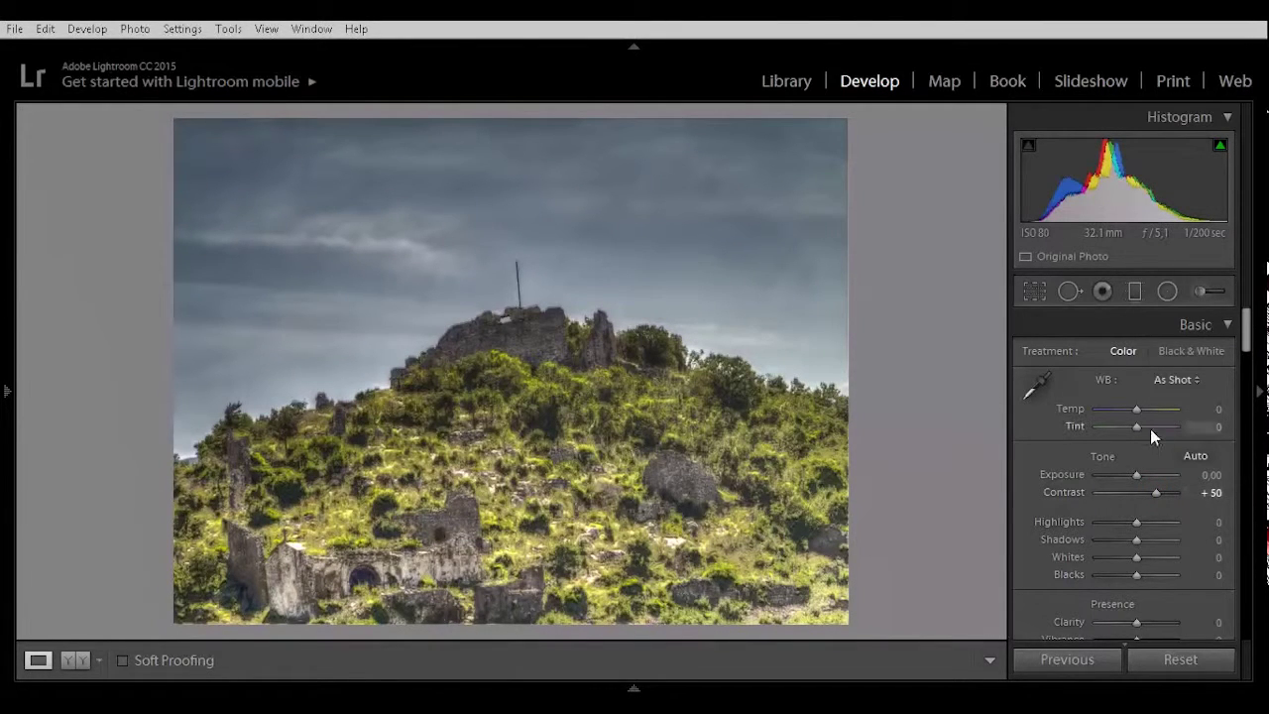
drag(1137, 410, 1142, 429)
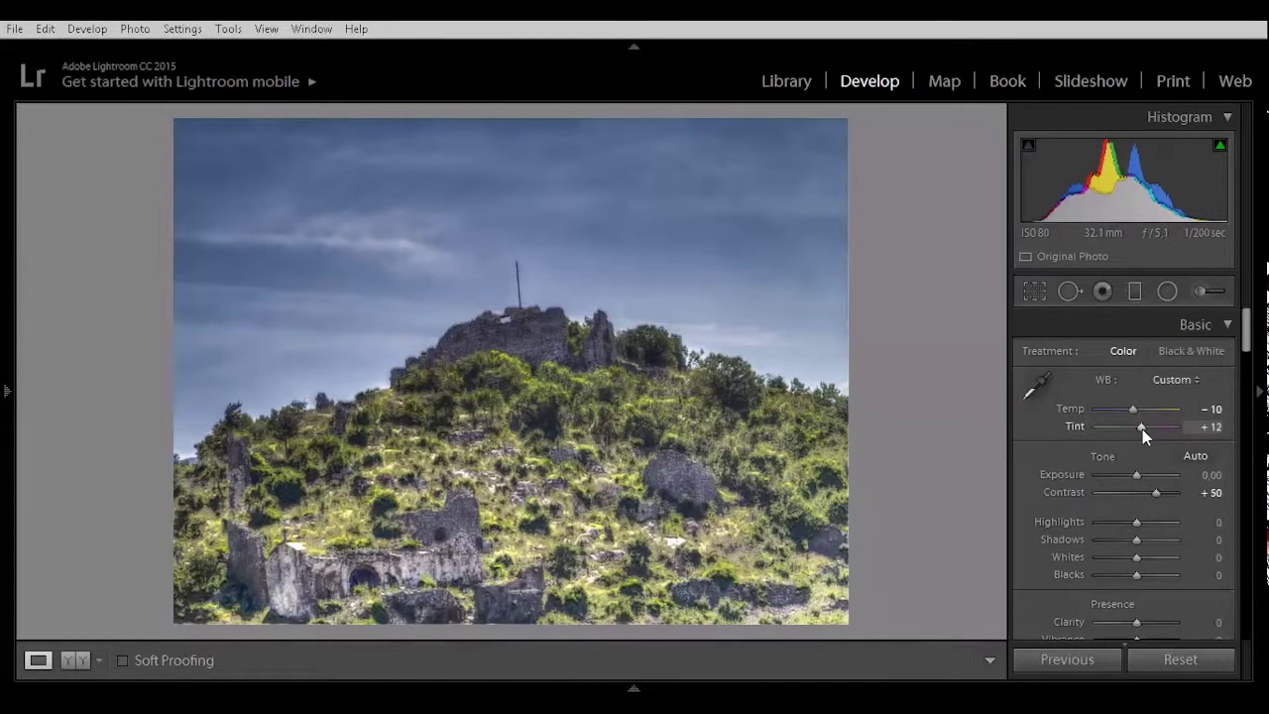
drag(1246, 326, 1246, 342)
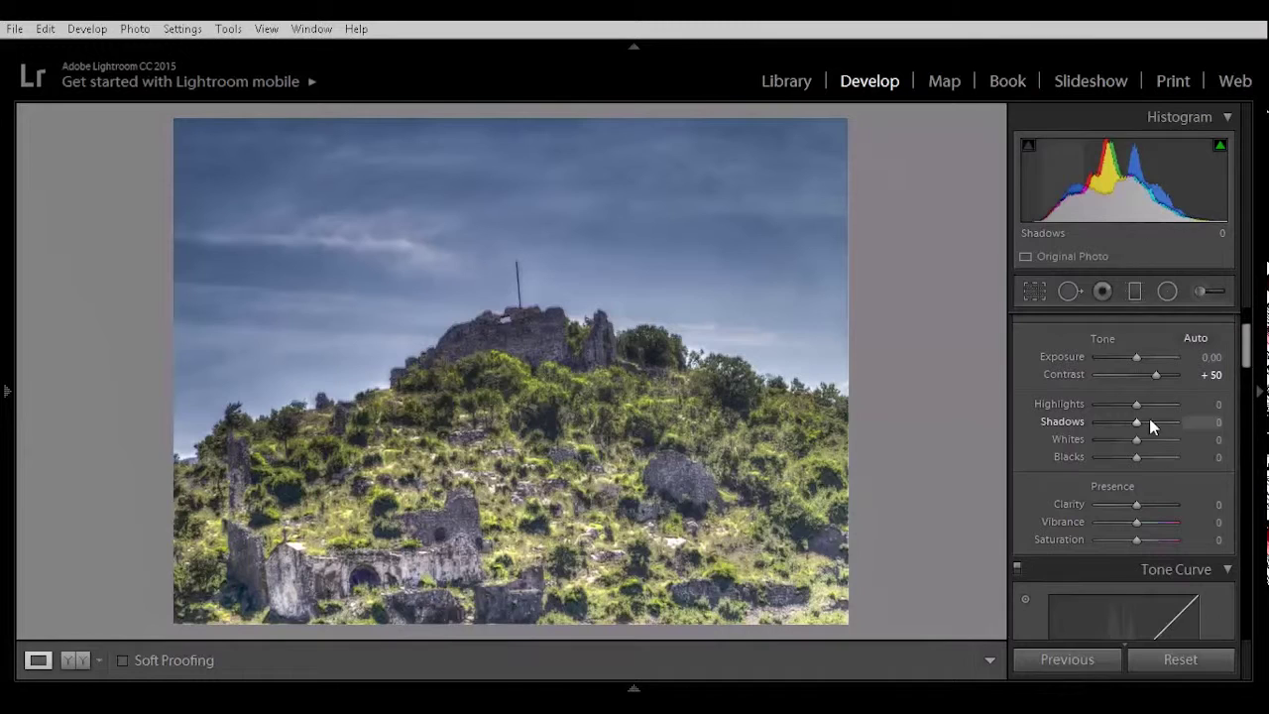
mouse_move(1136, 404)
mouse_down()
mouse_move(1077, 403)
mouse_move(1178, 421)
mouse_move(1142, 422)
mouse_up()
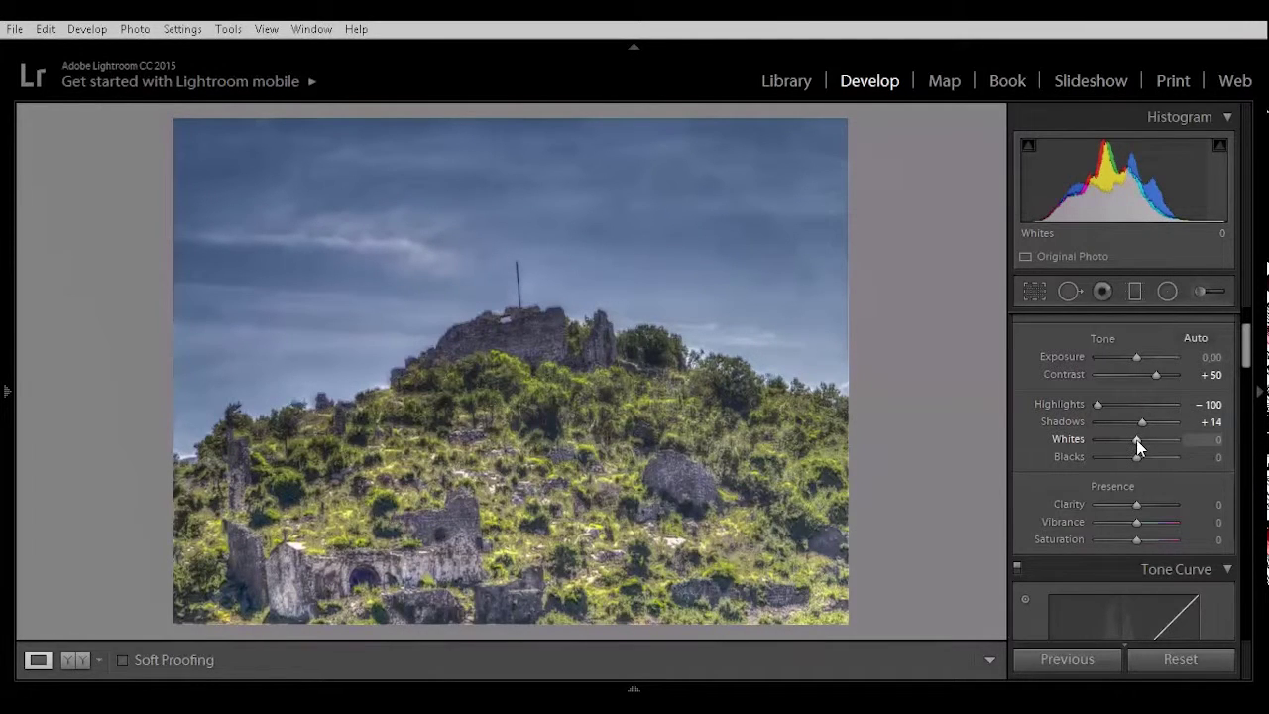
drag(1136, 439, 1110, 457)
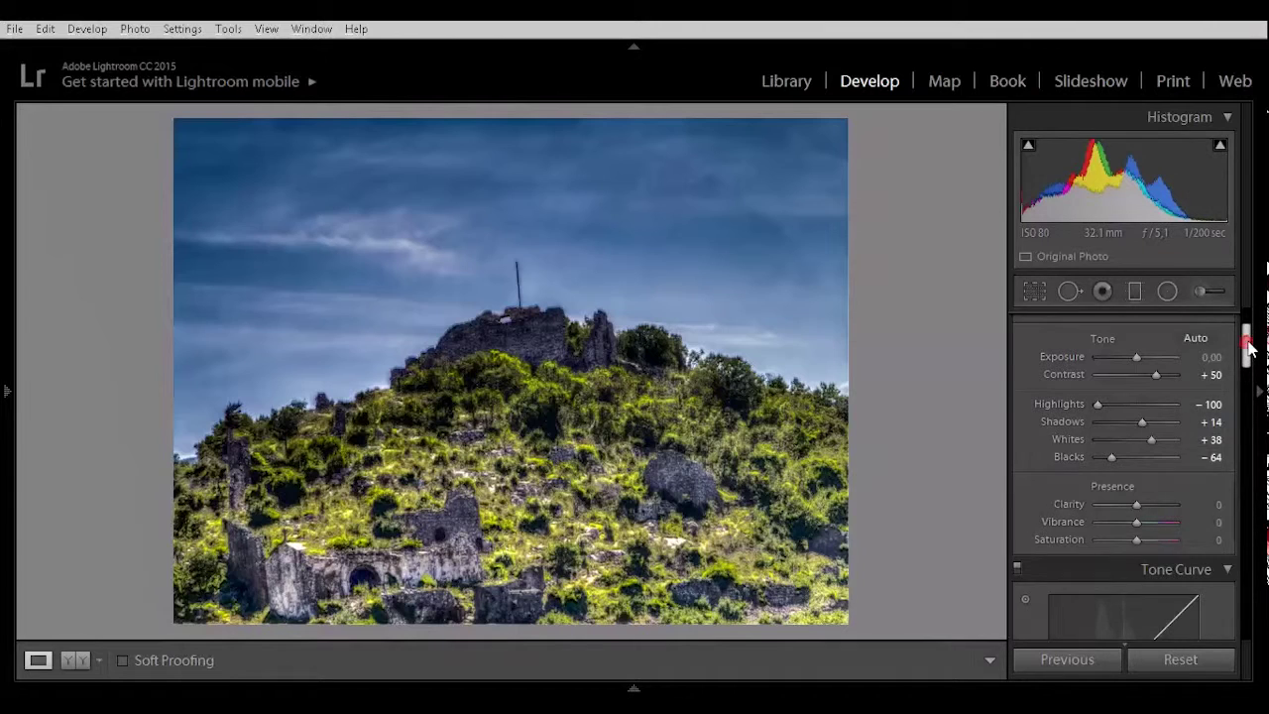
Set Exposure +0.24, Clarity +21, Vibrance +7 and Saturation +10 in the Basic panel
drag(1246, 340, 1247, 335)
scroll(1246, 337, down, 1)
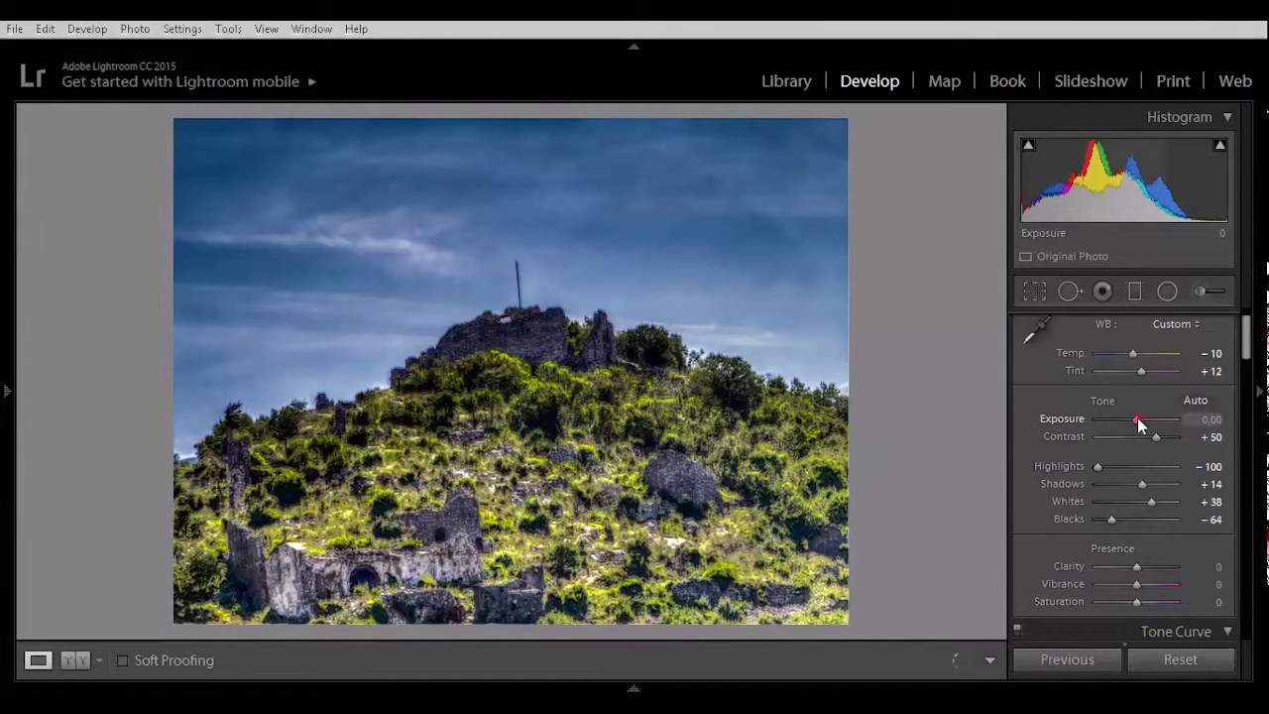
drag(1136, 417, 1139, 417)
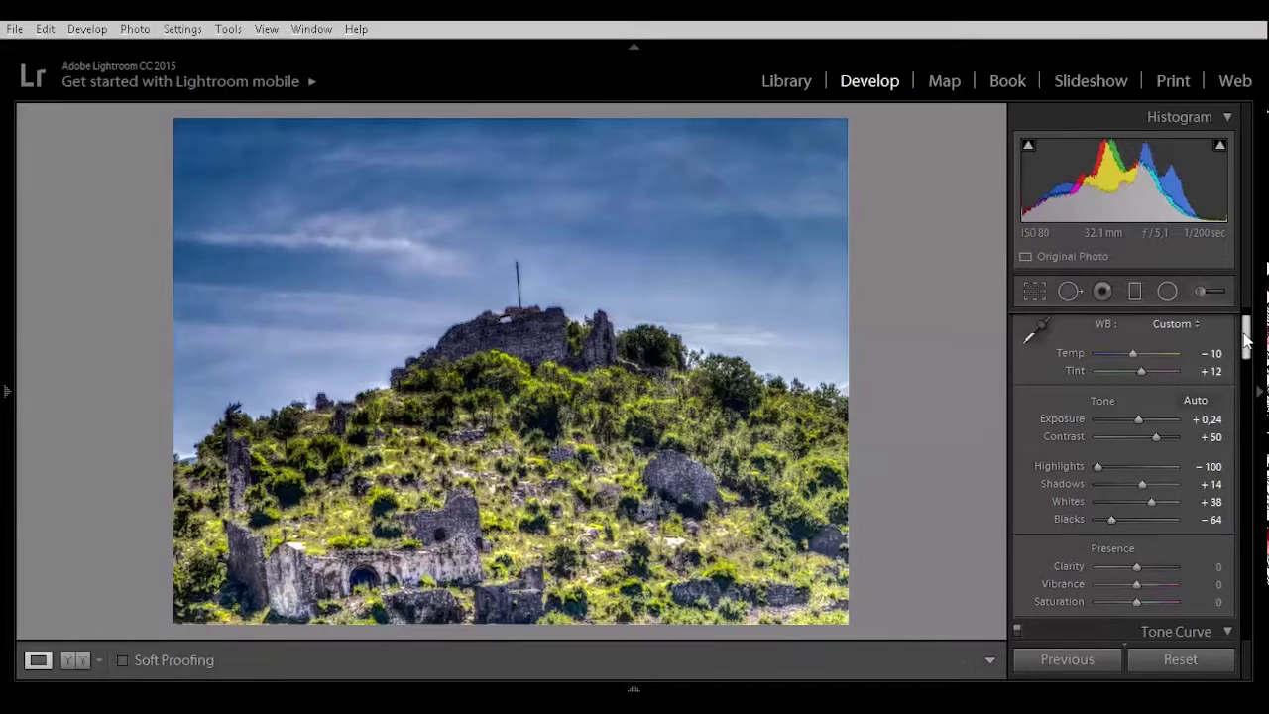
drag(1246, 340, 1238, 340)
drag(1157, 447, 1137, 468)
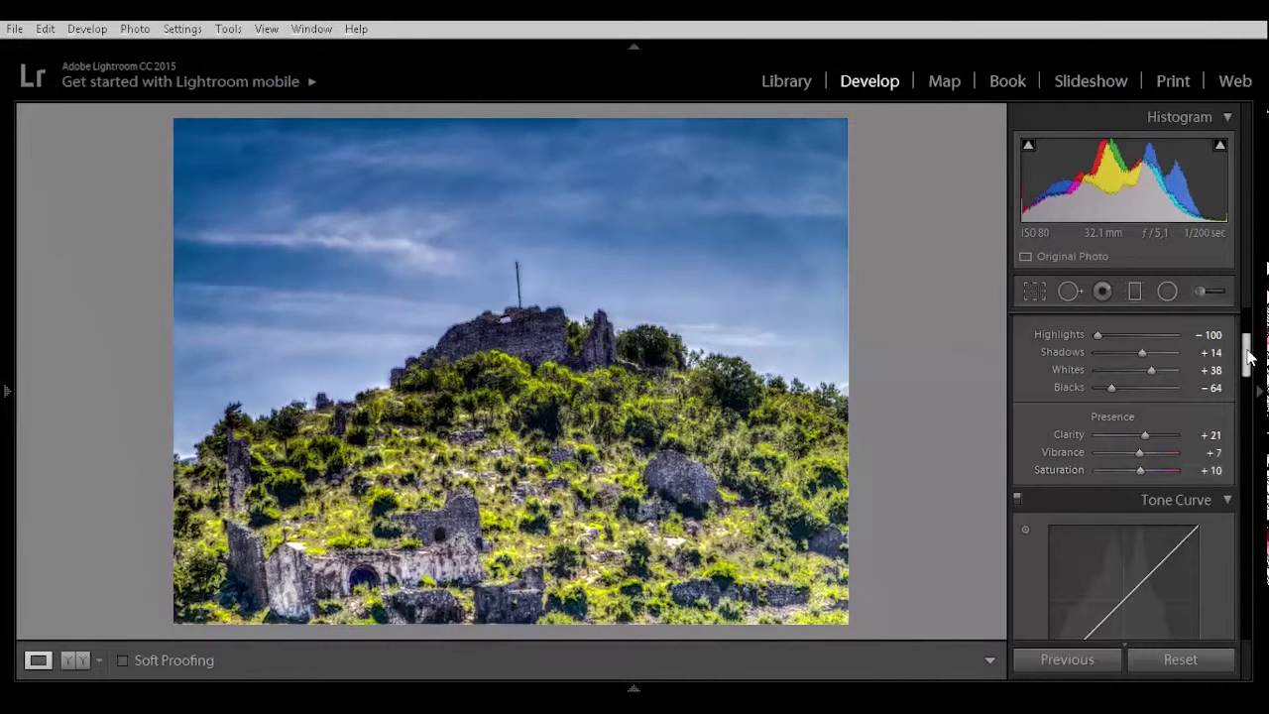
drag(1248, 356, 1248, 411)
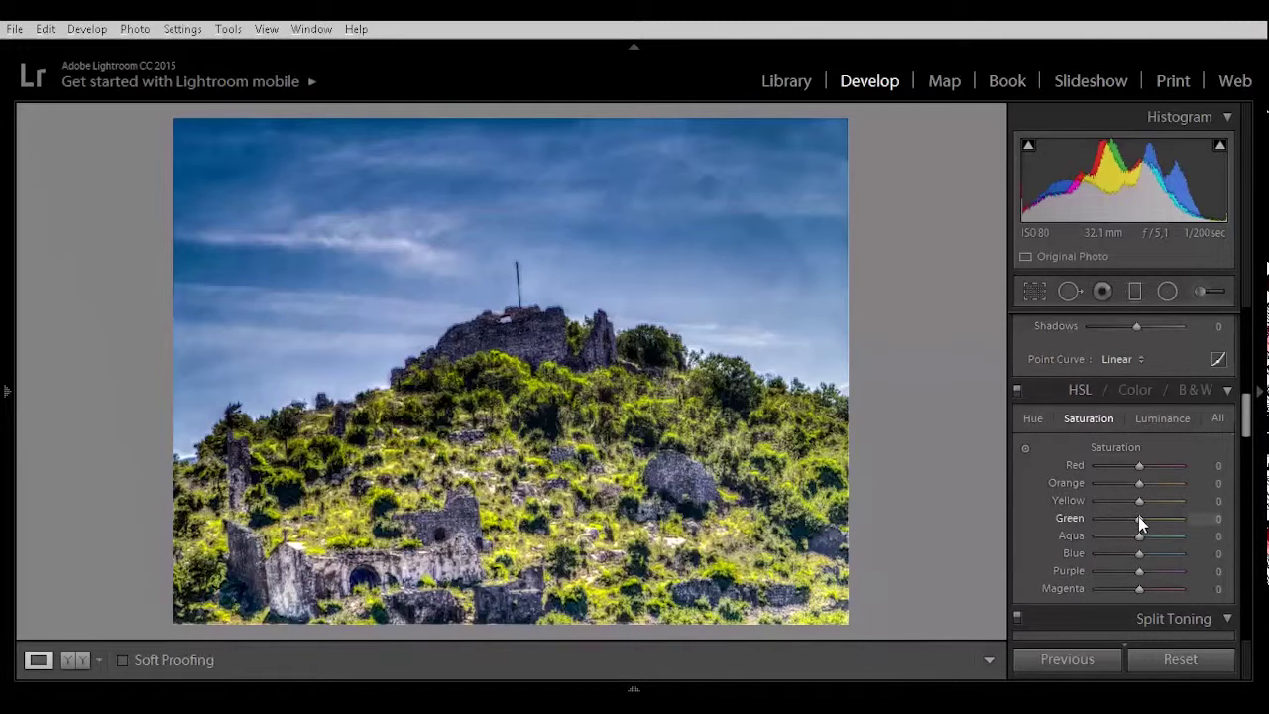
Set HSL Saturation to Red +69, Orange +33, Yellow +16, Green -49, Aqua -44, Blue -53
drag(1138, 518, 1118, 561)
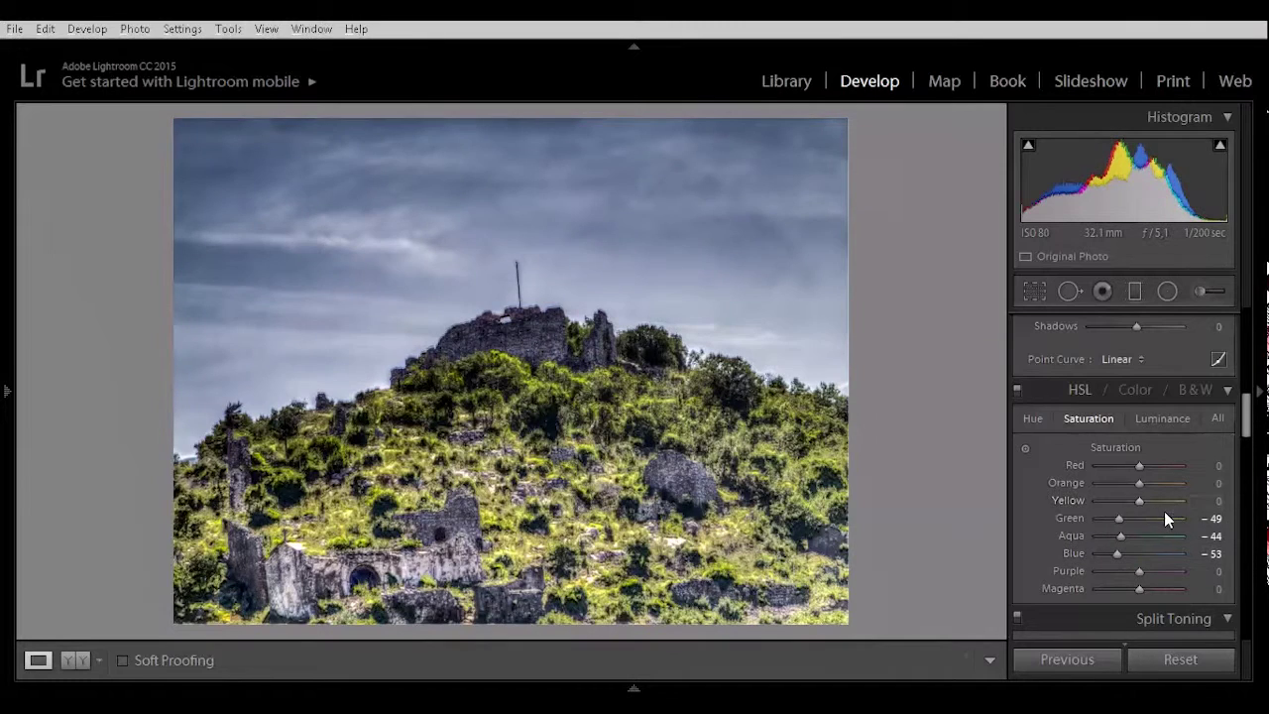
drag(1139, 501, 1171, 466)
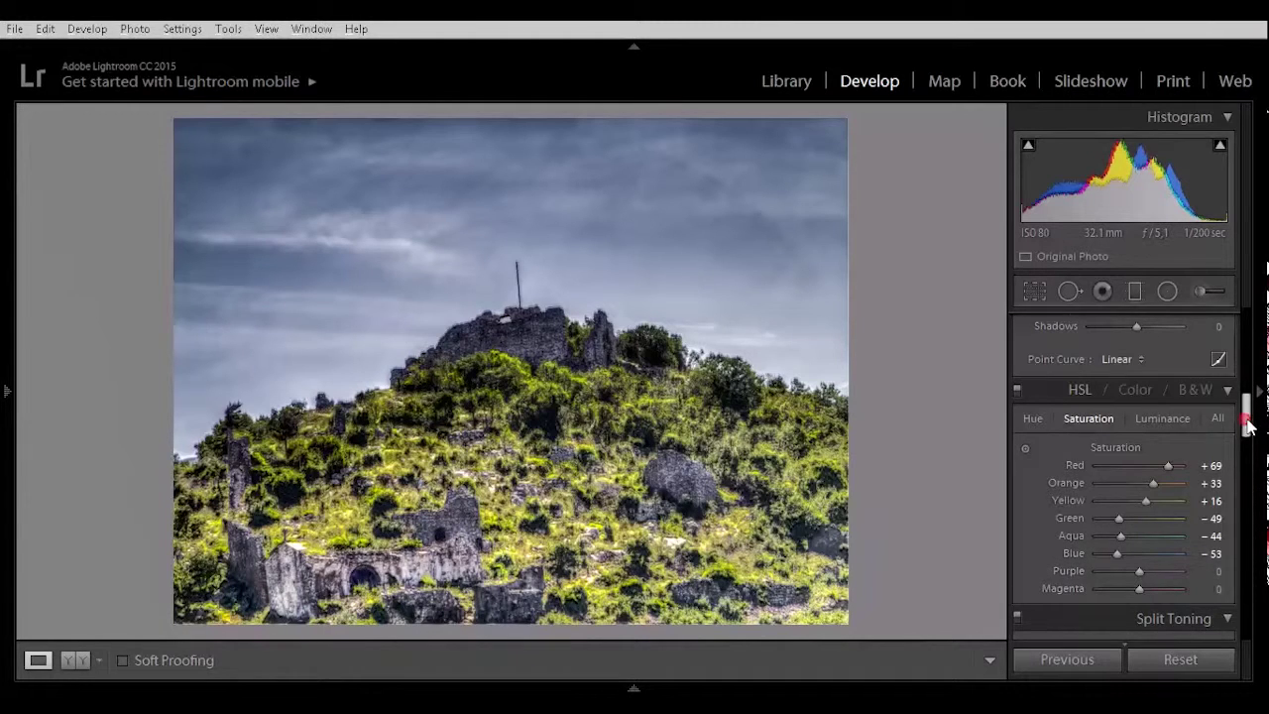
drag(1249, 420, 1249, 481)
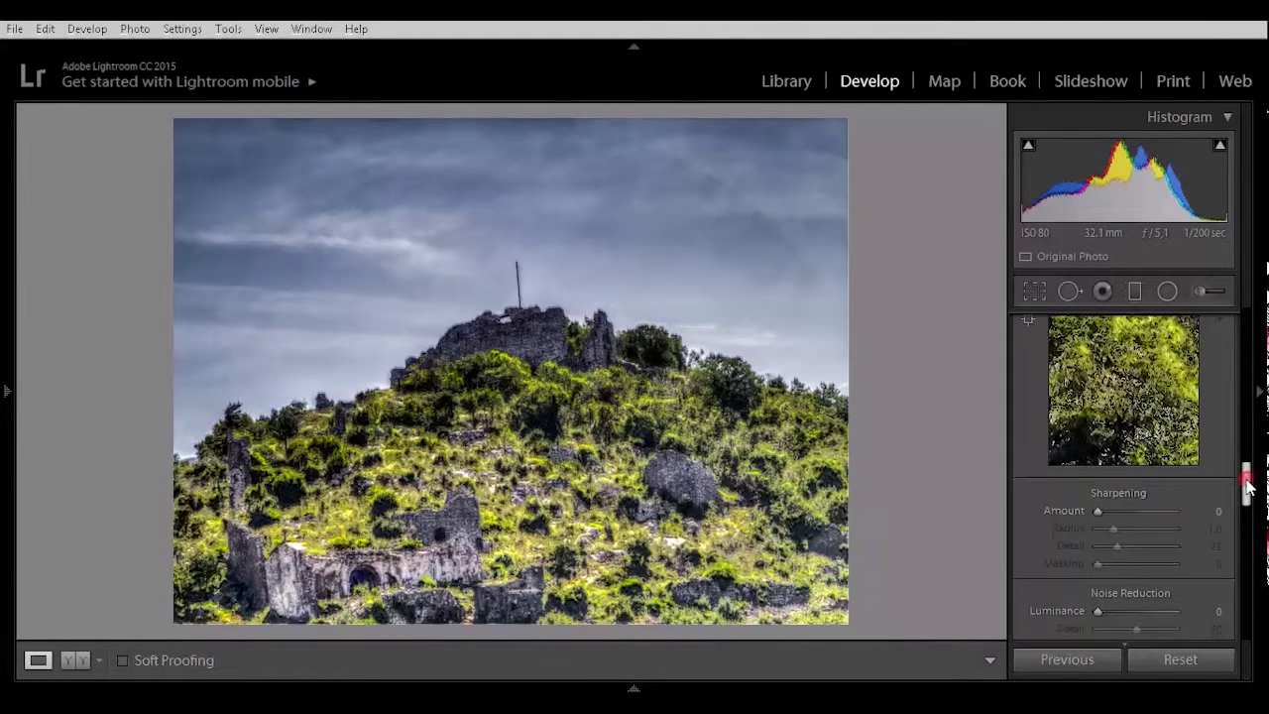
Add a post-crop vignette with Amount -19
drag(1248, 486, 1247, 524)
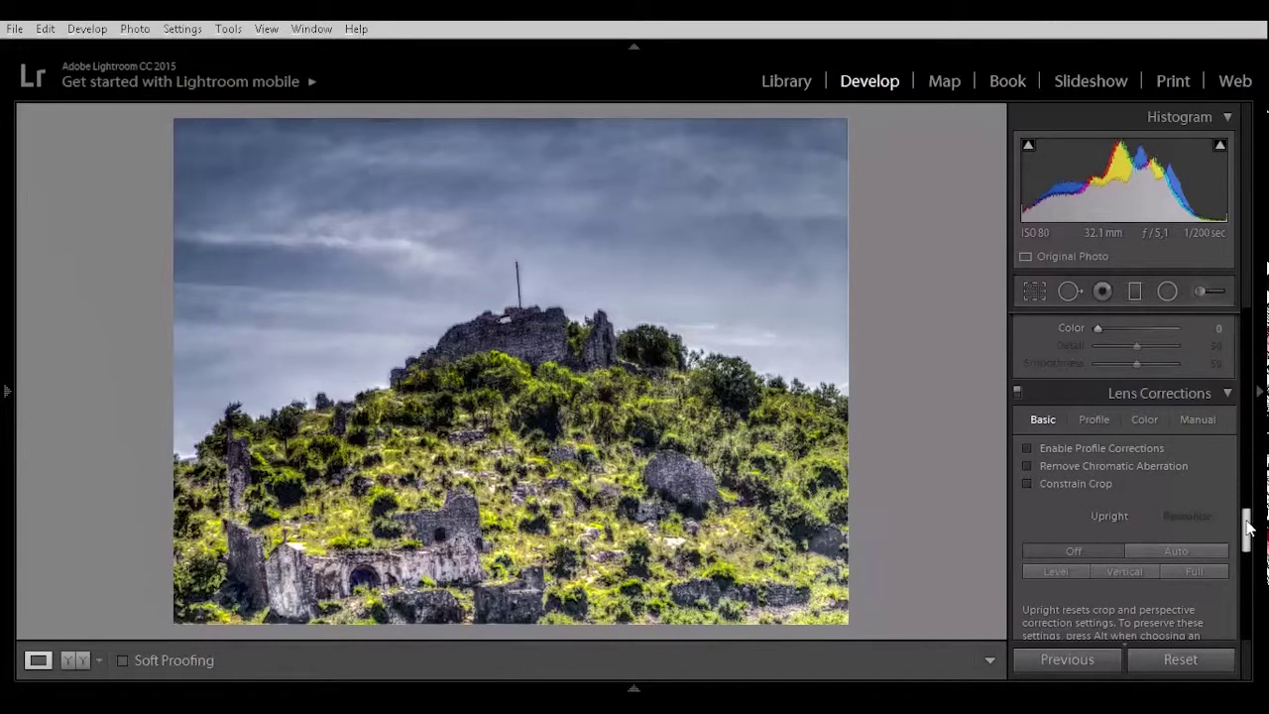
drag(1249, 527, 1247, 566)
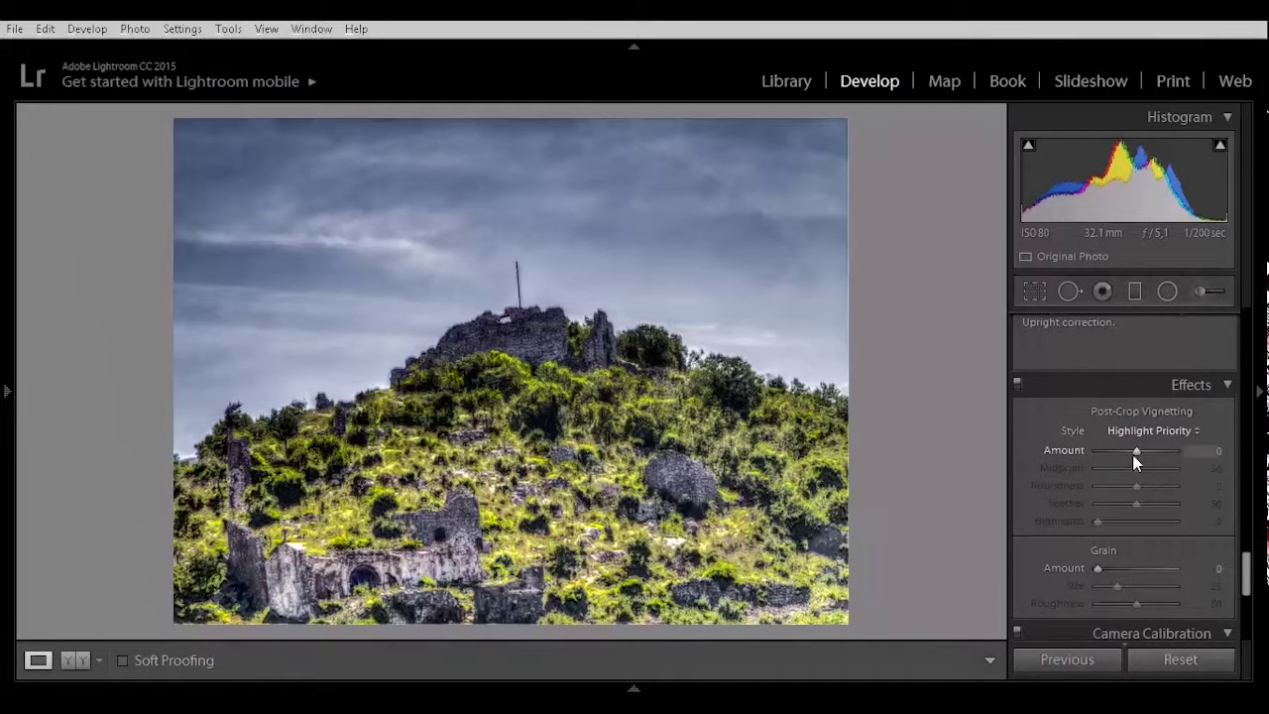
drag(1138, 450, 1149, 476)
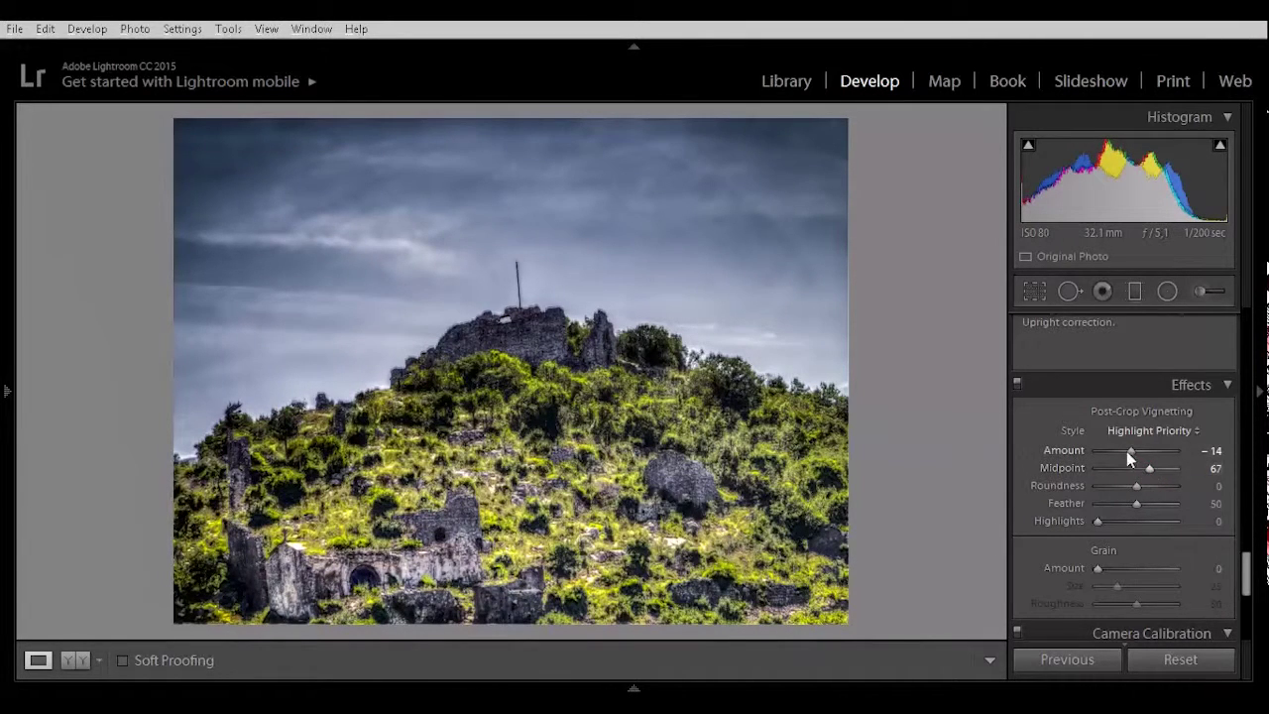
click(1126, 451)
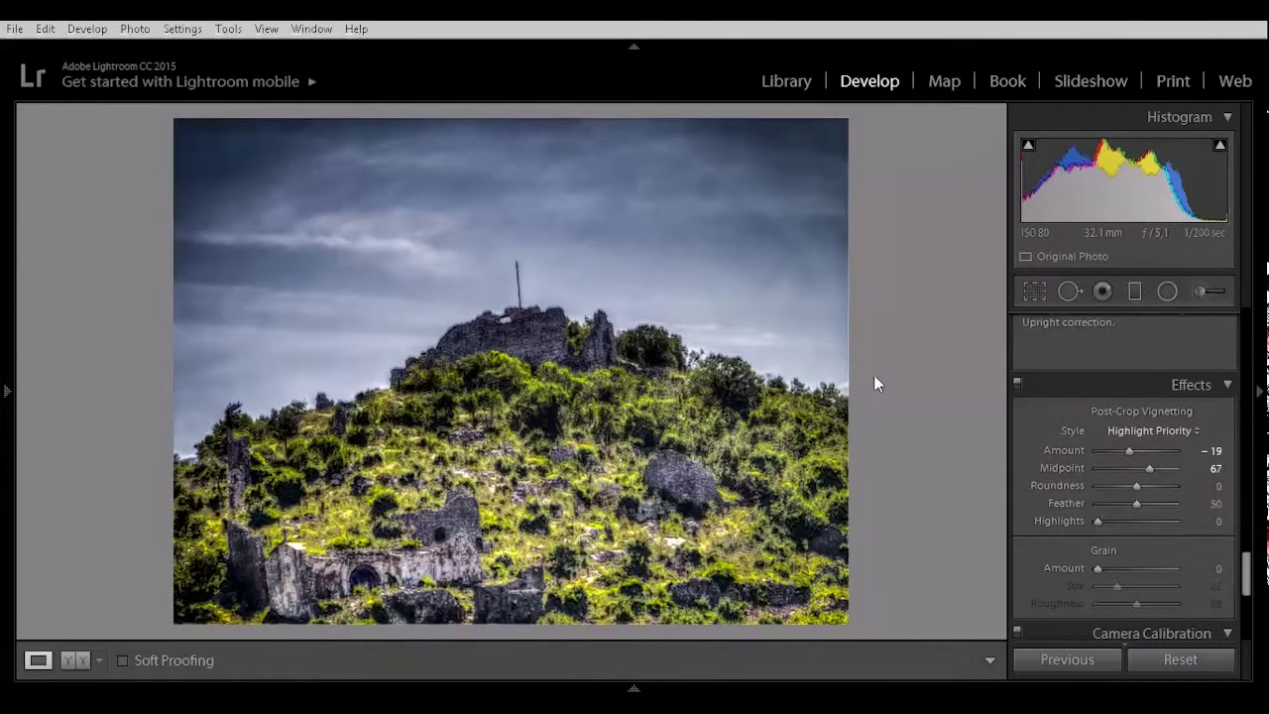
Enable Remove Chromatic Aberration and Enable Profile Corrections in Lens Corrections
scroll(1257, 561, up, 1)
scroll(1257, 561, up, 5)
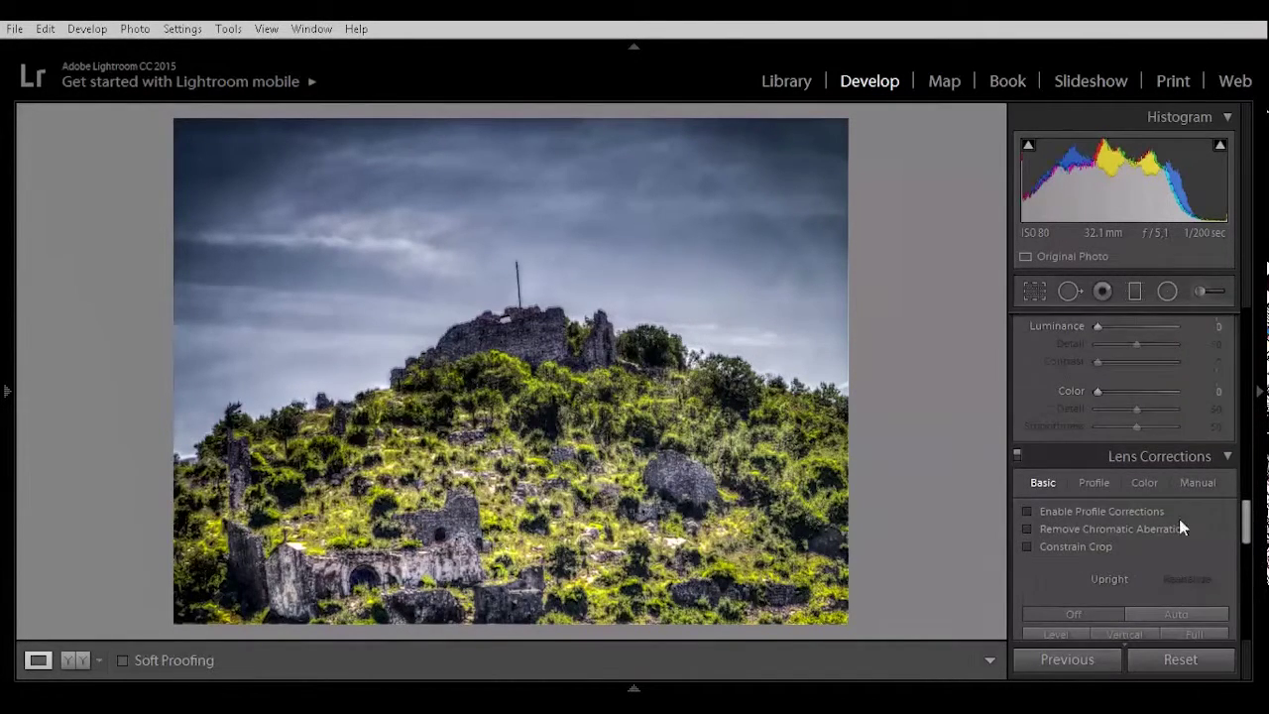
click(1047, 531)
click(1048, 513)
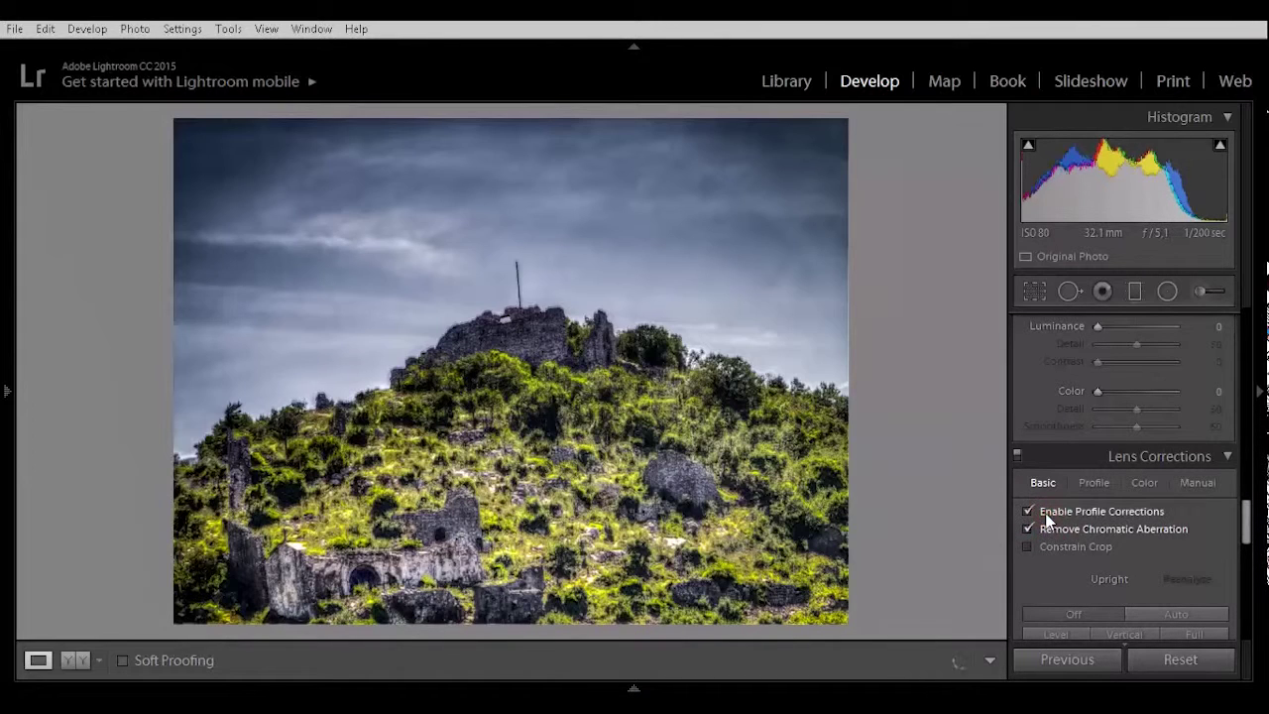
drag(1245, 519, 1246, 541)
Edit a copy of HDR Castle.tif with Lightroom adjustments in Photoshop CC 2014
mouse_move(199, 684)
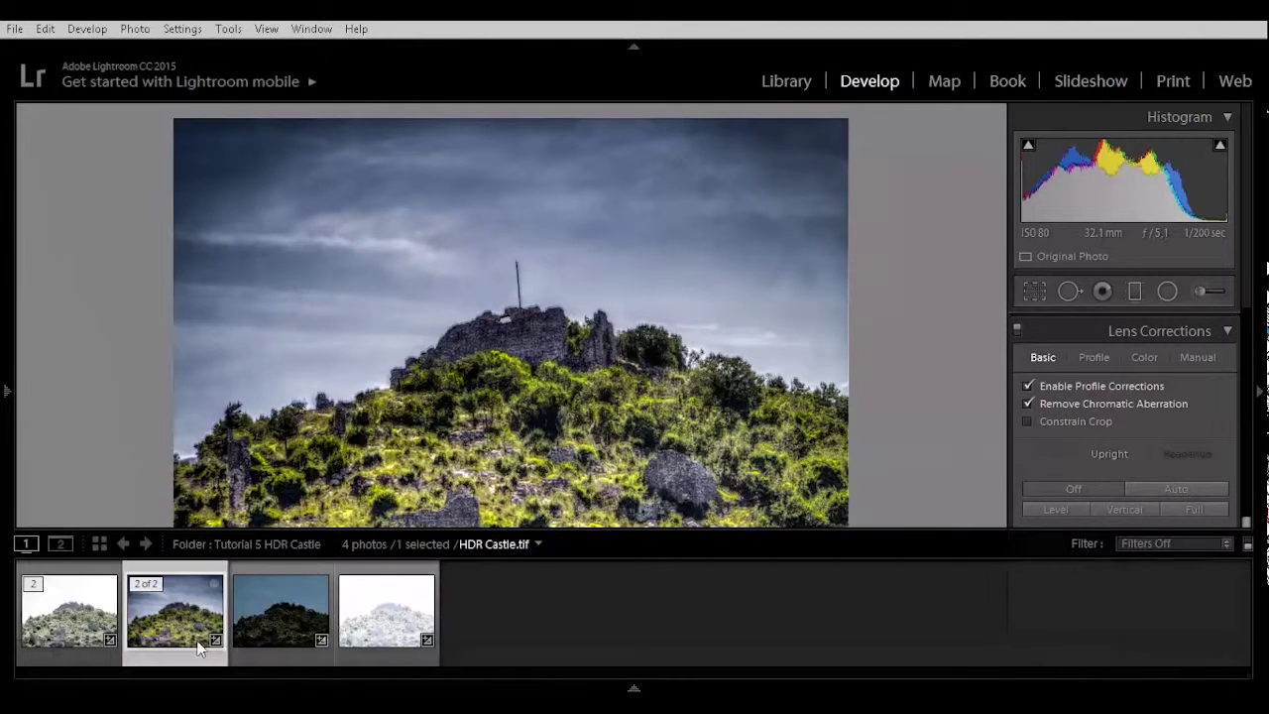
right_click(170, 599)
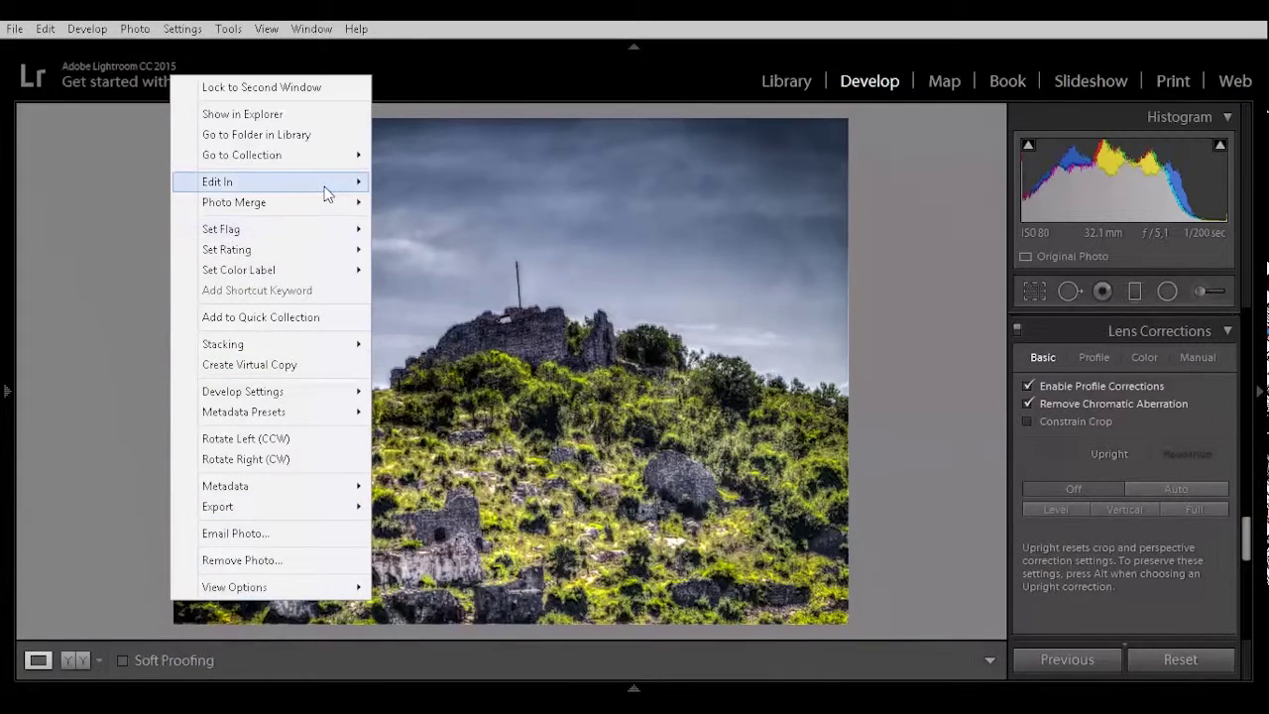
mouse_move(327, 188)
click(458, 182)
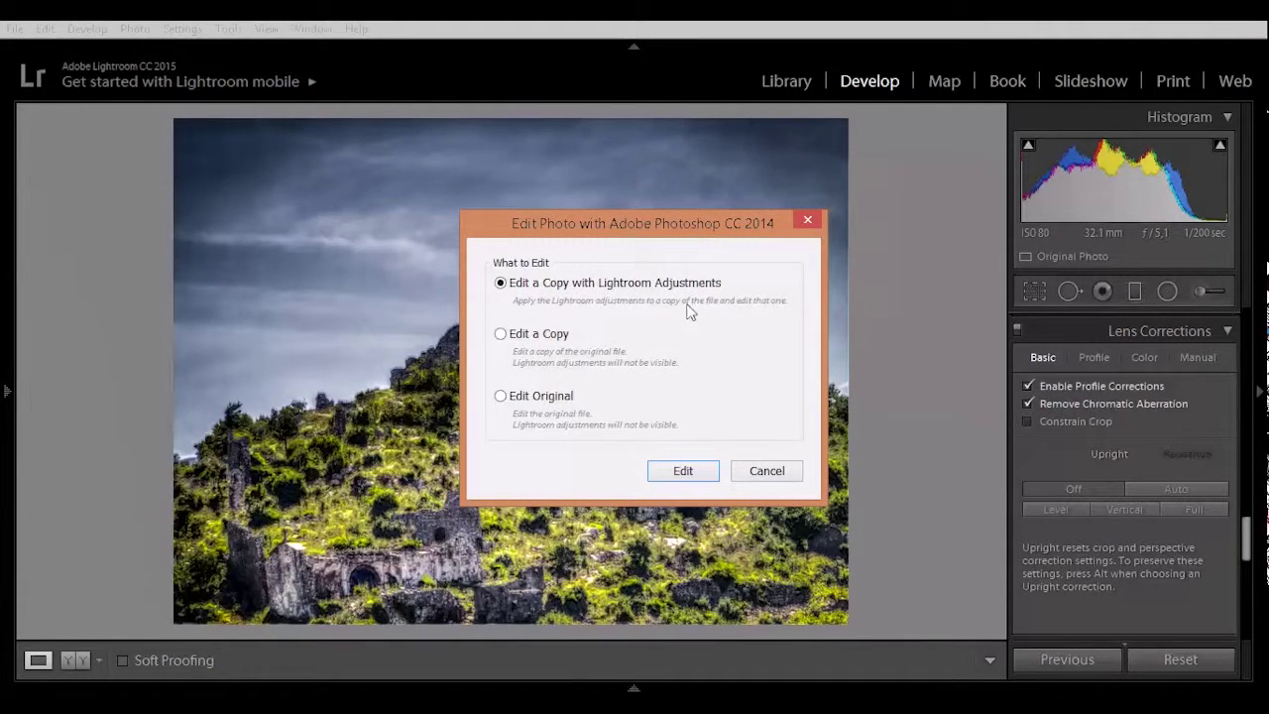
click(683, 472)
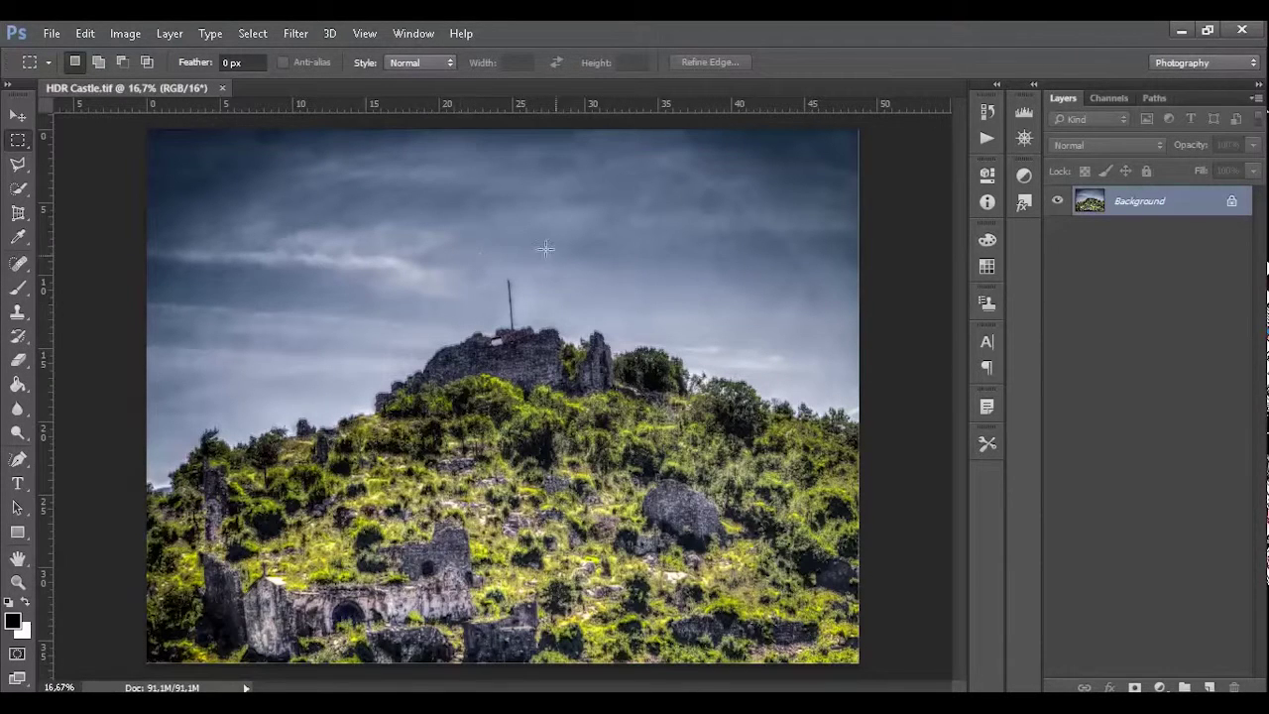
Run Filter > Topaz Labs > Topaz DeNoise 5 on the castle photo
click(293, 33)
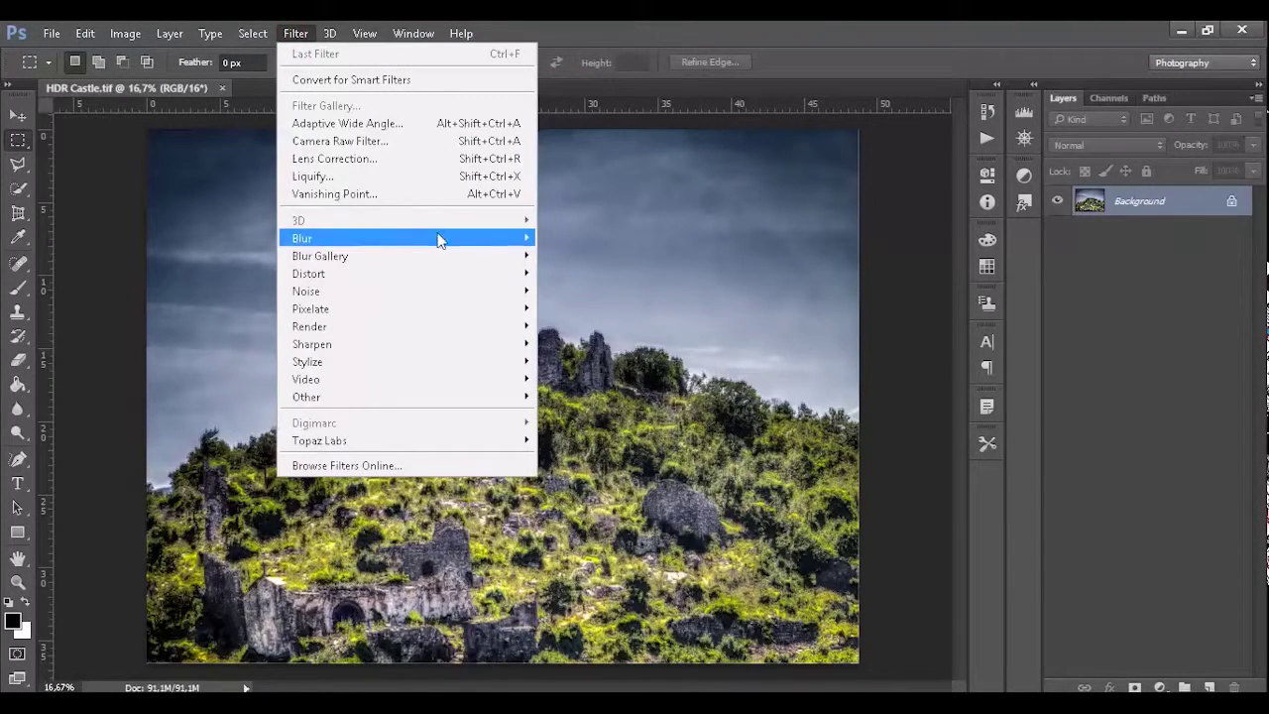
mouse_move(474, 441)
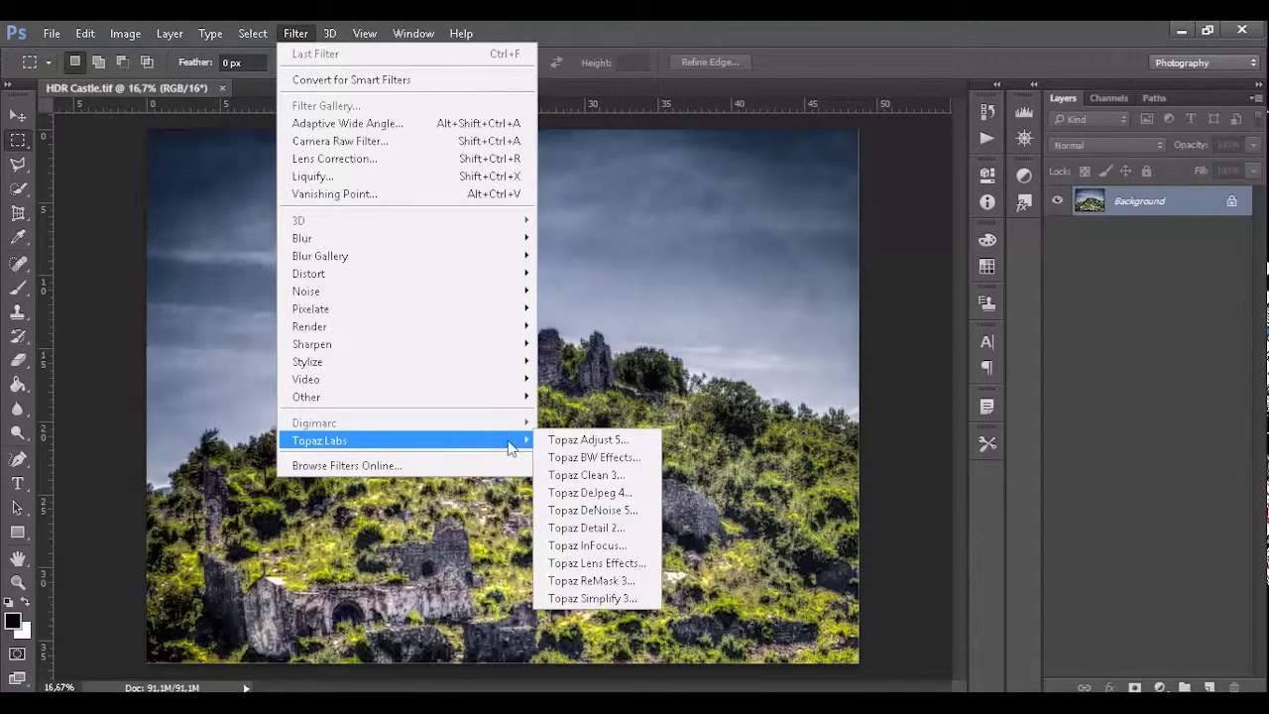
click(604, 511)
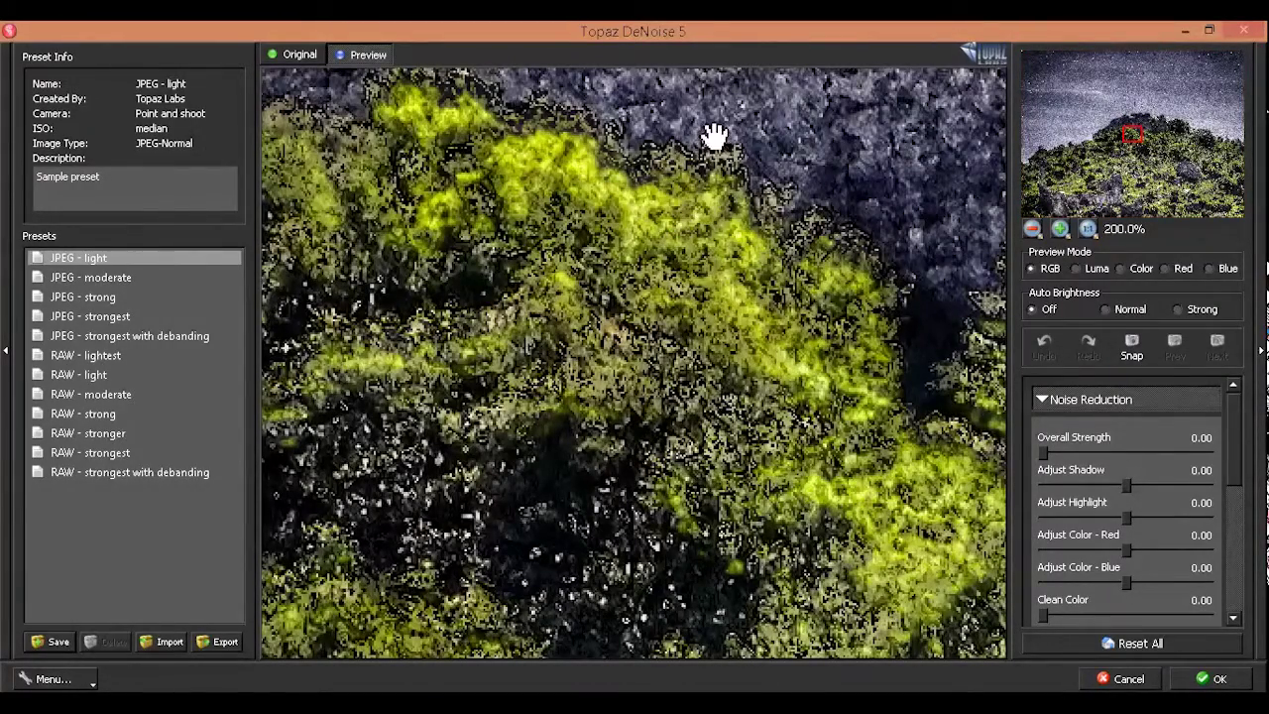
Raise Overall Strength to 1.00 while previewing the castle top at 100%
drag(713, 134, 658, 566)
drag(674, 133, 751, 476)
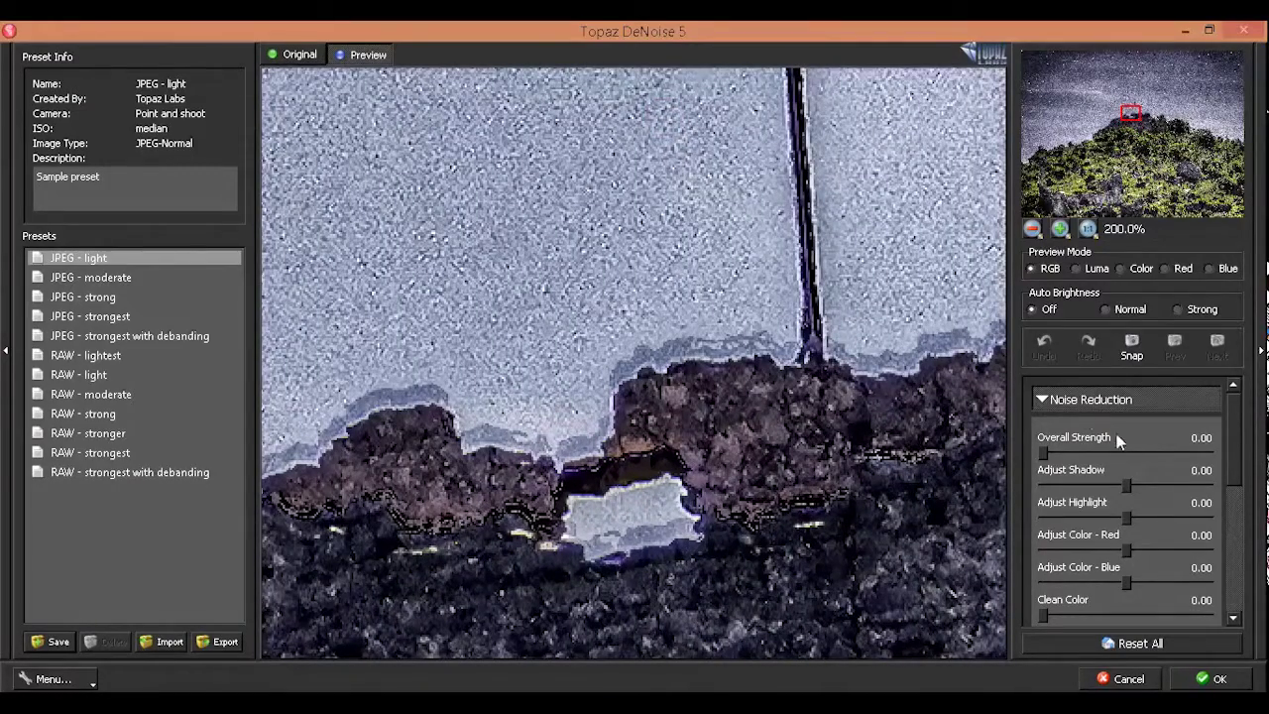
drag(1044, 456, 1111, 460)
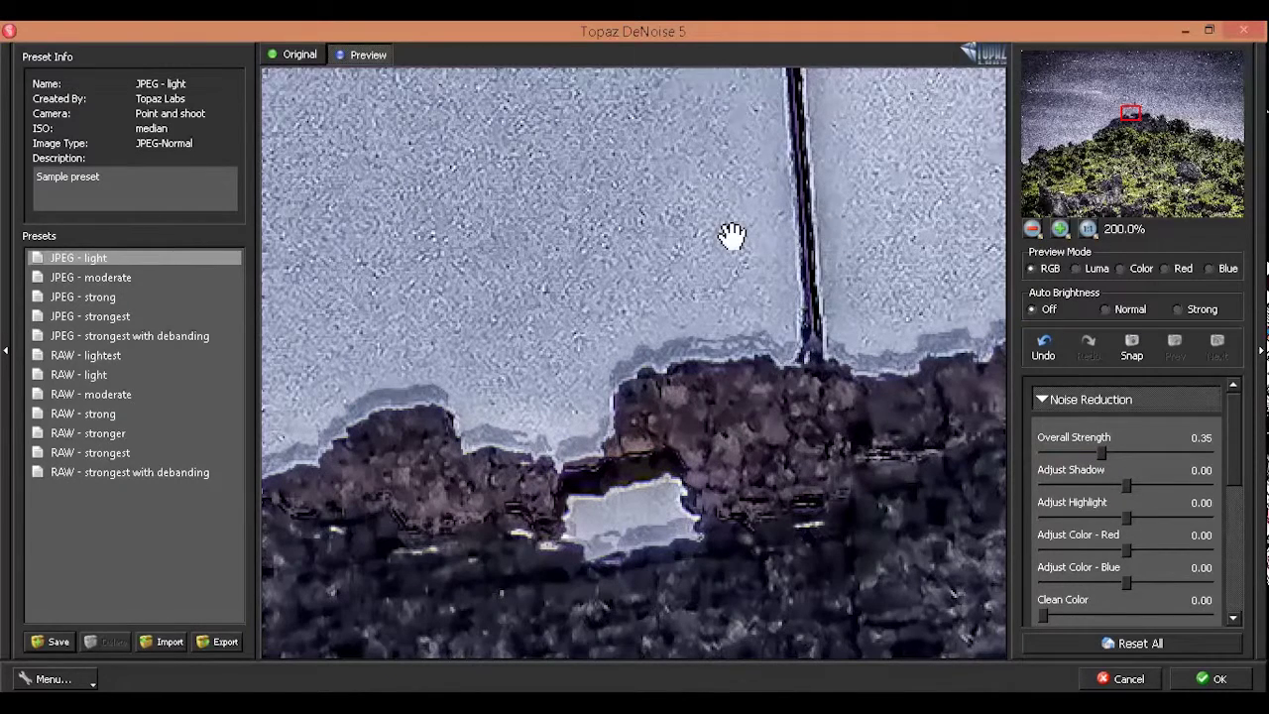
click(1087, 228)
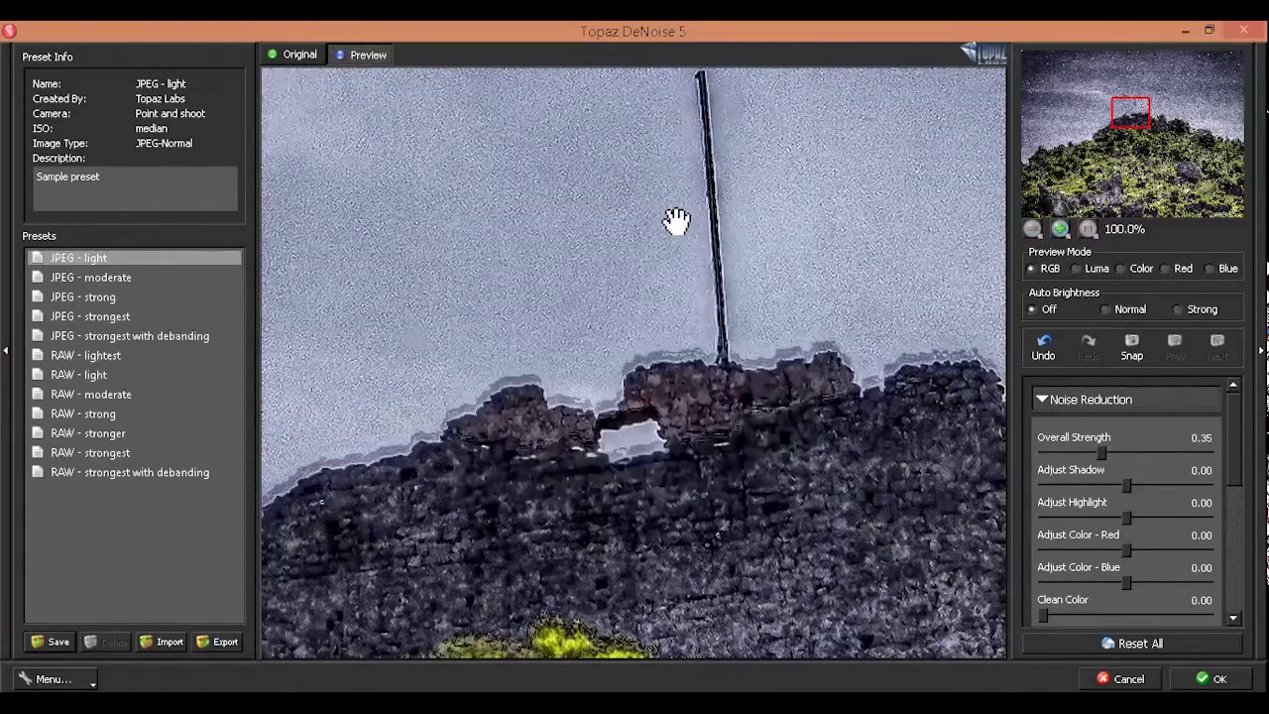
drag(677, 221, 762, 349)
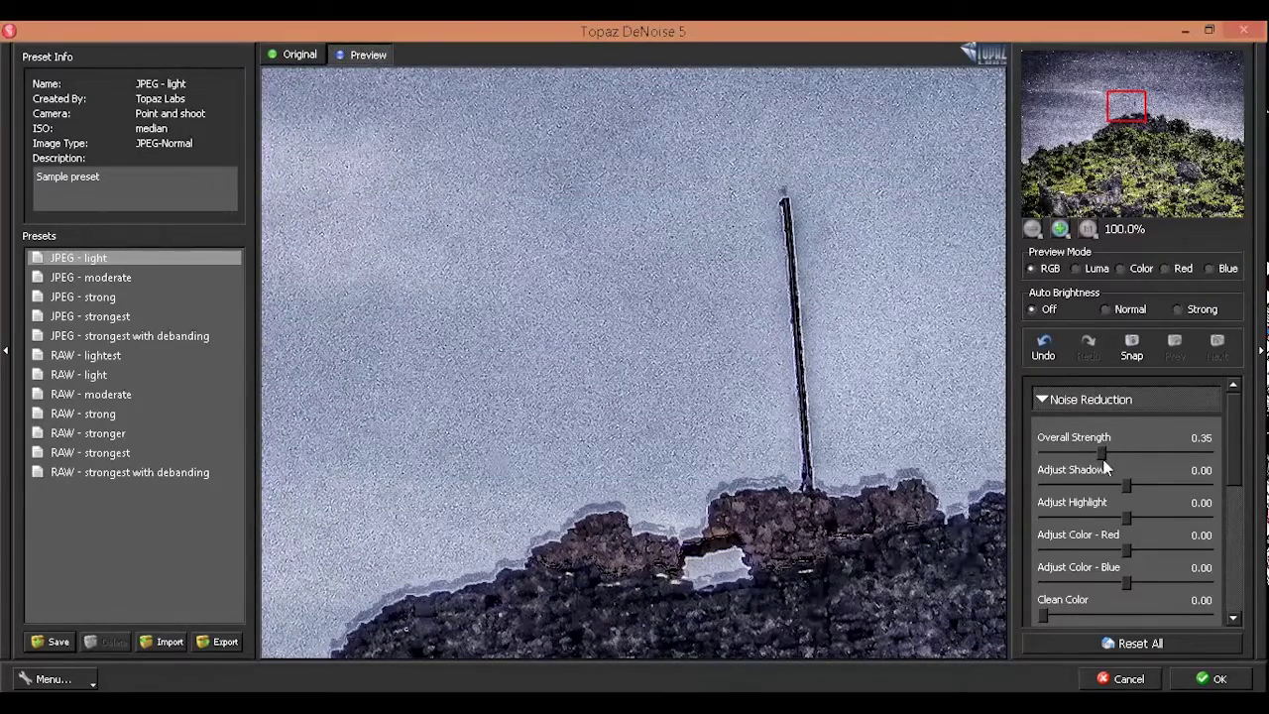
click(1111, 453)
drag(1126, 453, 1125, 453)
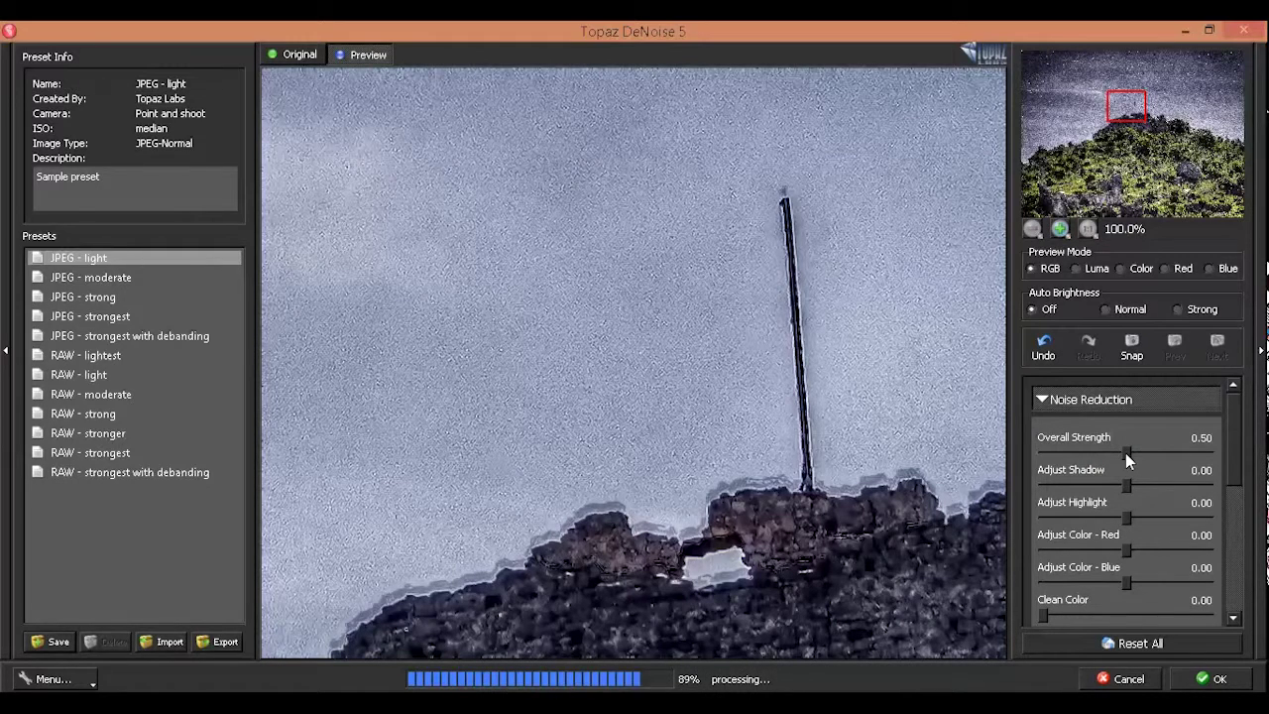
drag(1127, 452, 1211, 452)
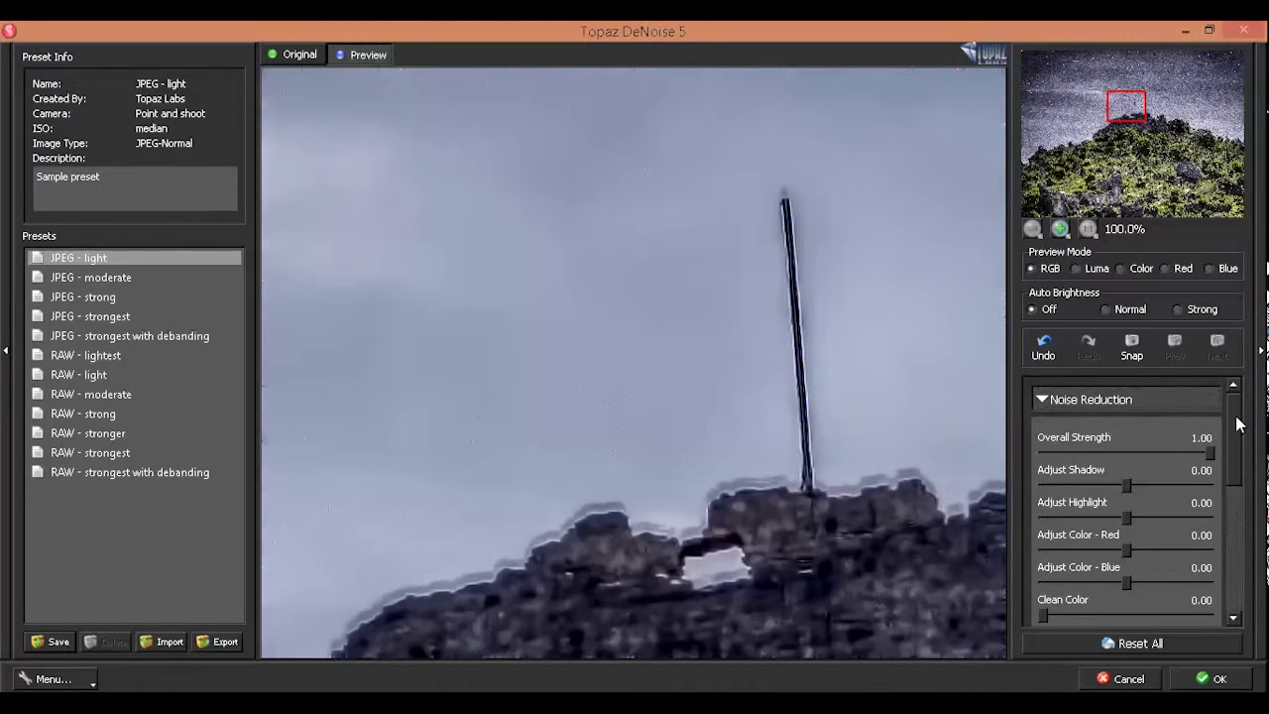
Set Reduce Blur to about 0.39, Recover Detail 0.10 and Add Grain 0.19
drag(1236, 421, 1237, 546)
click(1044, 546)
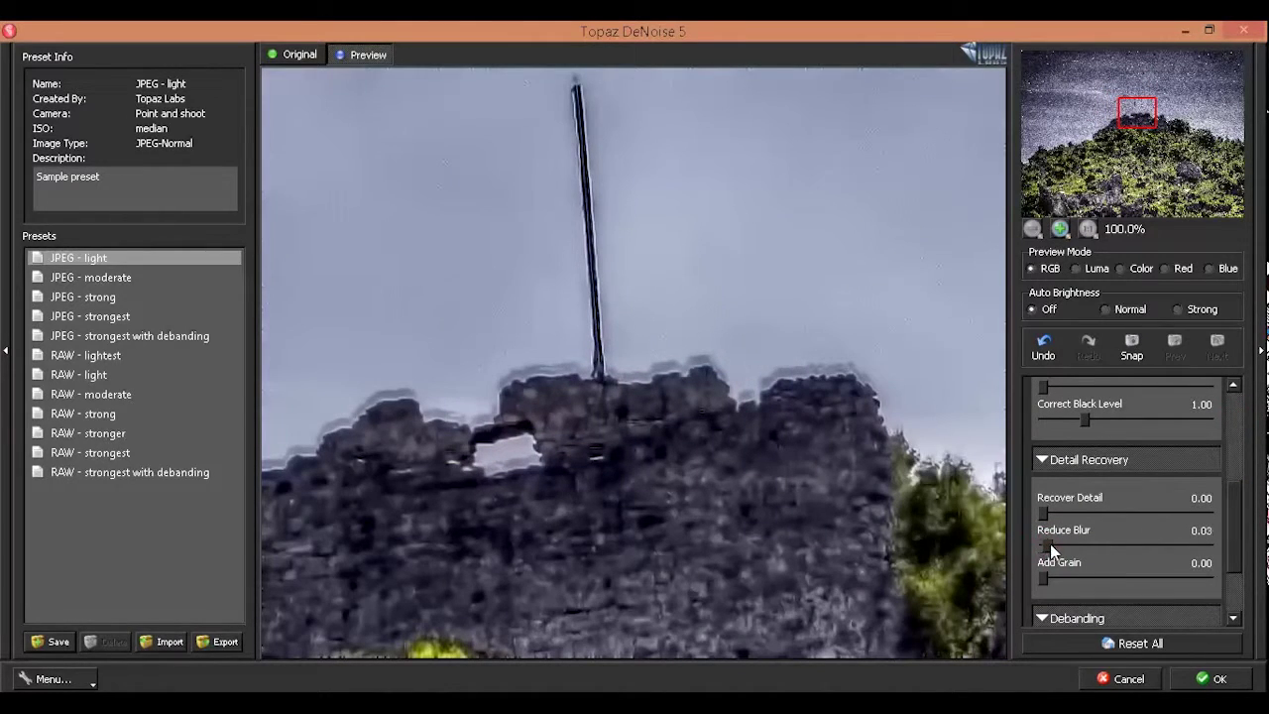
drag(1108, 543, 1110, 542)
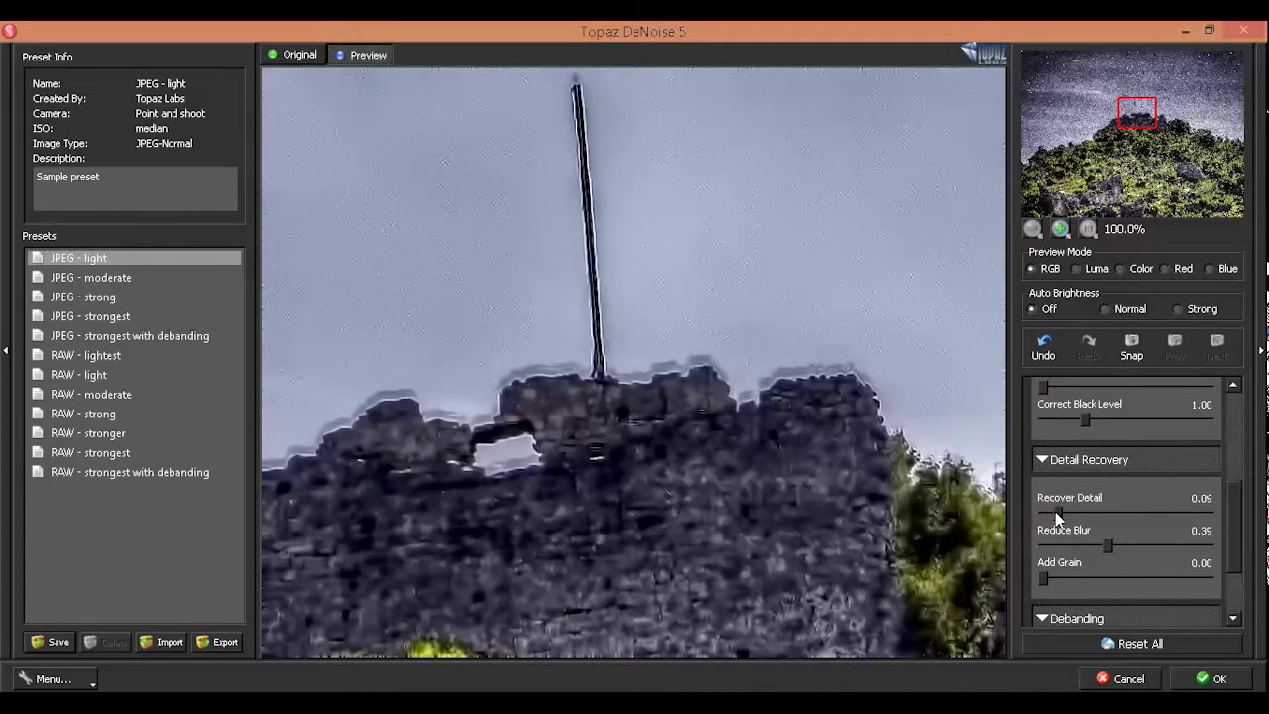
drag(1057, 517, 1058, 516)
drag(1063, 577, 1082, 577)
Apply the 'JPEG - strongest with debanding' preset
drag(1234, 506, 1247, 431)
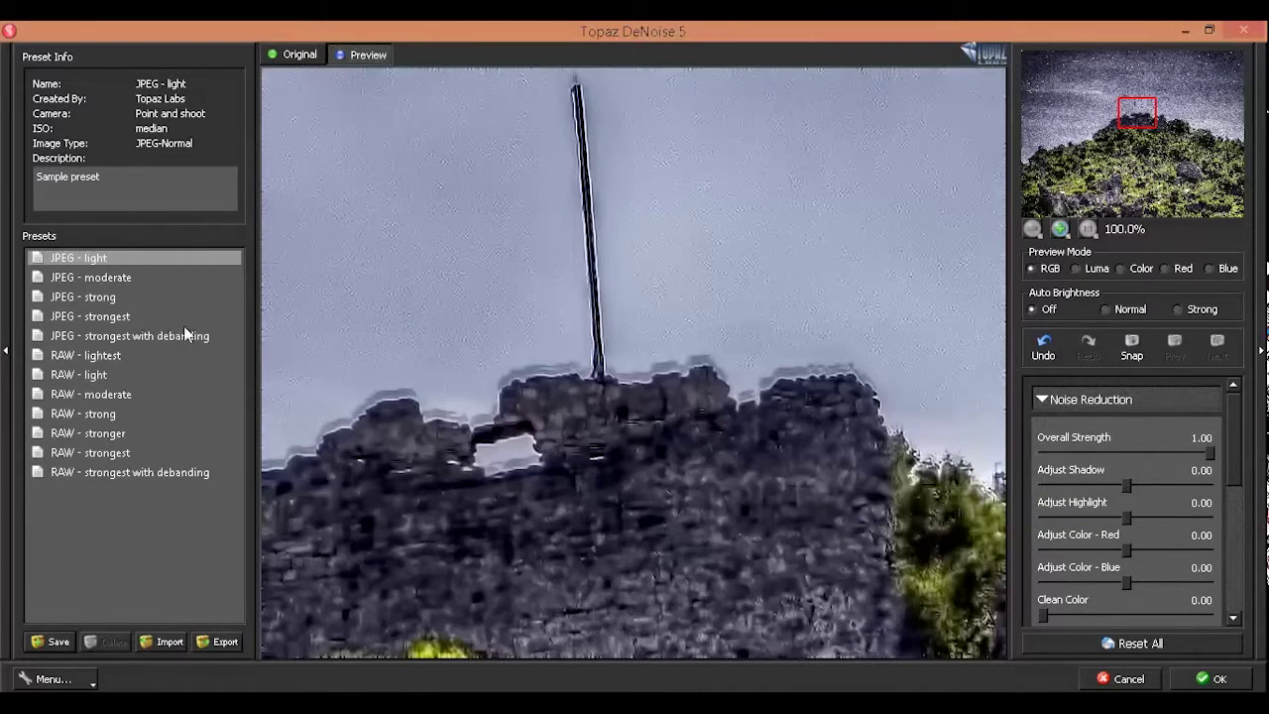
click(139, 316)
click(151, 337)
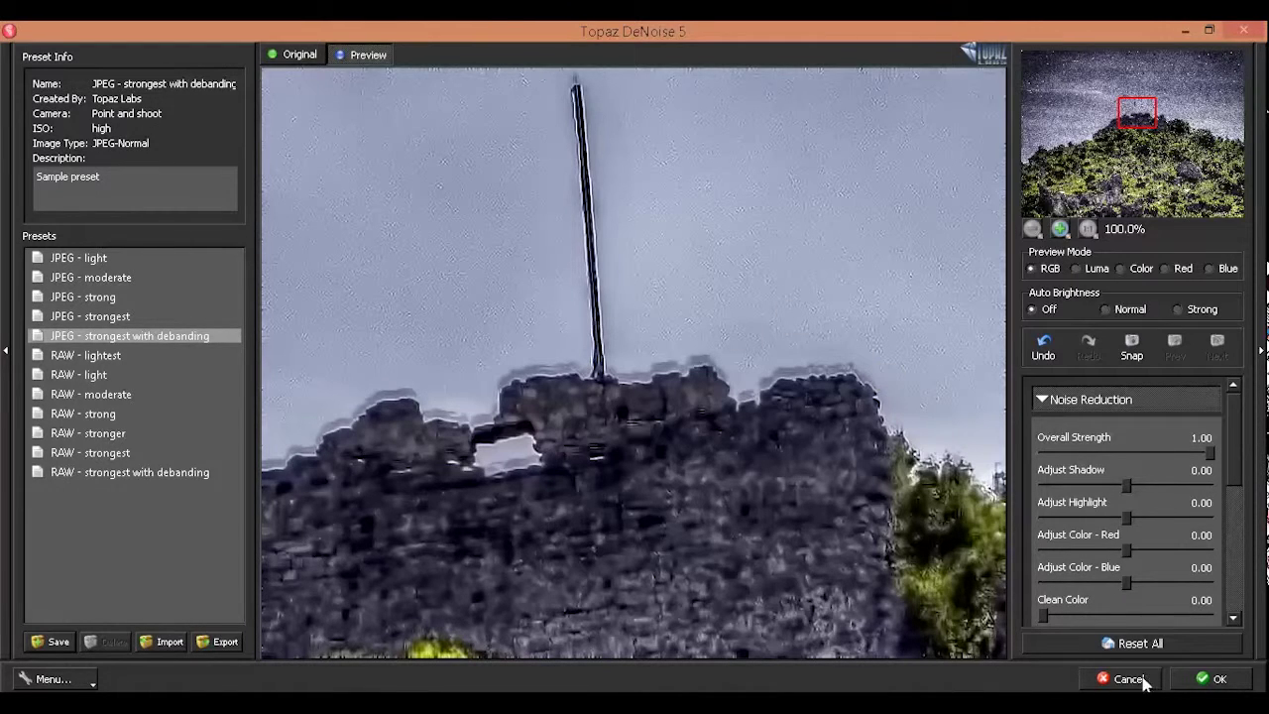
Apply the denoising, save and close HDR Castle.tif, and exit Photoshop
click(1218, 680)
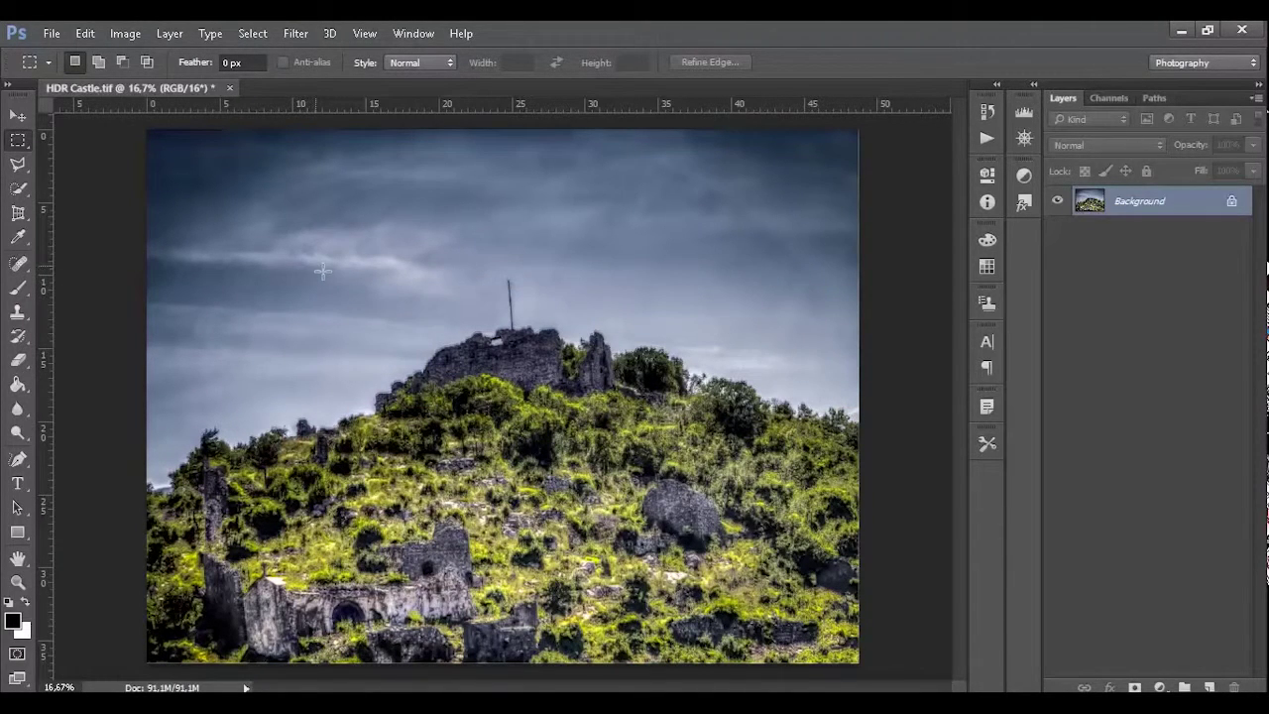
click(229, 88)
click(229, 88)
click(551, 296)
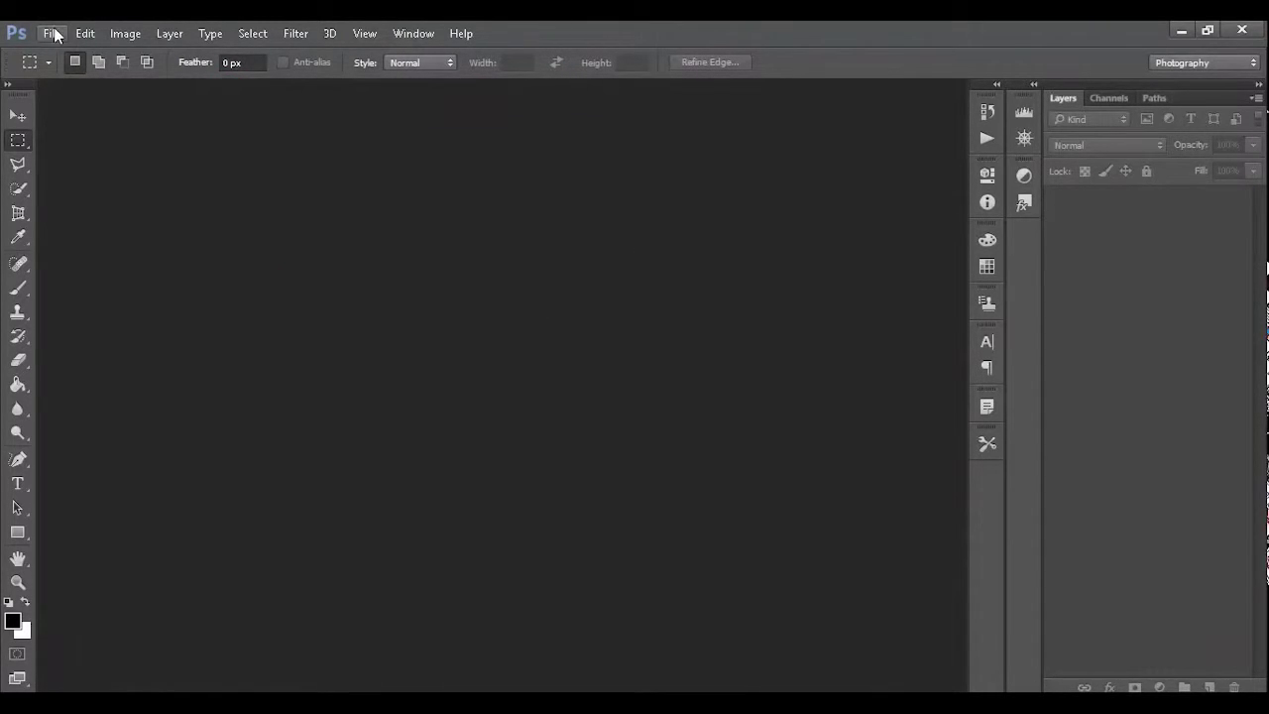
click(52, 35)
click(167, 578)
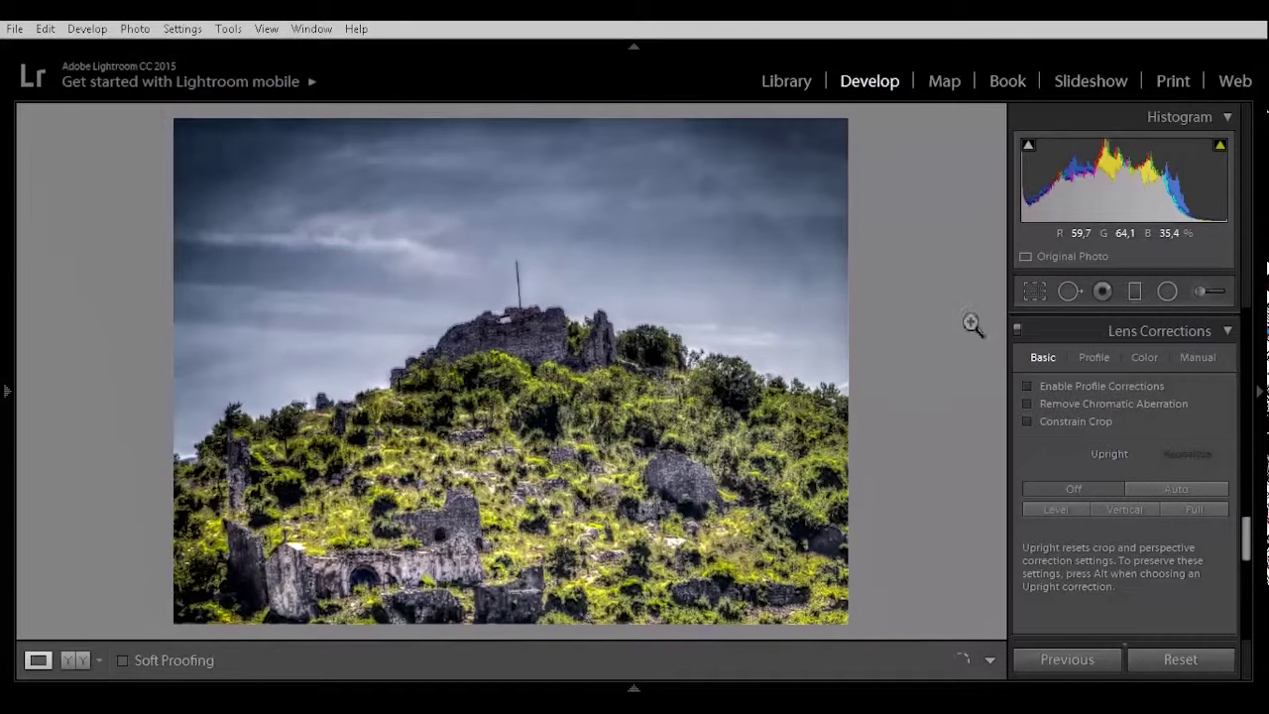
Enable chromatic aberration removal and profile corrections, and set Sharpening Amount to 0
click(1027, 405)
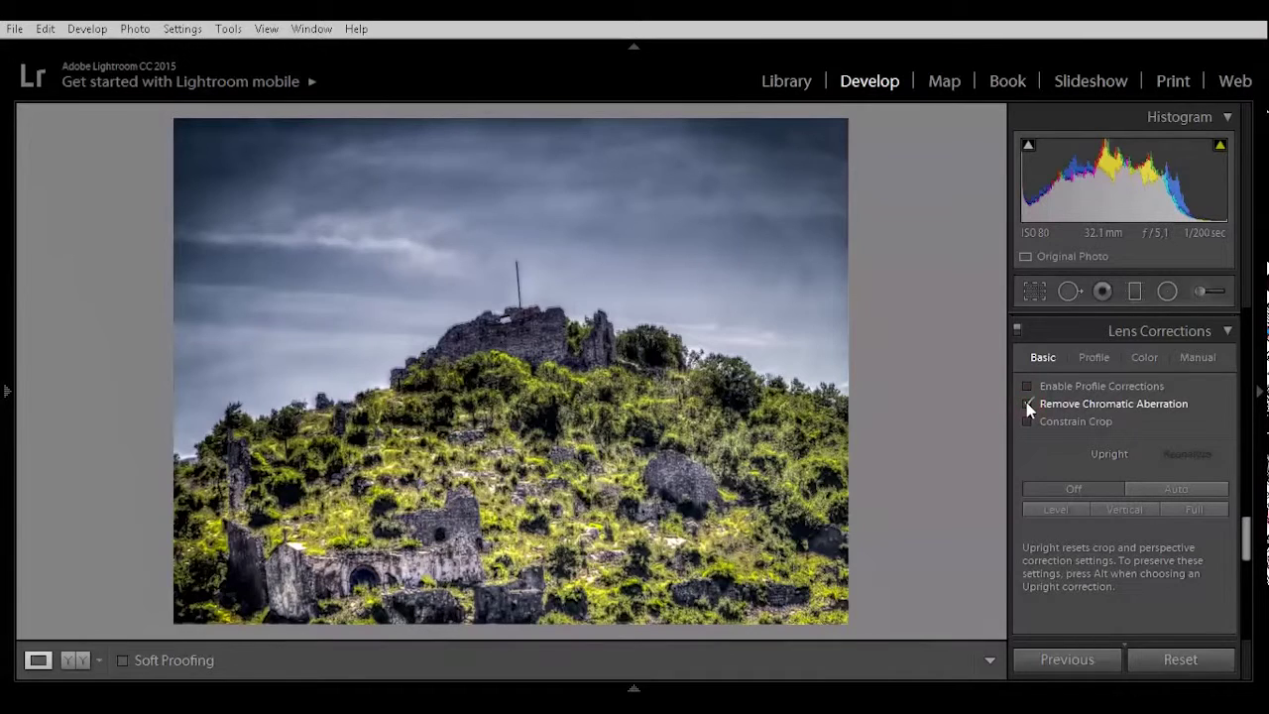
click(1028, 386)
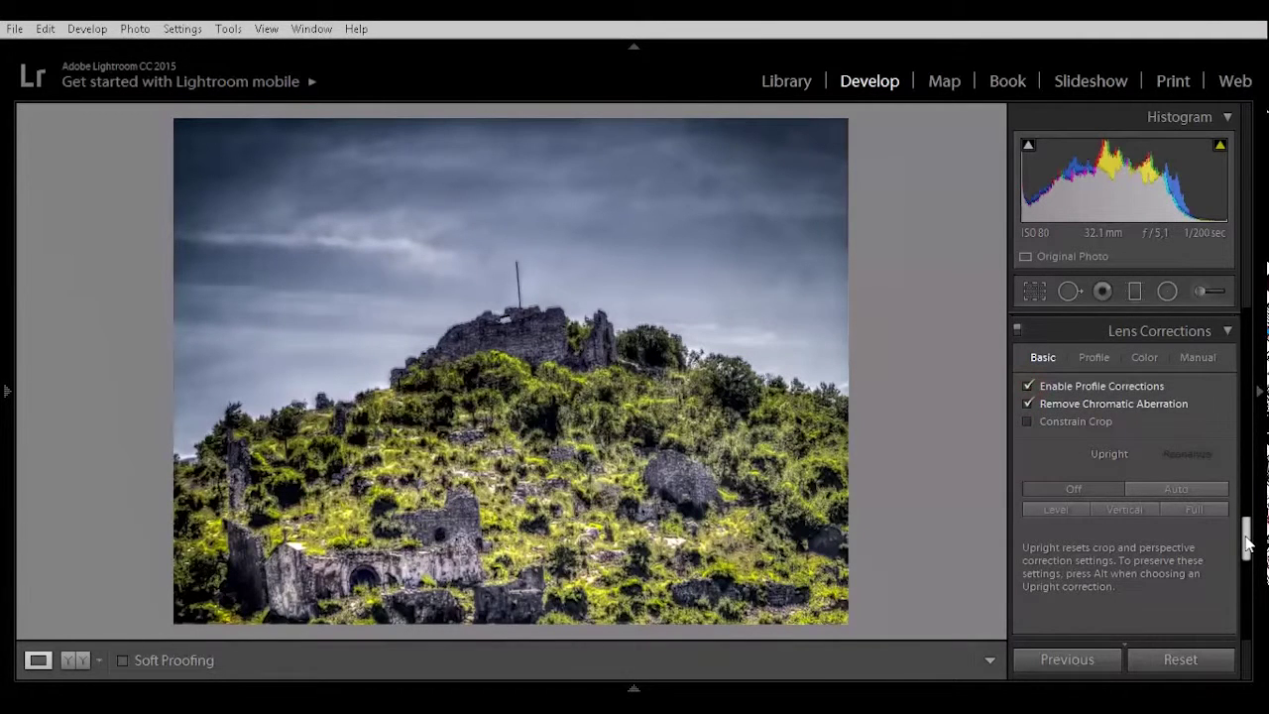
drag(1247, 540, 1246, 482)
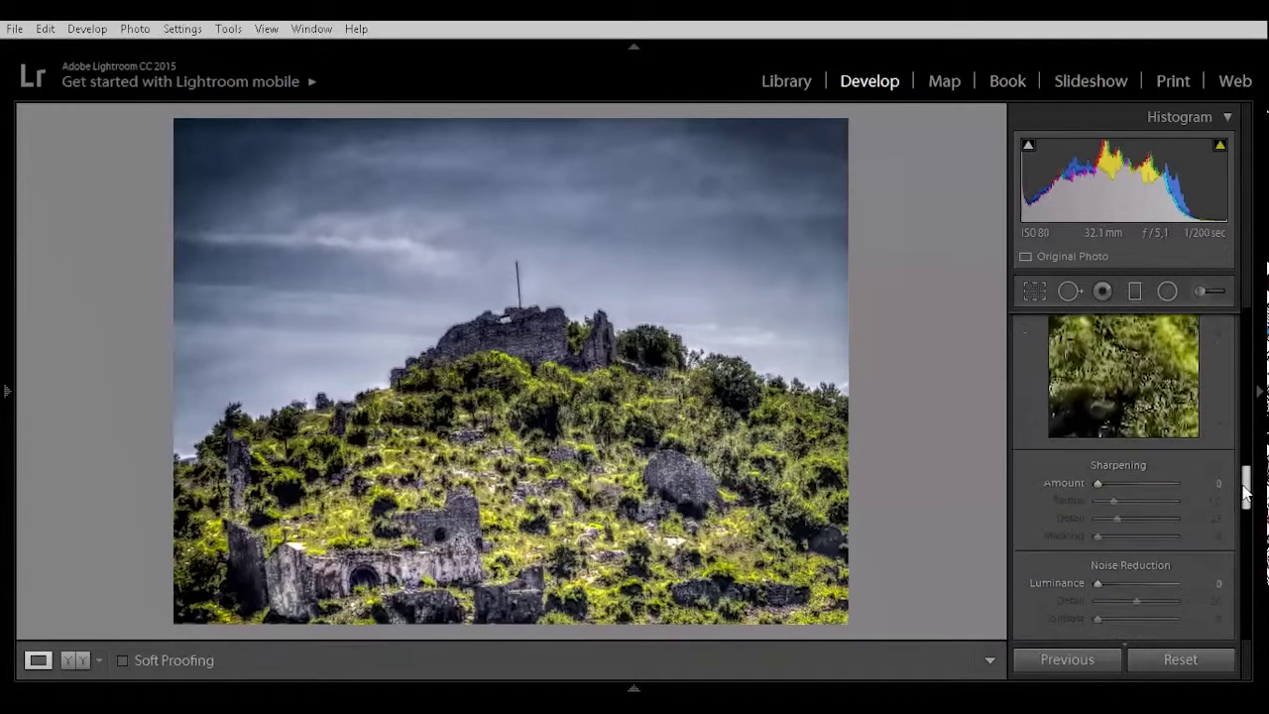
drag(1098, 482, 1218, 495)
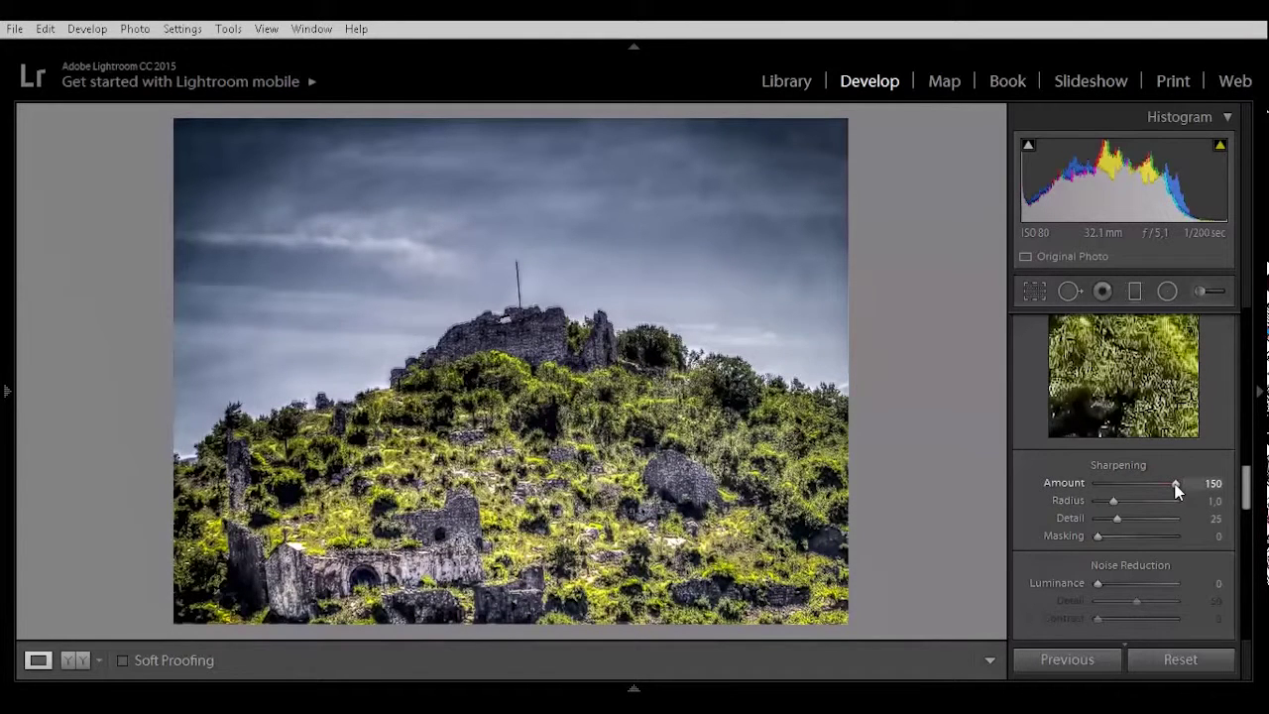
drag(1167, 485, 1065, 480)
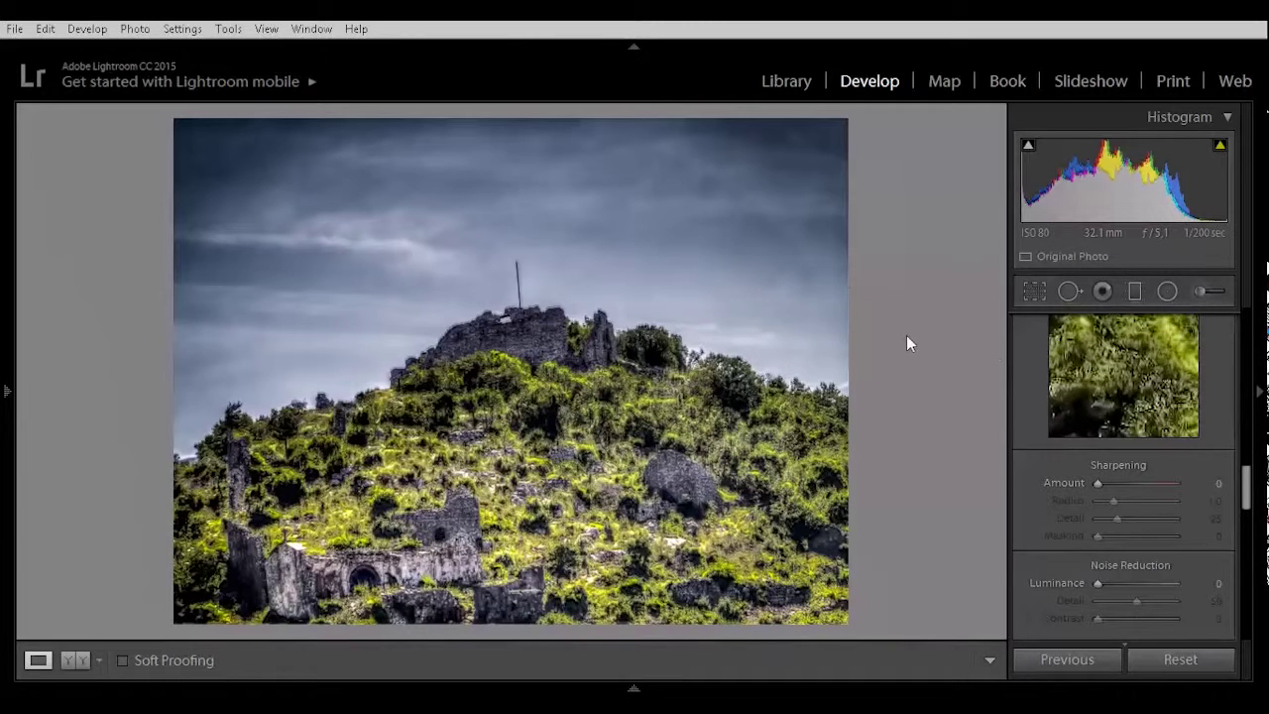
scroll(1247, 478, up, 3)
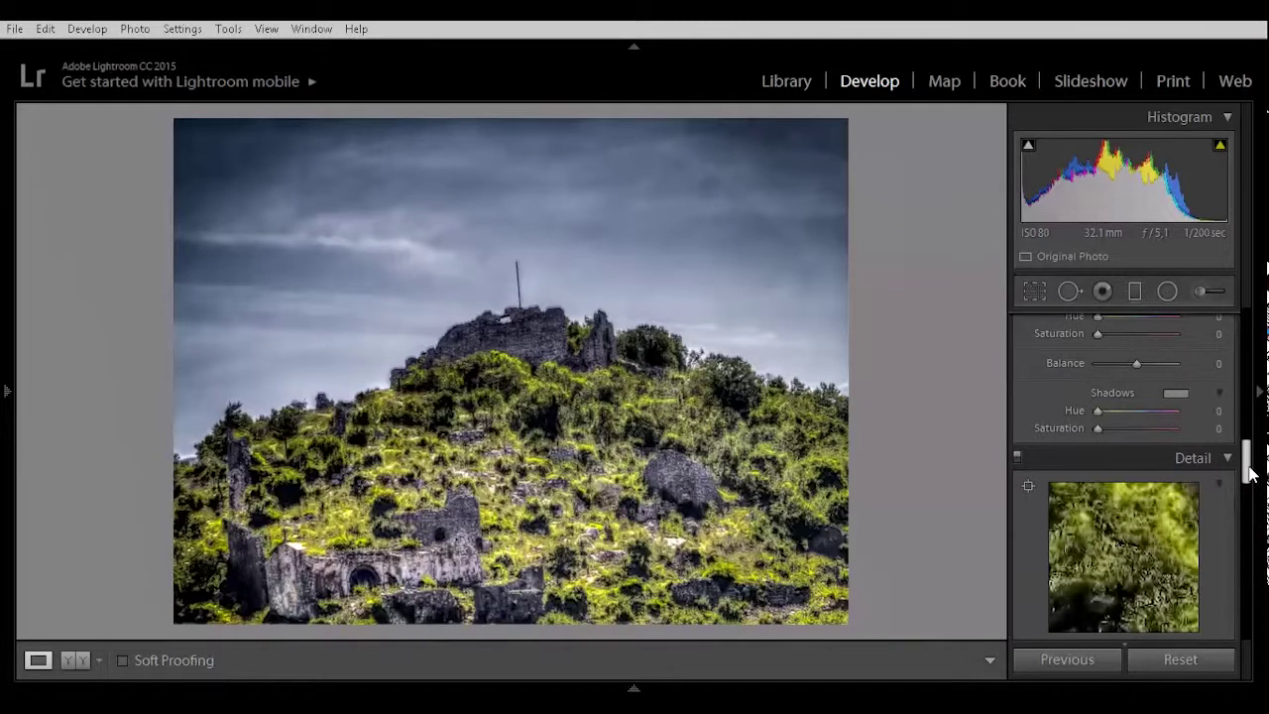
scroll(1249, 476, up, 4)
drag(1250, 430, 1254, 340)
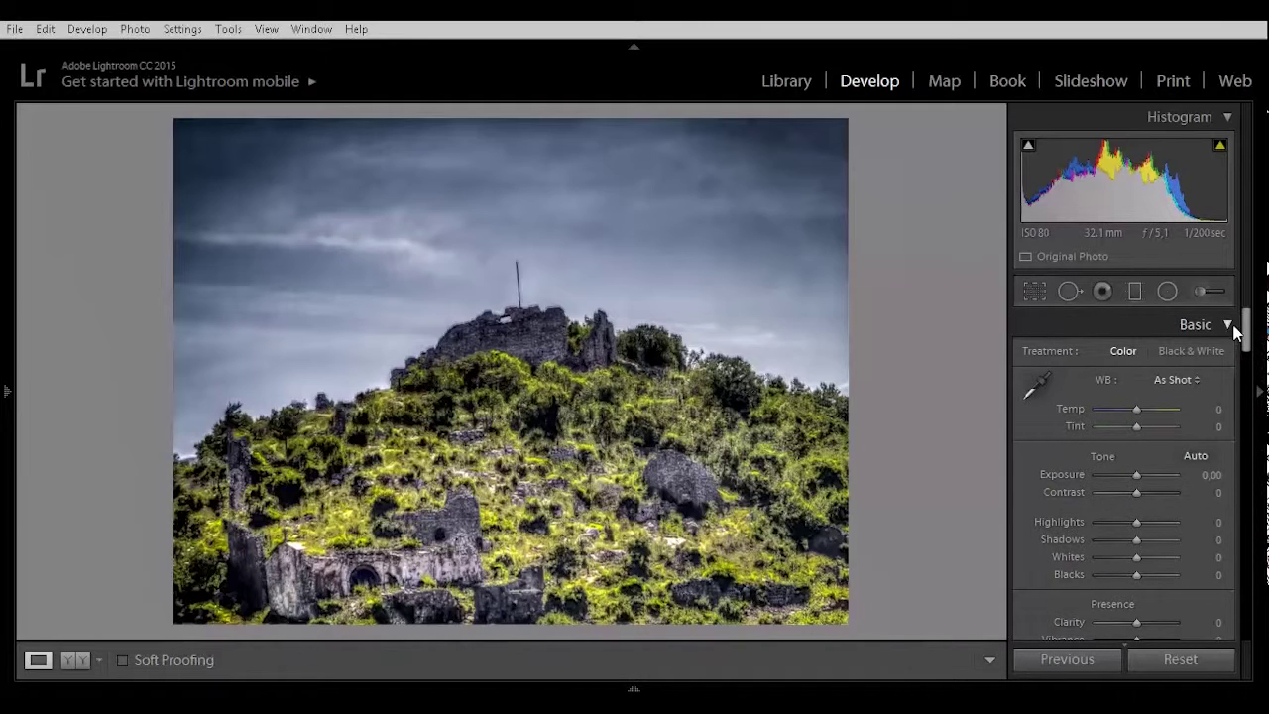
Draw a +0.75 exposure radial spot over the castle ruin and duplicate it onto the rock at right
click(1168, 290)
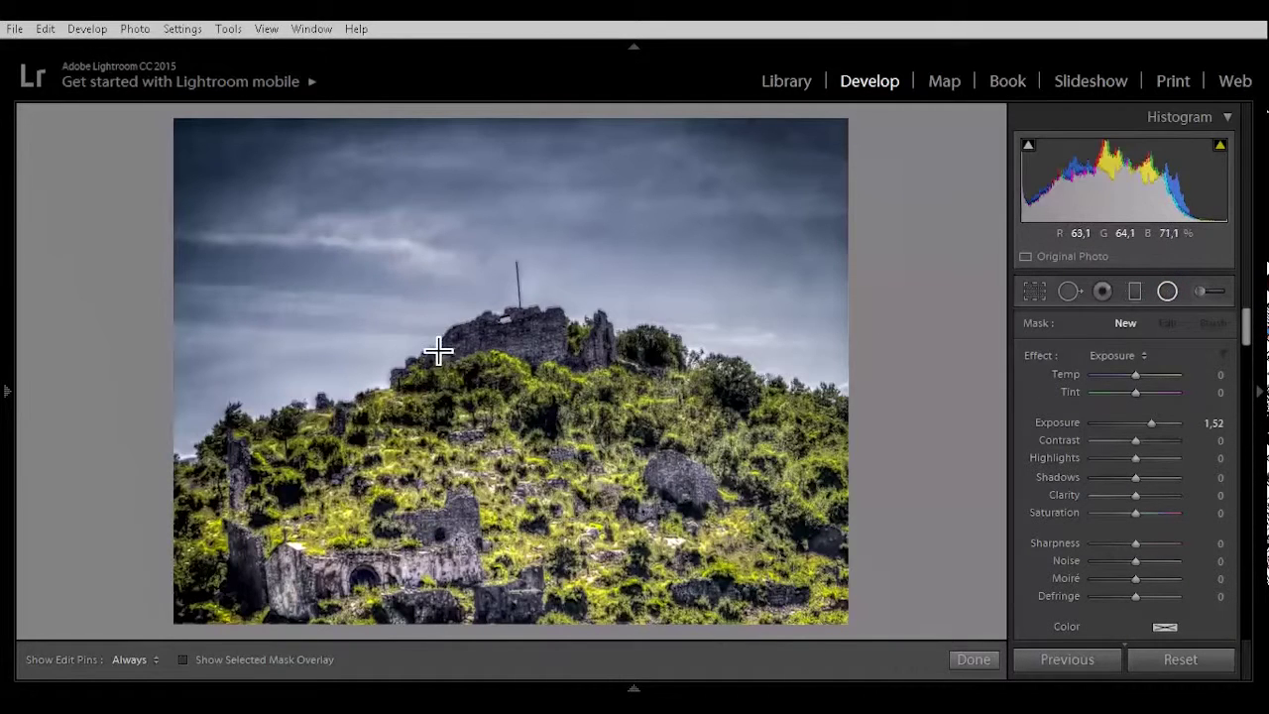
mouse_move(503, 327)
mouse_down()
mouse_move(566, 348)
mouse_move(539, 337)
mouse_up()
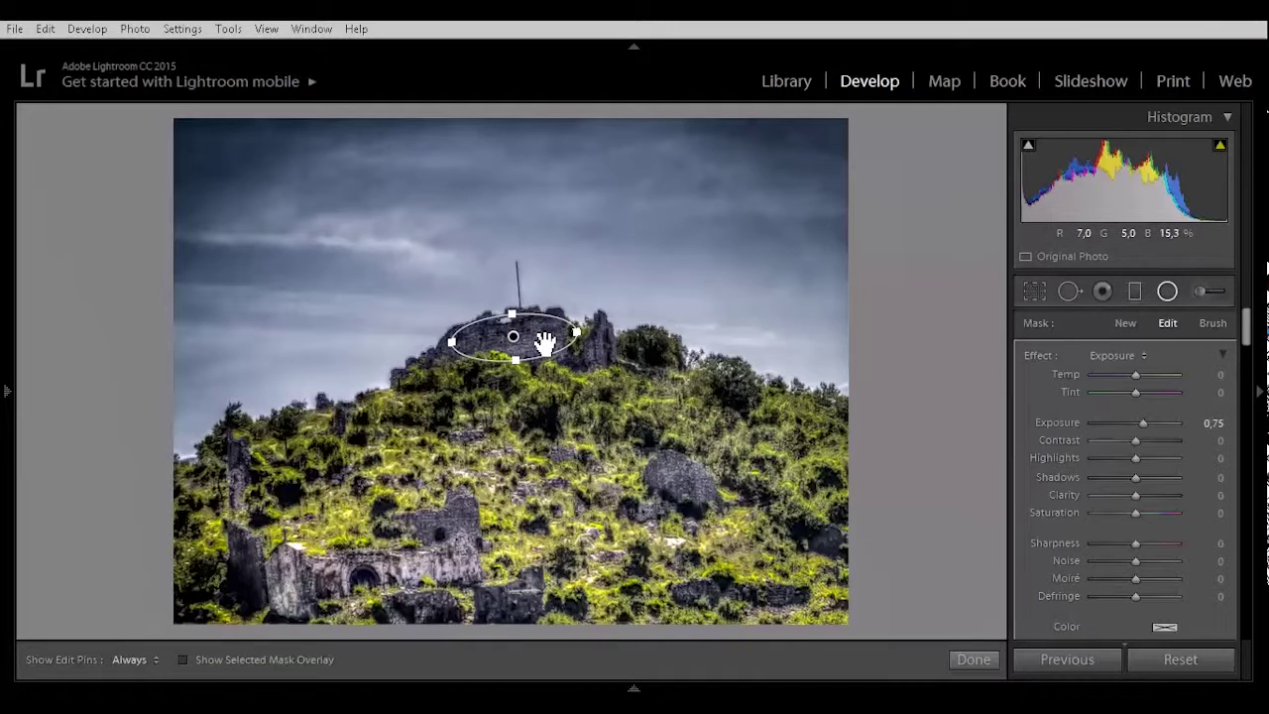
right_click(543, 340)
click(601, 349)
drag(543, 342, 711, 481)
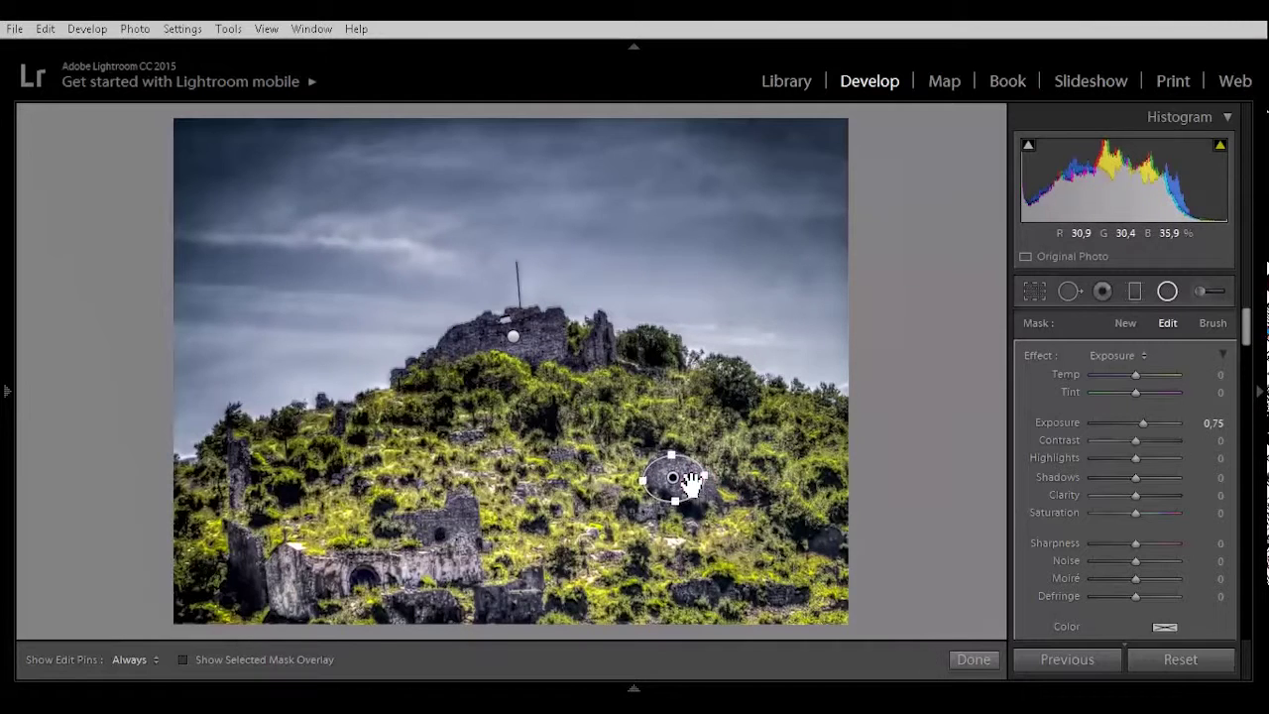
Duplicate the rock's spot onto the lower ruins, then another copy lower down the hillside
right_click(689, 481)
click(751, 490)
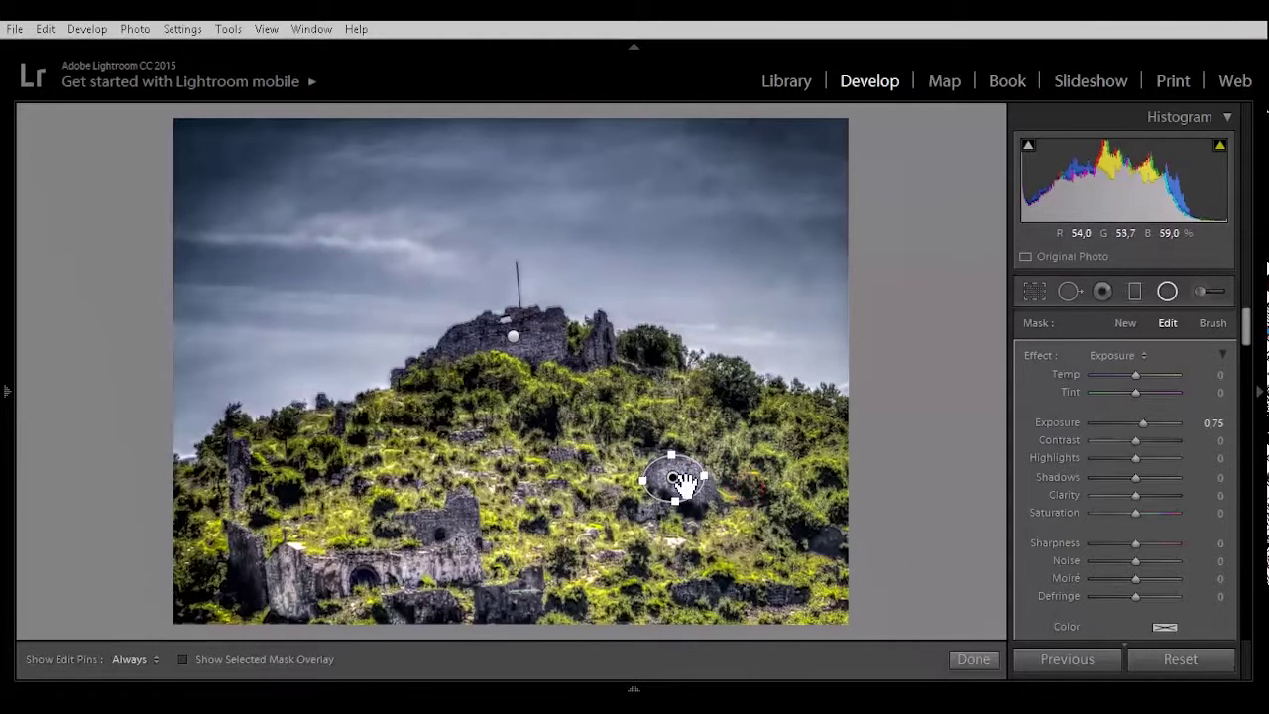
drag(680, 476, 490, 518)
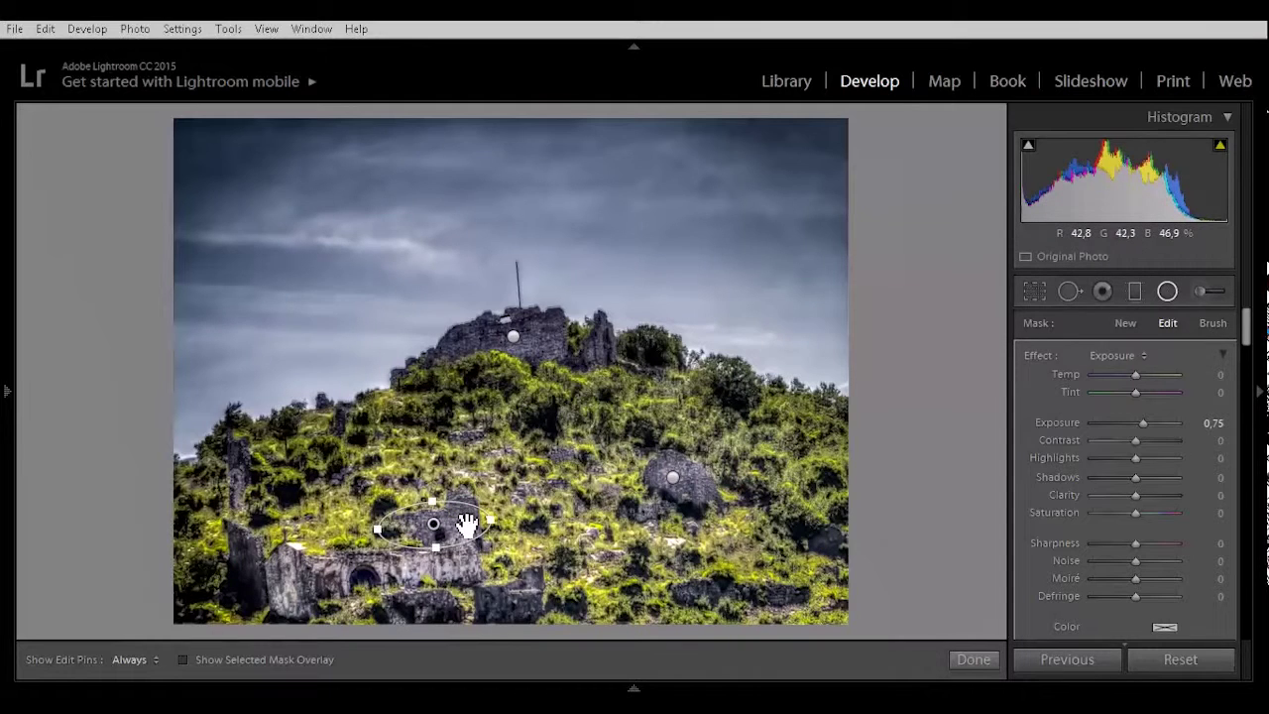
right_click(466, 523)
click(509, 529)
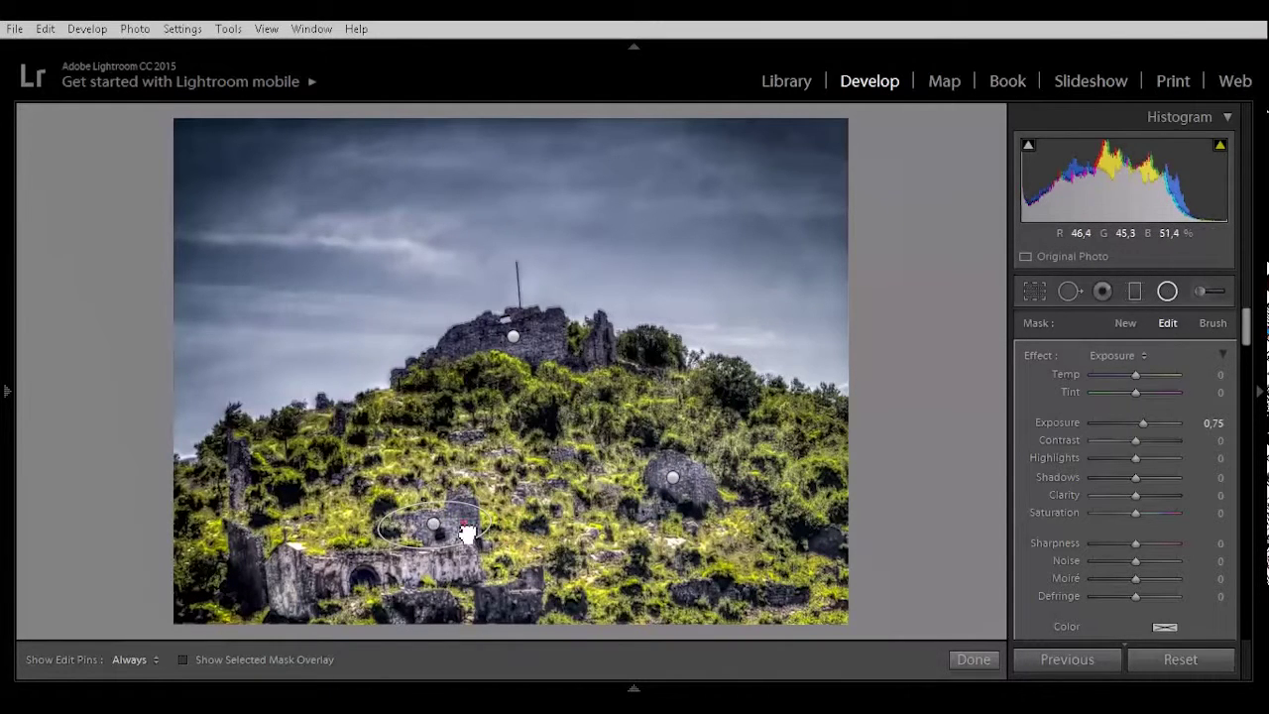
drag(467, 529, 526, 600)
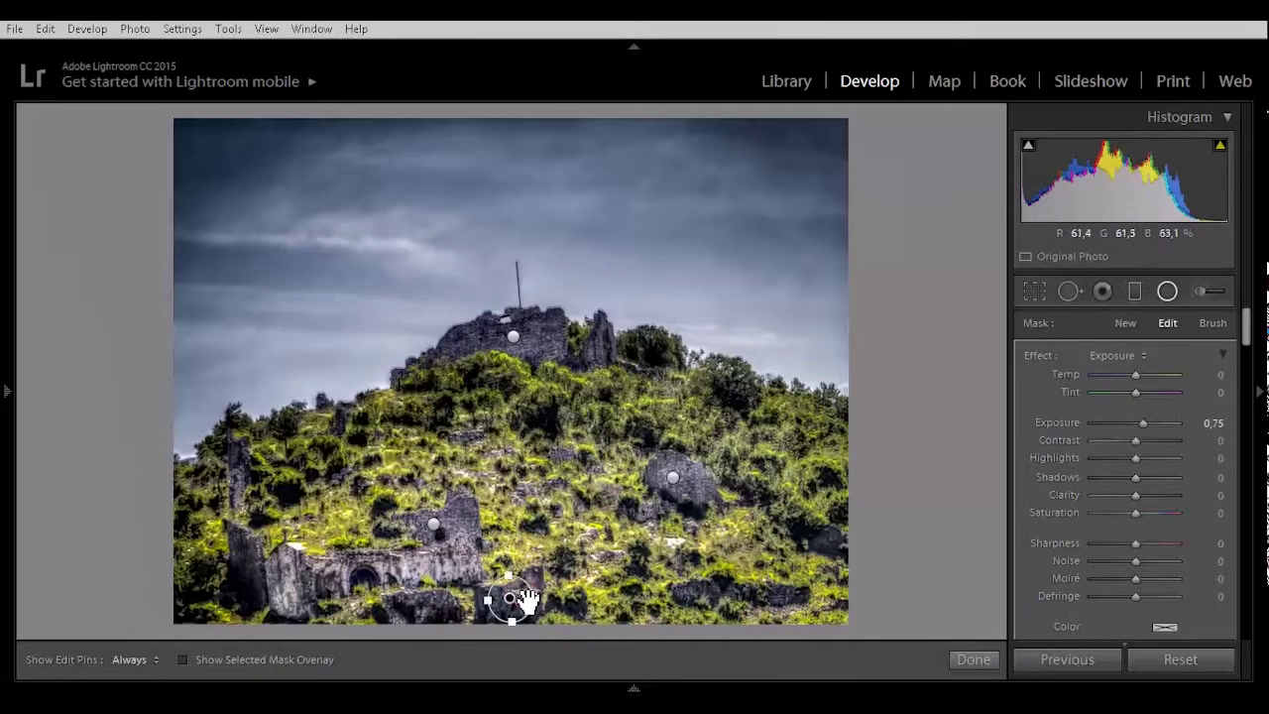
Duplicate the small hillside spot and shift the copy left along the lower ruins
right_click(521, 597)
click(558, 606)
click(510, 594)
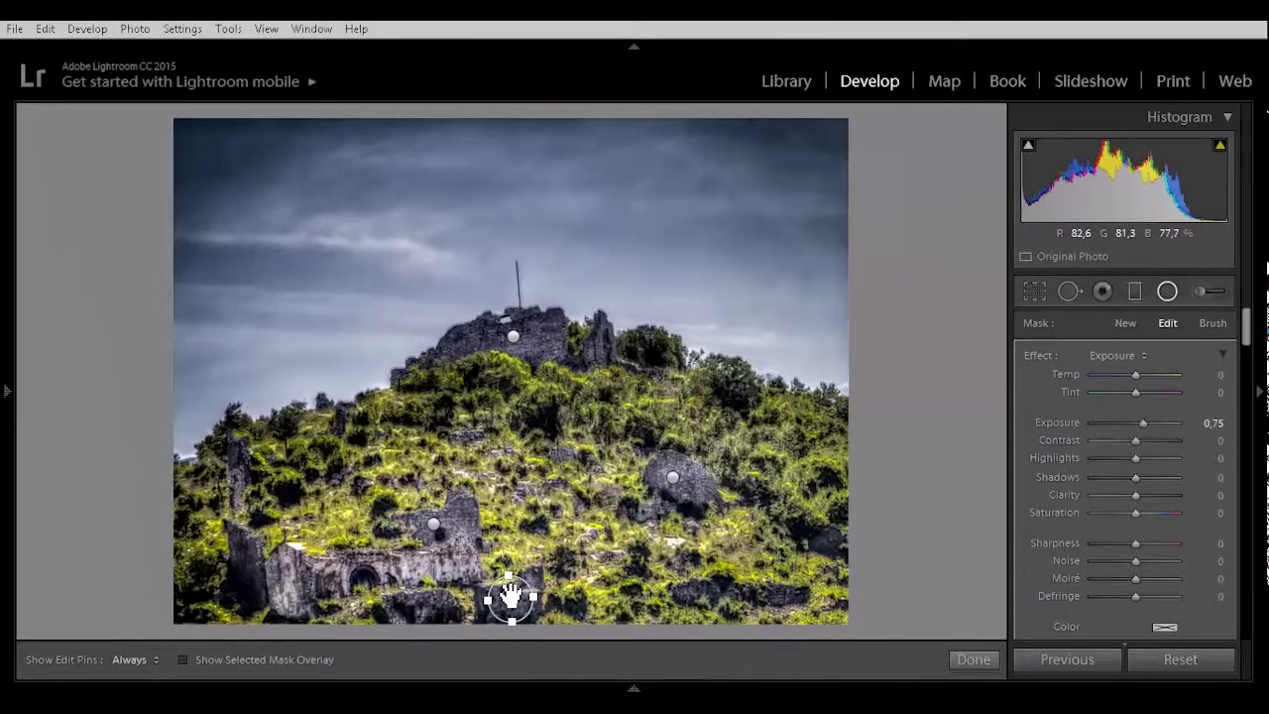
drag(511, 595, 424, 607)
Duplicate the ruins' radial filter and move a copy down onto the ruin arches
drag(438, 531, 313, 571)
right_click(430, 518)
click(487, 532)
click(430, 526)
right_click(430, 525)
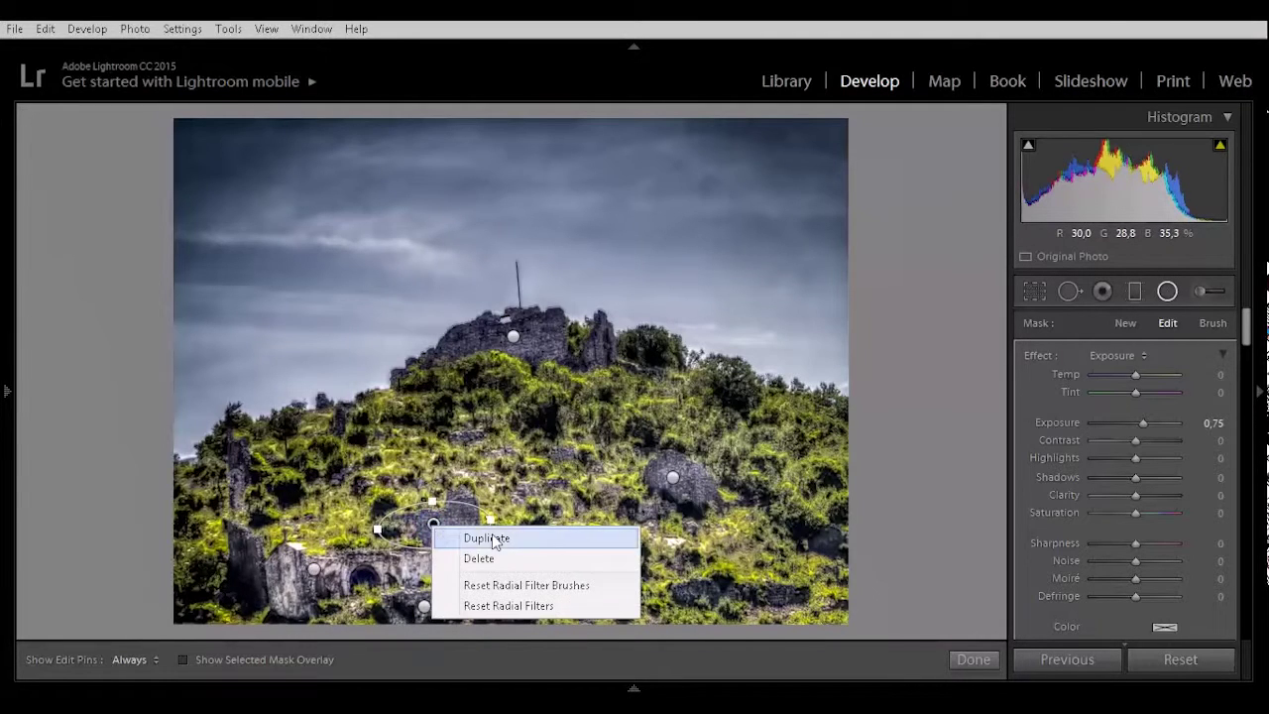
click(487, 530)
drag(430, 526, 420, 569)
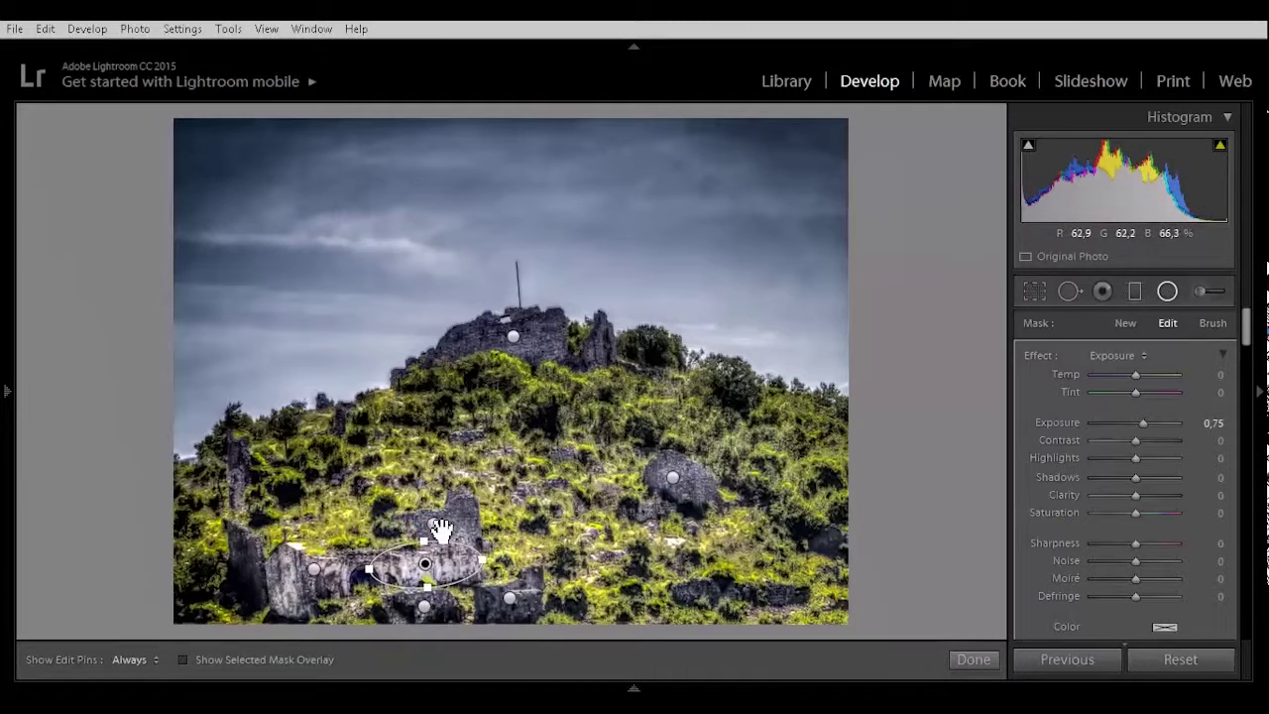
Copy a spot onto the left wall as a tall vertical oval, then widen the castle's spot
click(436, 527)
right_click(438, 525)
click(484, 534)
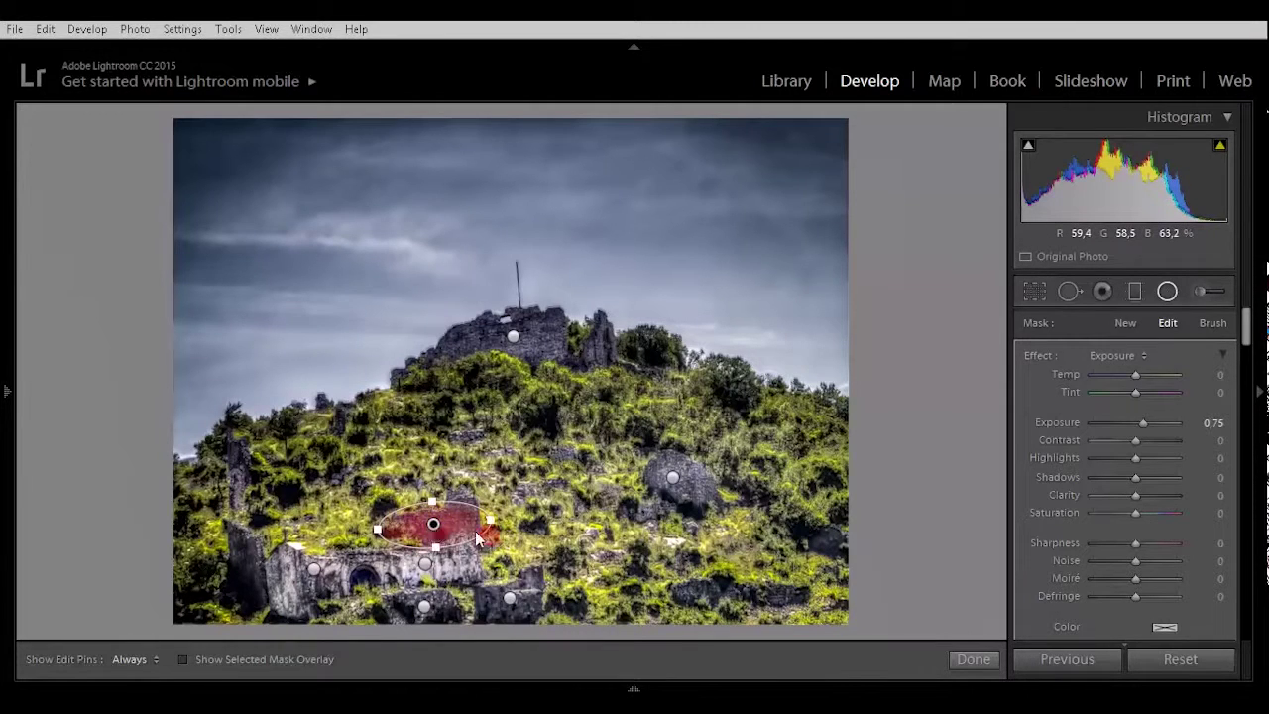
drag(434, 527, 236, 490)
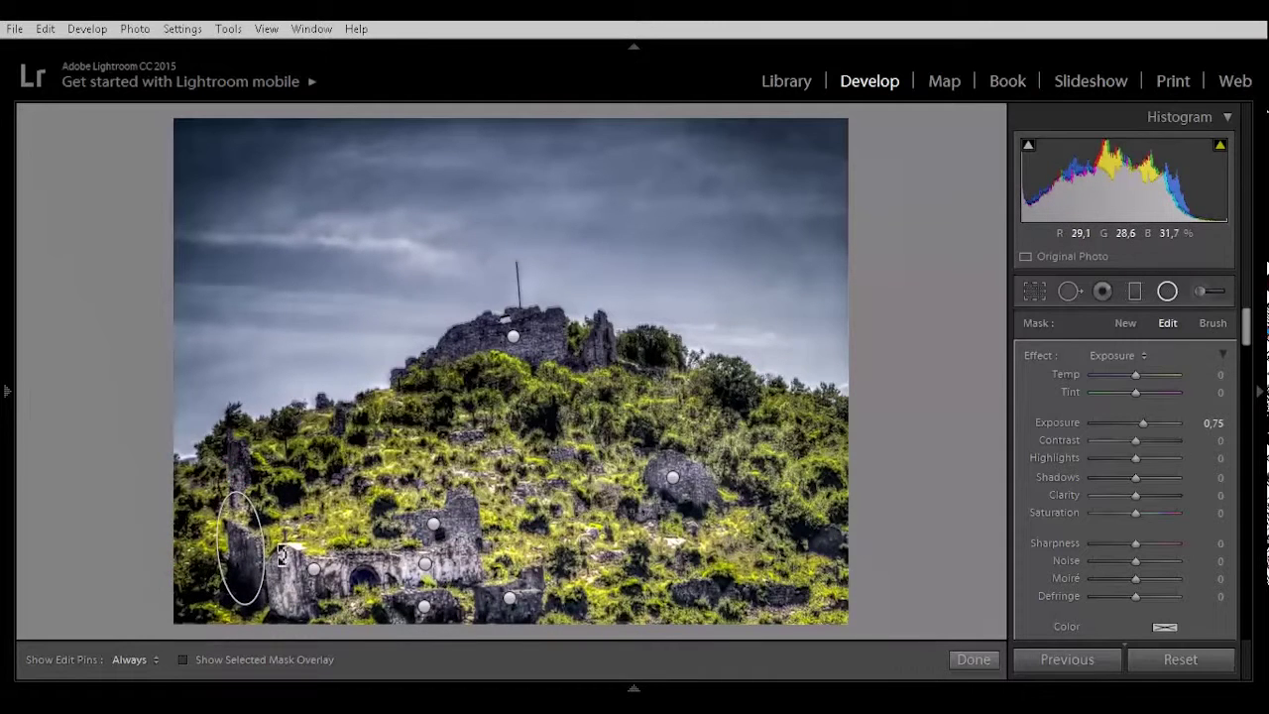
drag(234, 491, 234, 396)
mouse_move(238, 495)
mouse_down()
mouse_move(238, 476)
mouse_move(226, 512)
mouse_up()
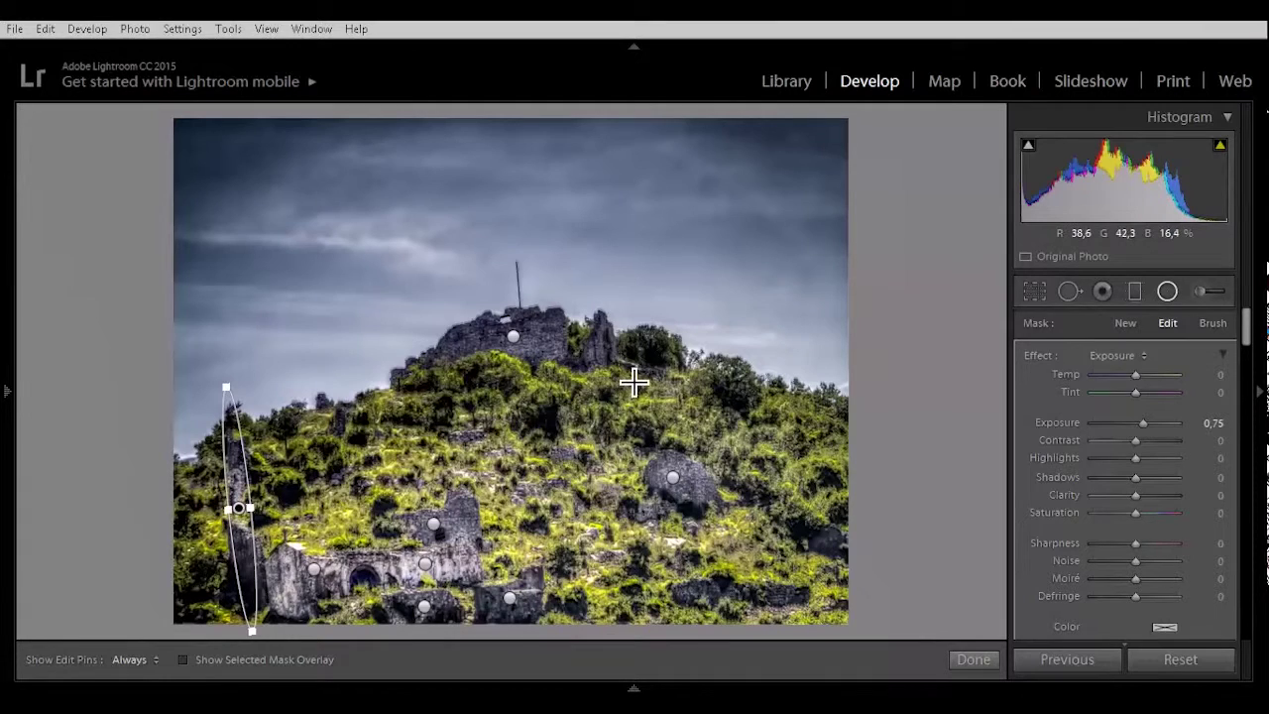
click(515, 339)
mouse_move(576, 333)
mouse_down()
mouse_move(602, 337)
mouse_move(576, 340)
mouse_up()
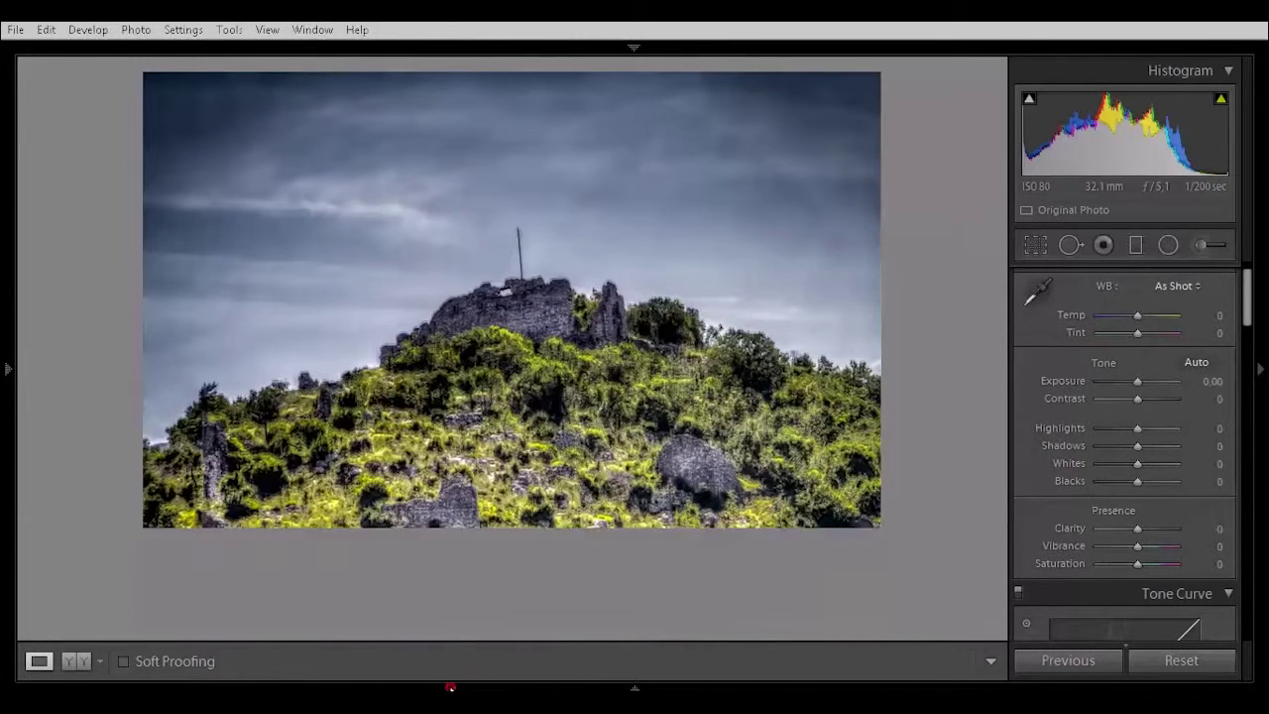
Select the first photo in the filmstrip and hide the filmstrip
mouse_move(451, 689)
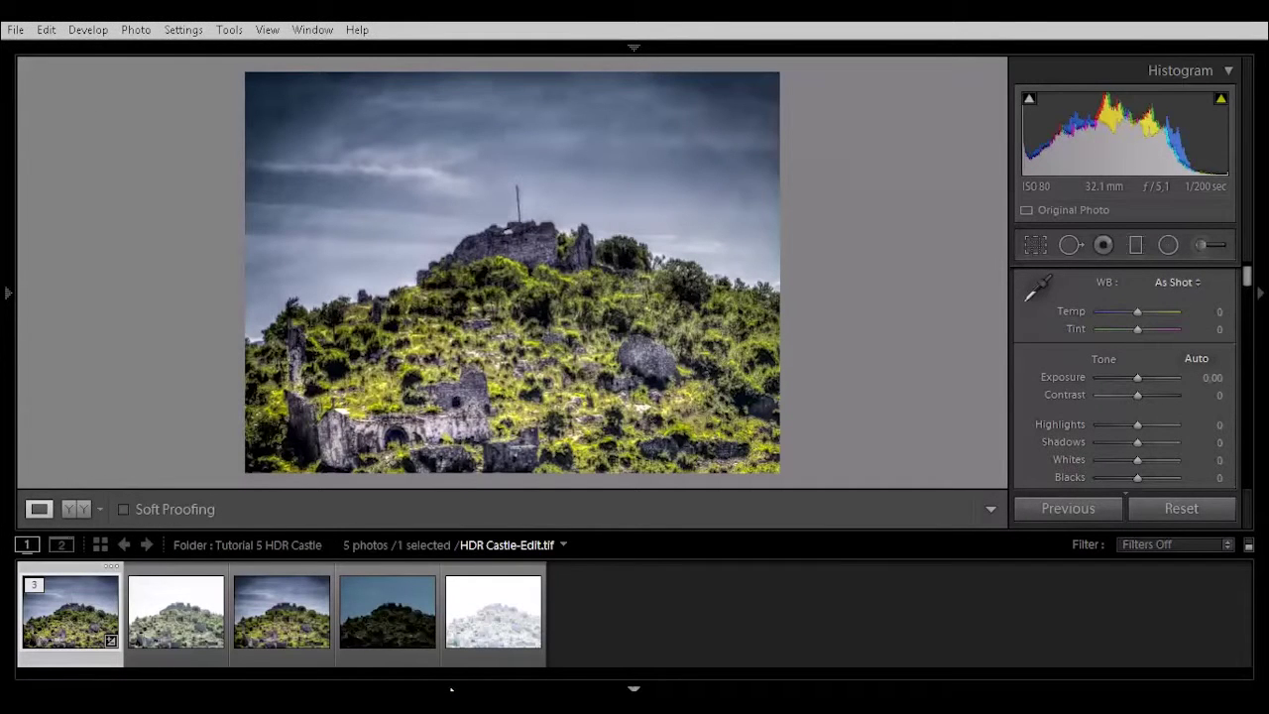
click(70, 600)
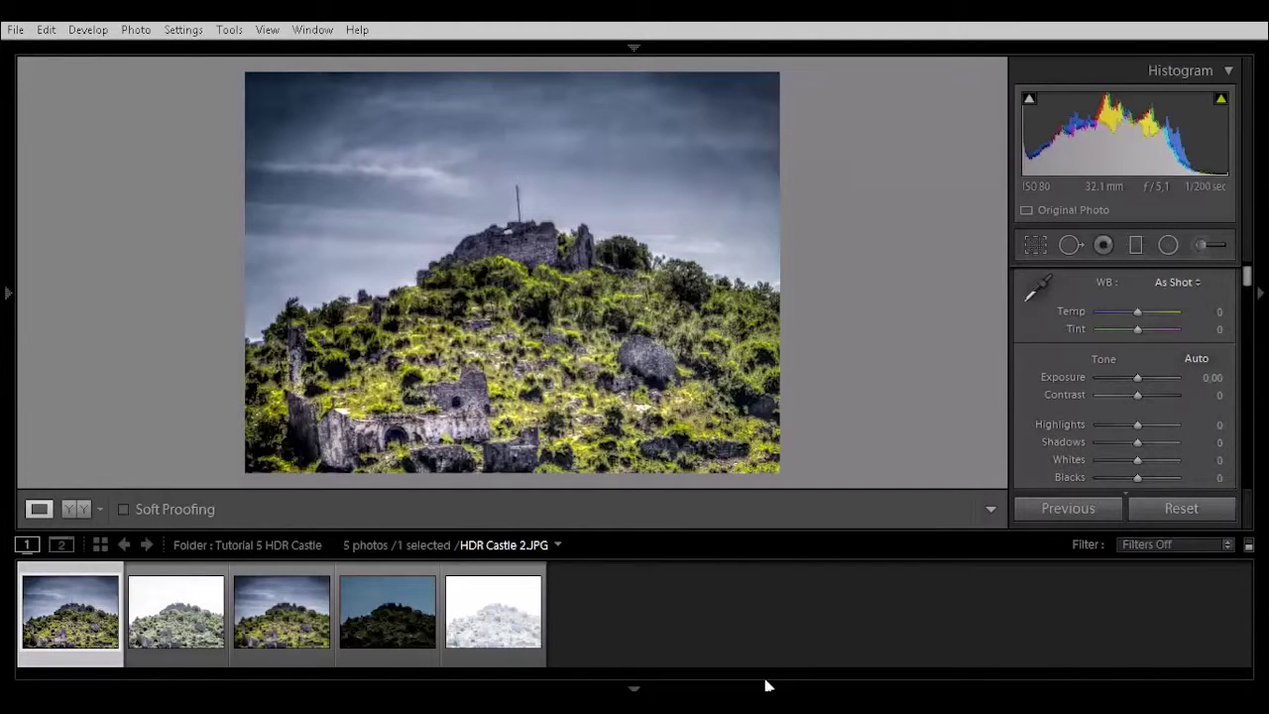
click(634, 687)
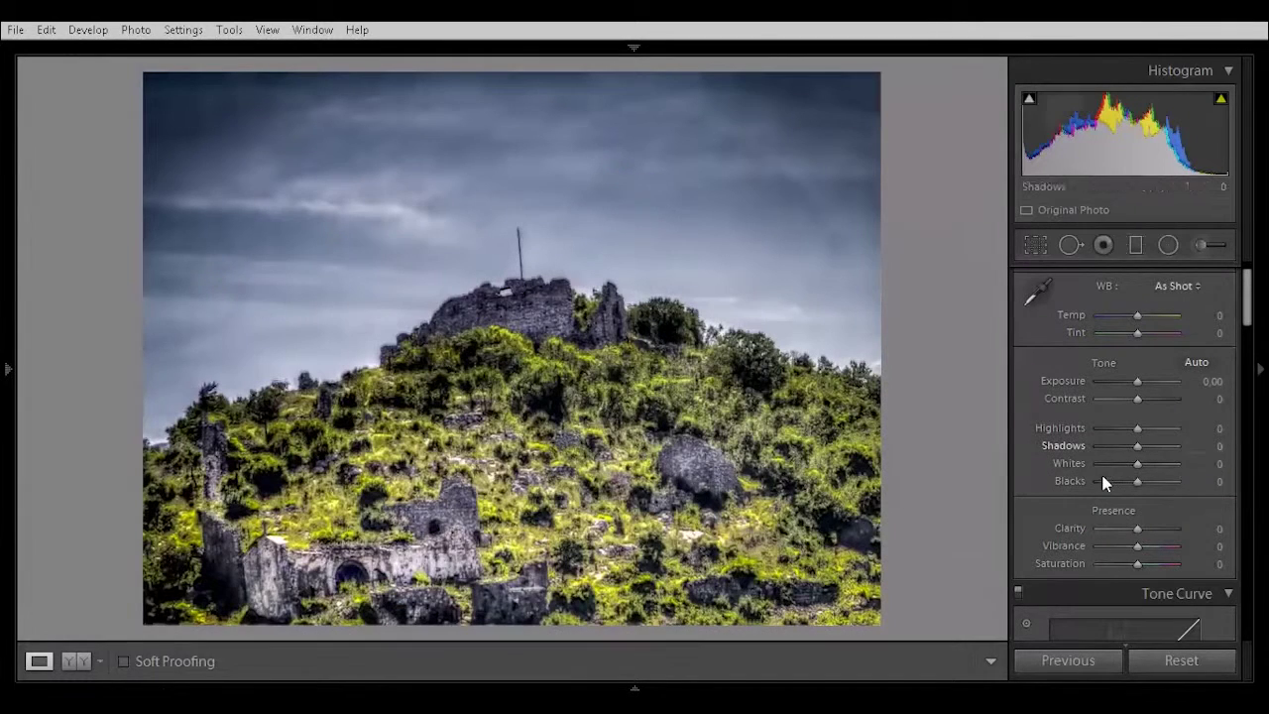
Set Contrast to +60 and Vibrance to +33 in the Basic panel
click(1162, 399)
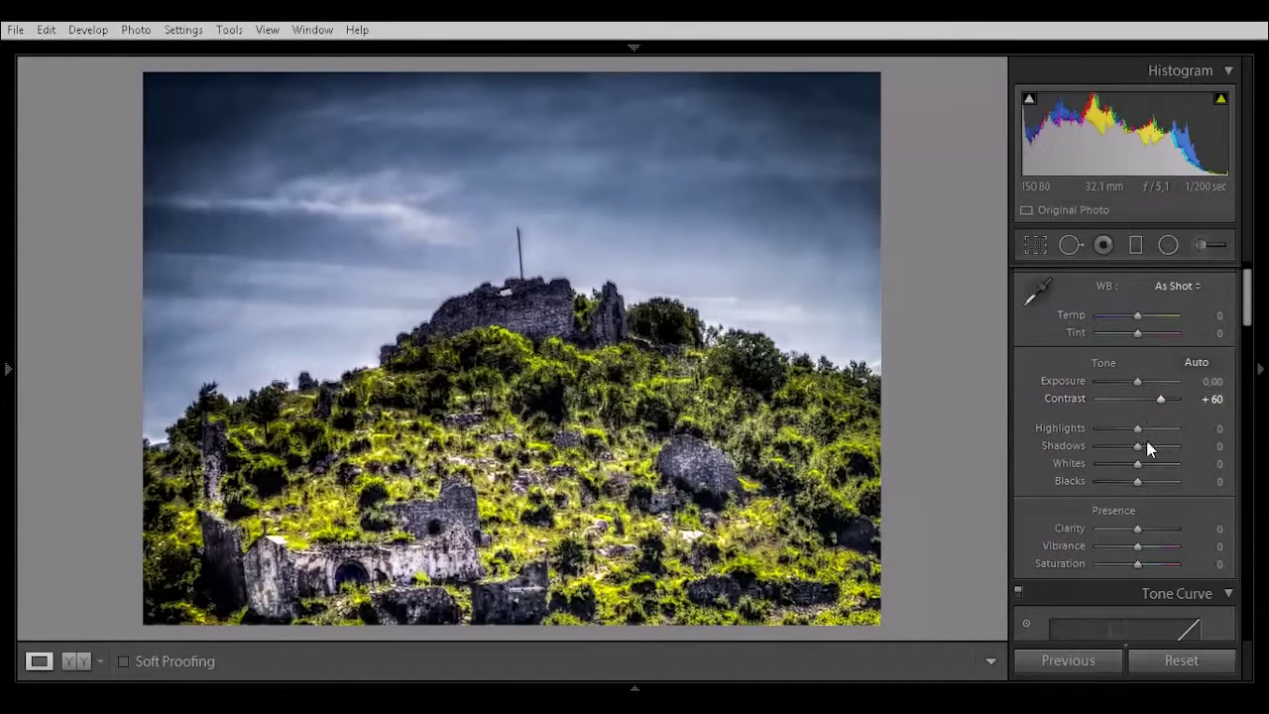
click(1152, 546)
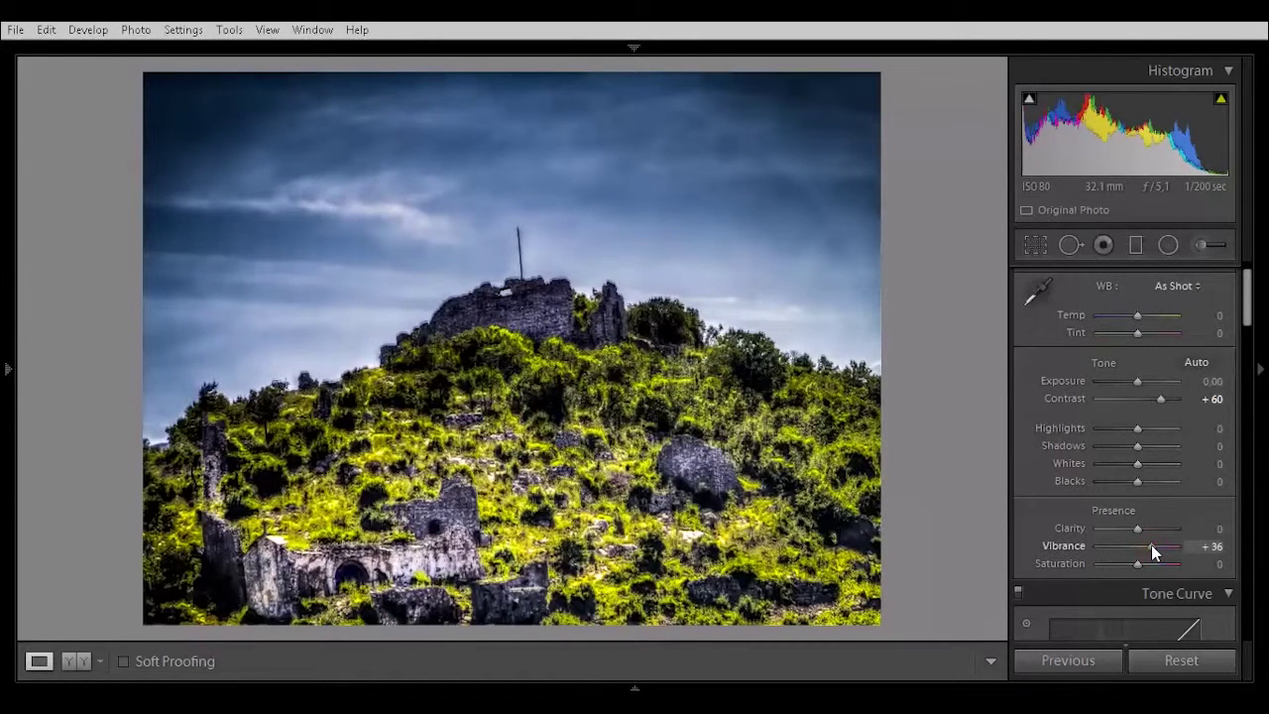
drag(1151, 544, 1149, 544)
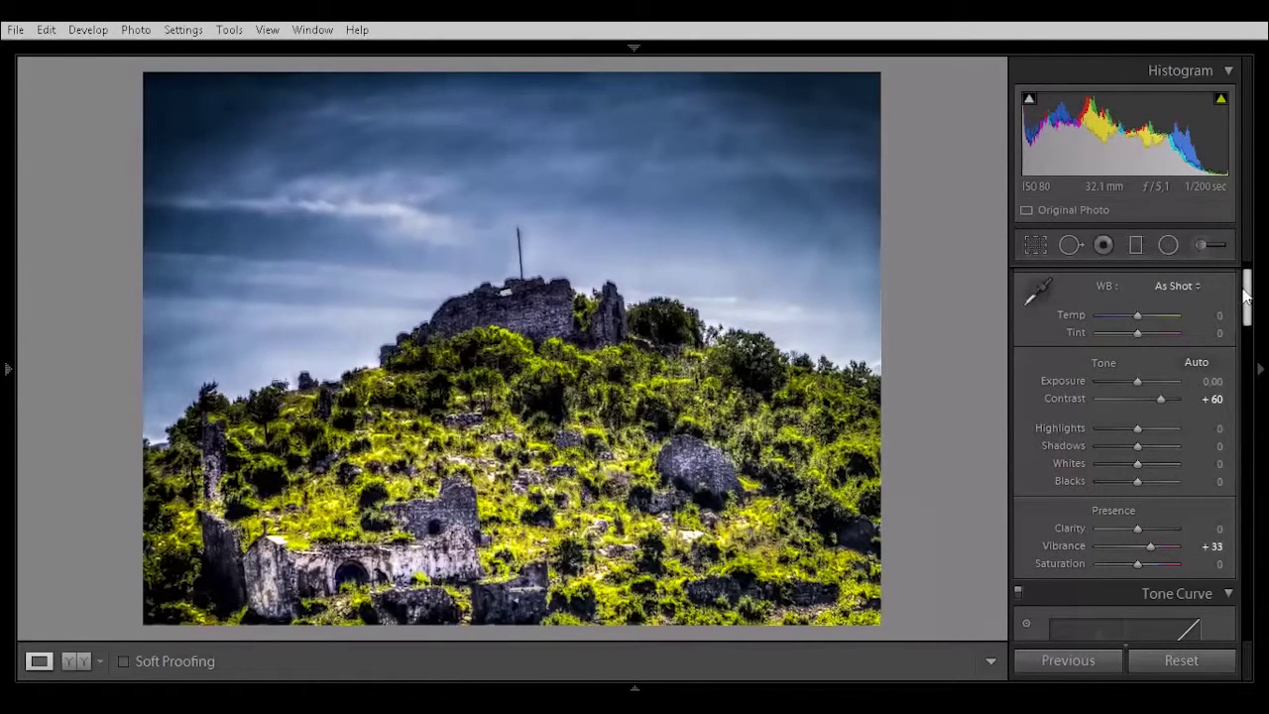
drag(1249, 298, 1246, 390)
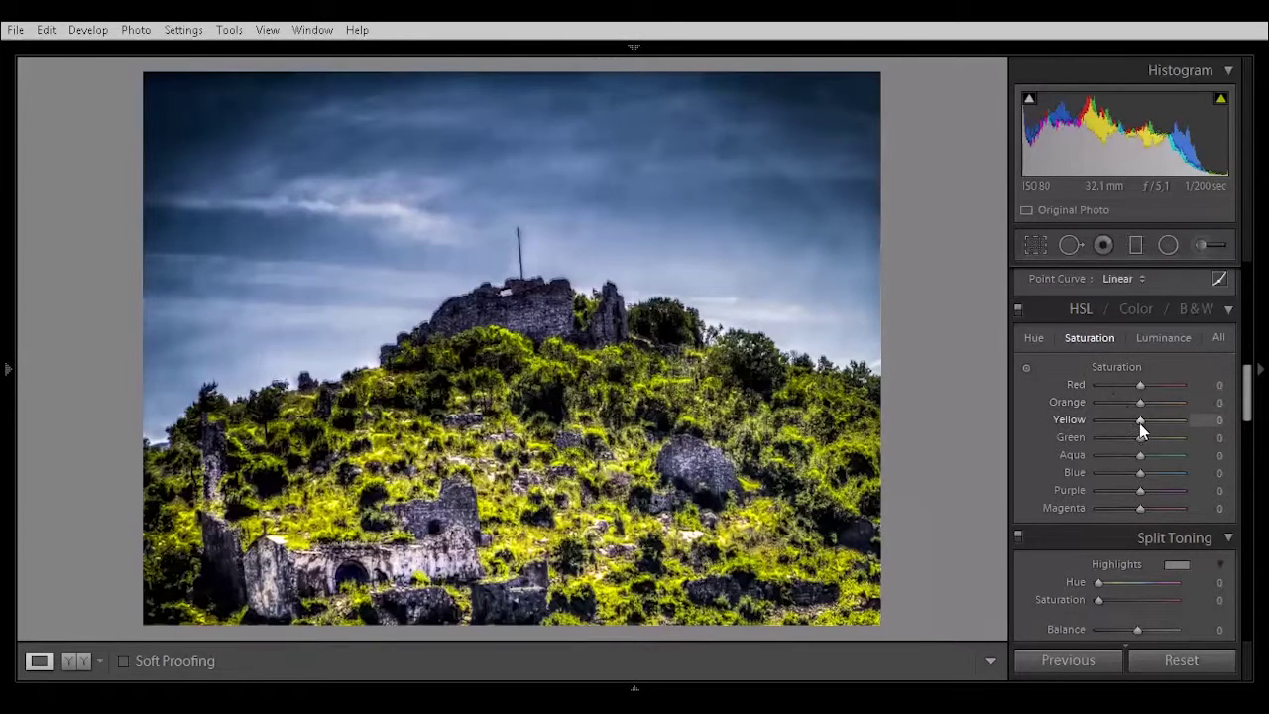
Set HSL Saturation to Yellow -100, Green +80 and Blue +80
drag(1140, 421, 1080, 421)
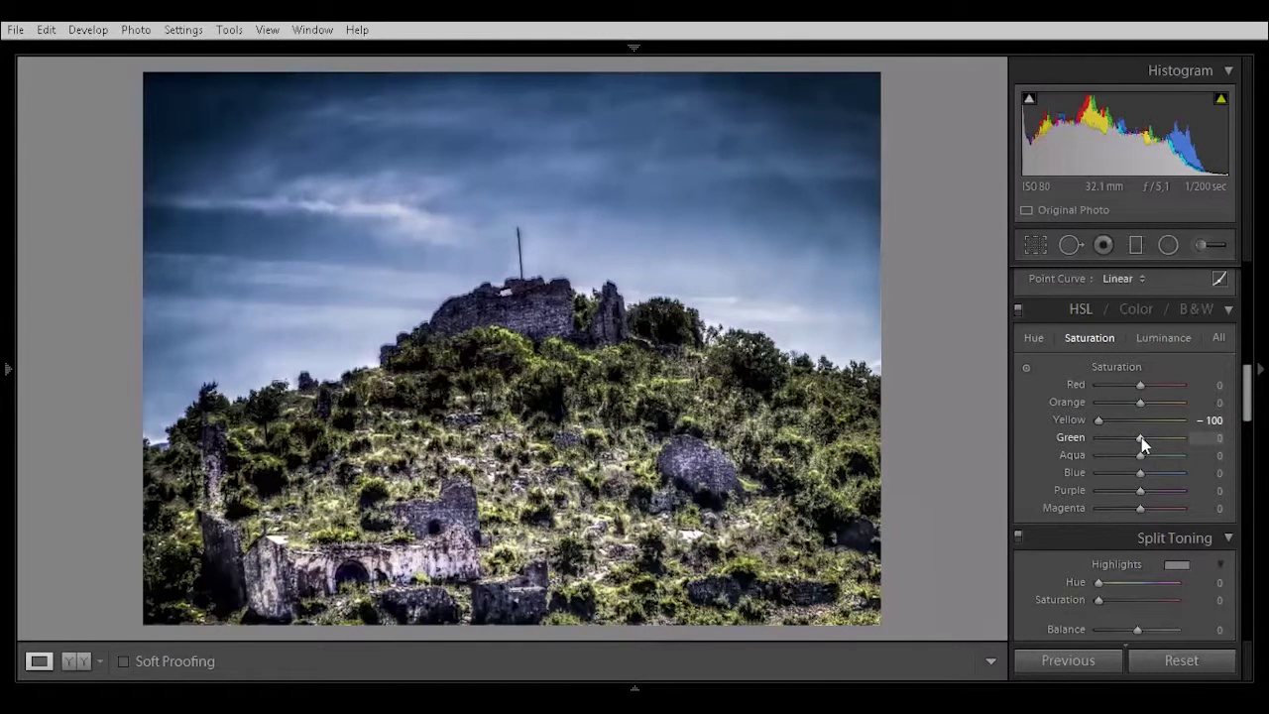
drag(1141, 437, 1175, 437)
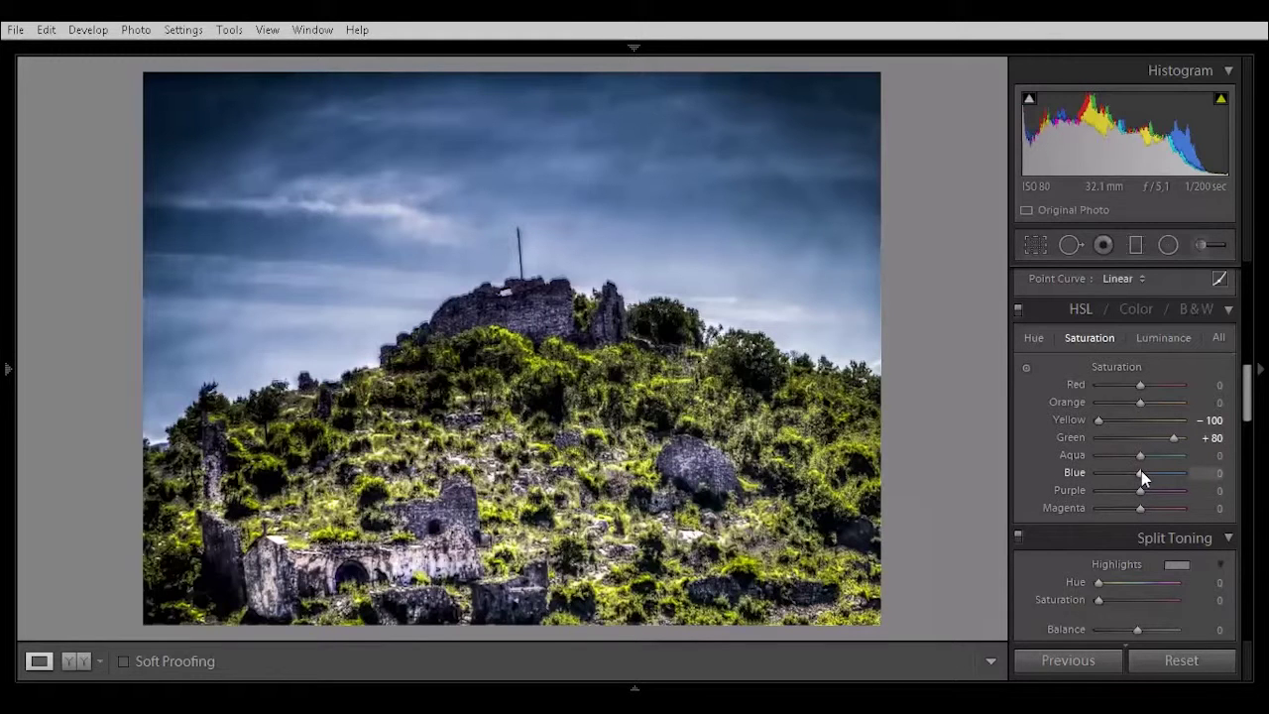
drag(1142, 474, 1174, 476)
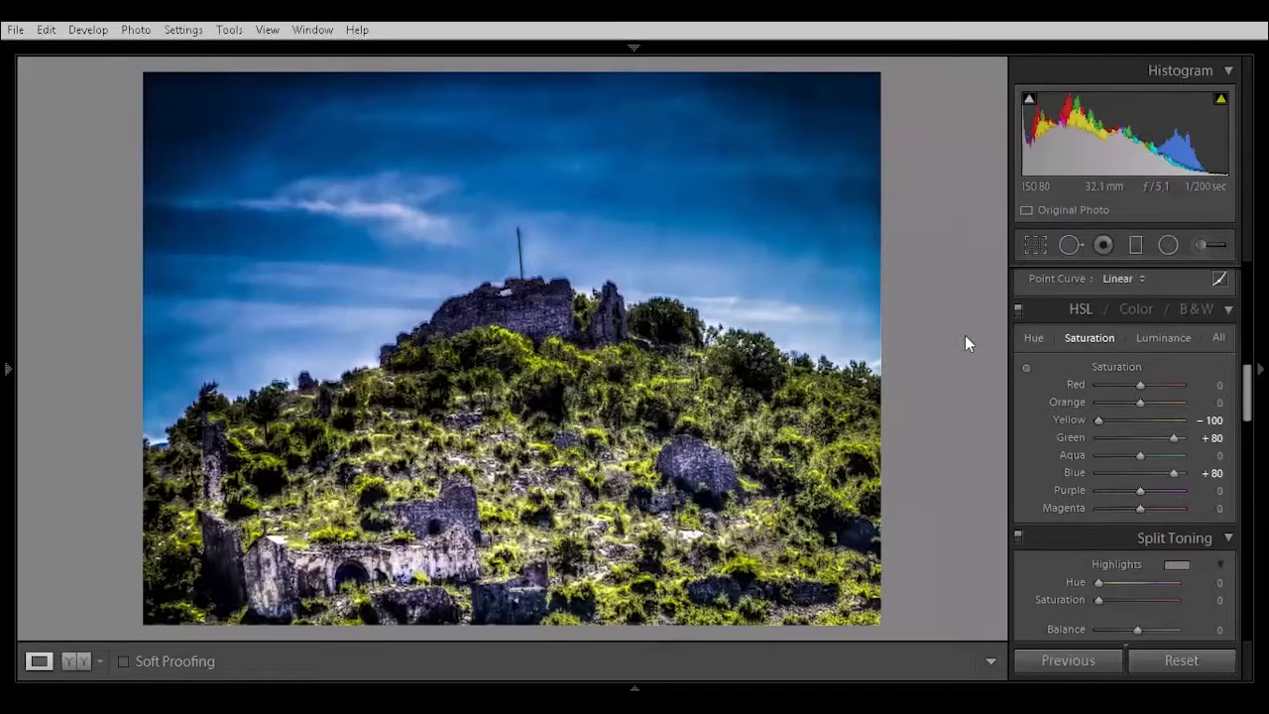
Crop to a 16 x 9 aspect, positioning the frame to keep the lower ruins, and apply
click(1036, 246)
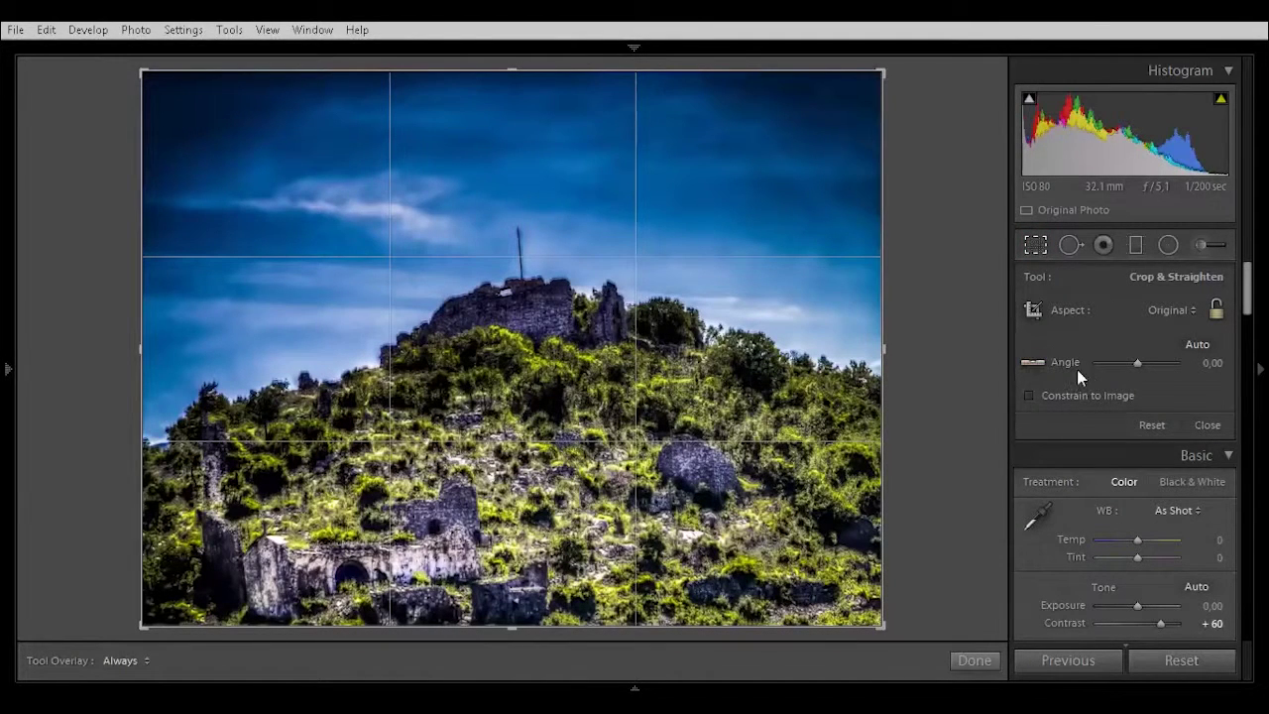
click(1193, 311)
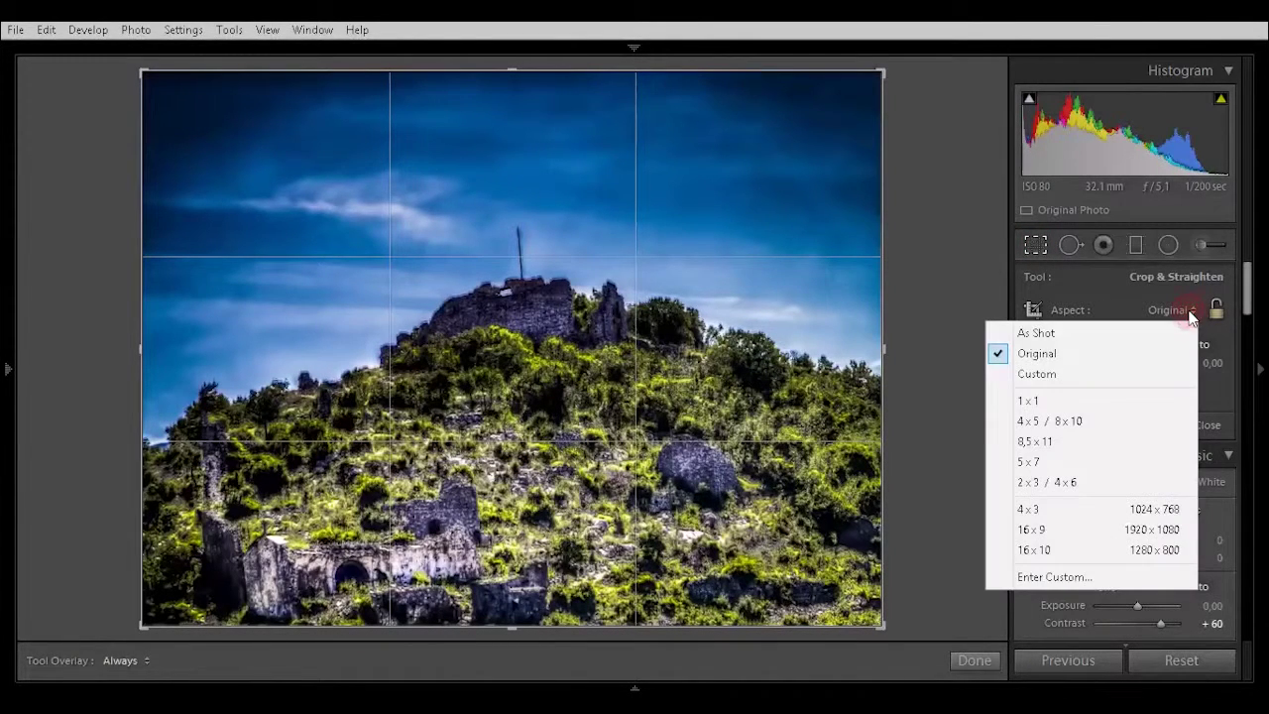
click(1062, 530)
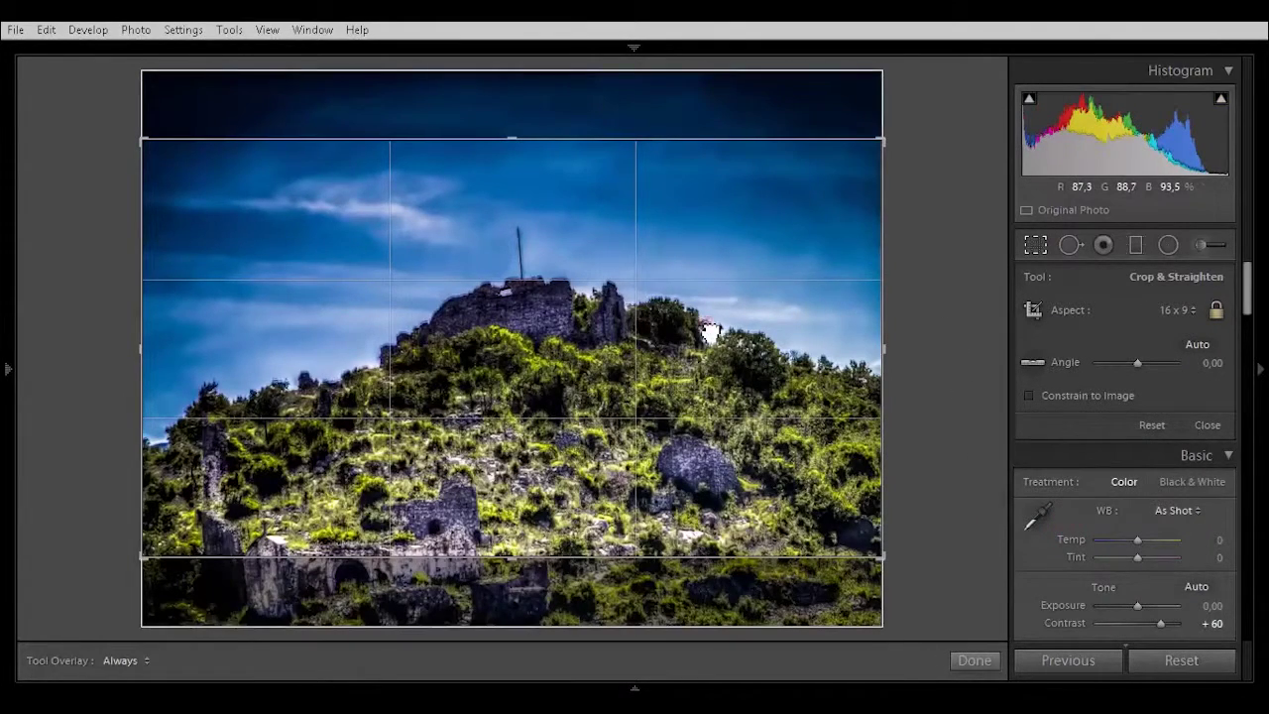
drag(714, 330, 711, 273)
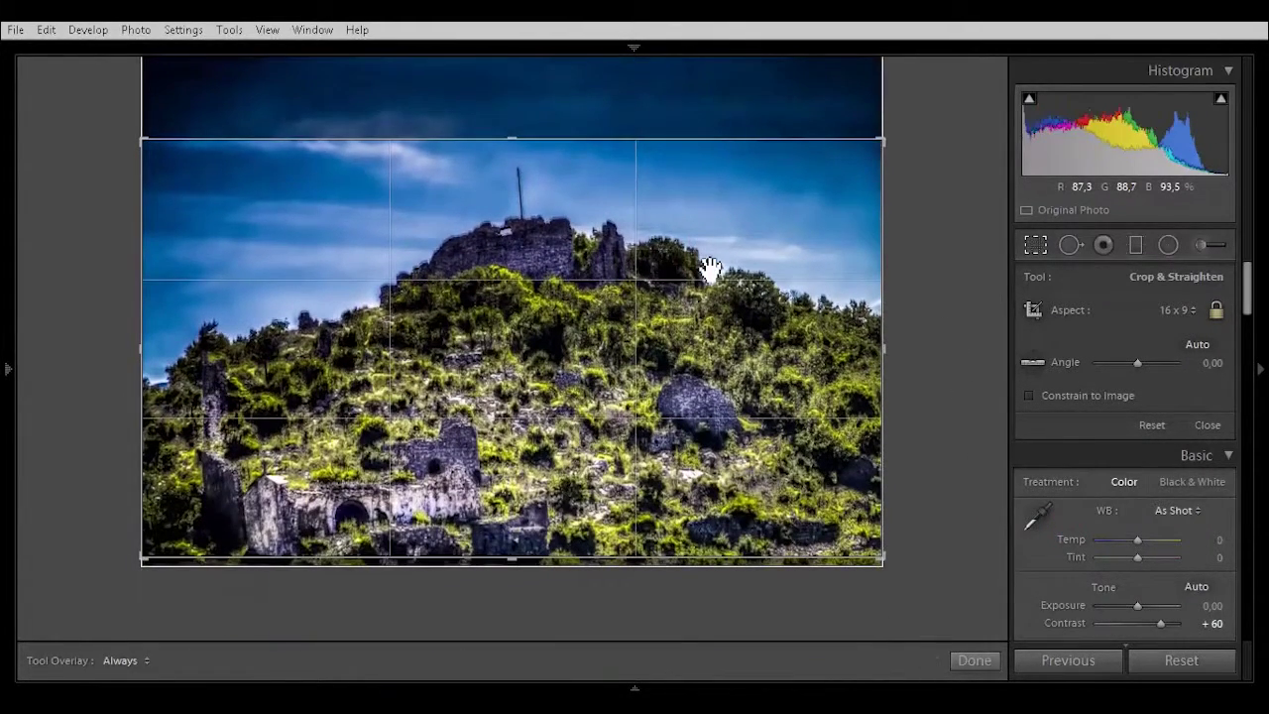
key(Return)
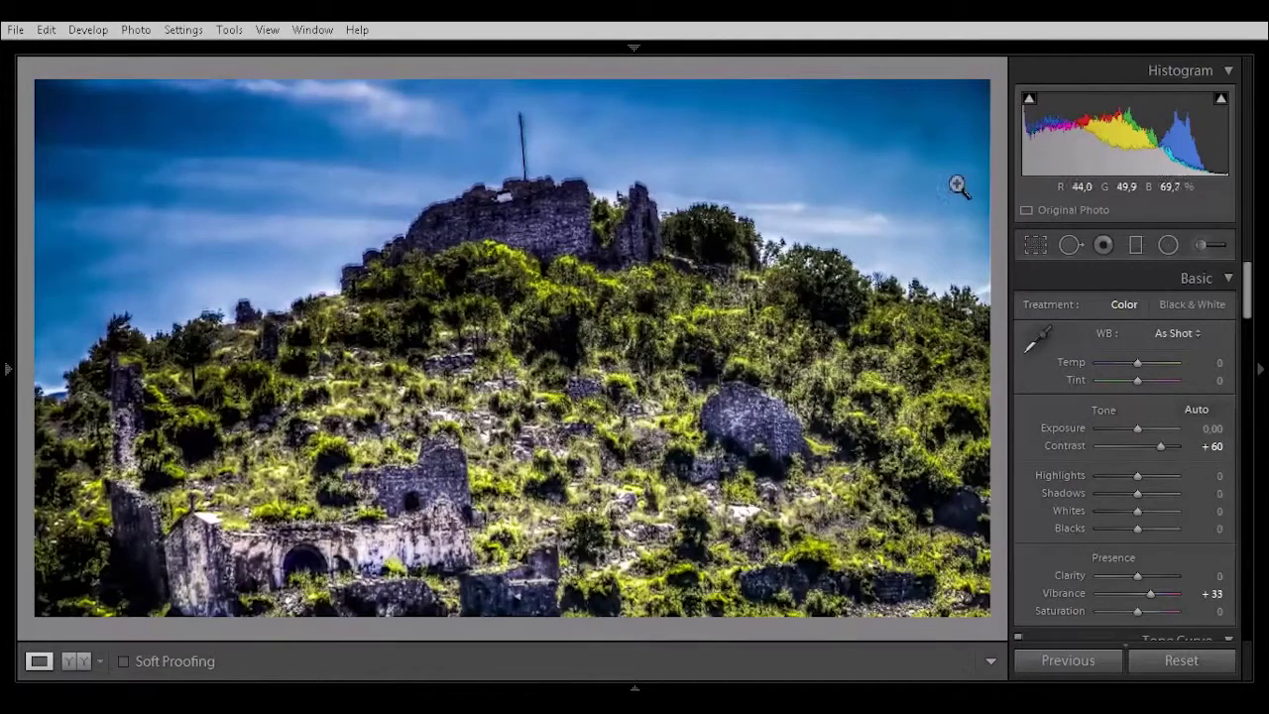